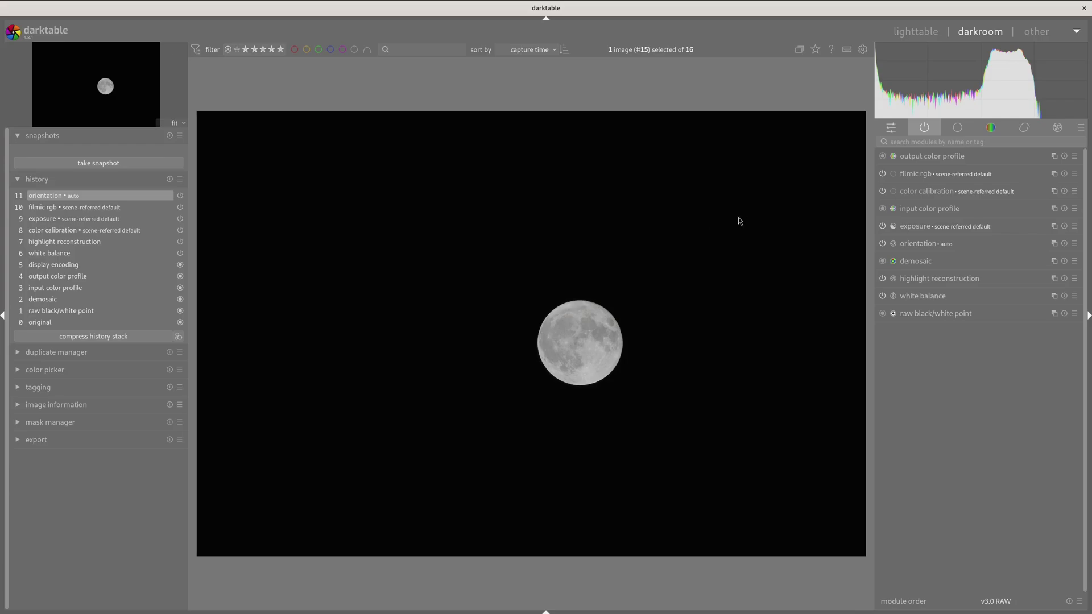
# Turn filmic rgb off and enable the sigmoid module, found by searching 'sig'.
pyautogui.click(881, 174)
pyautogui.click(921, 141)
pyautogui.write('sig')
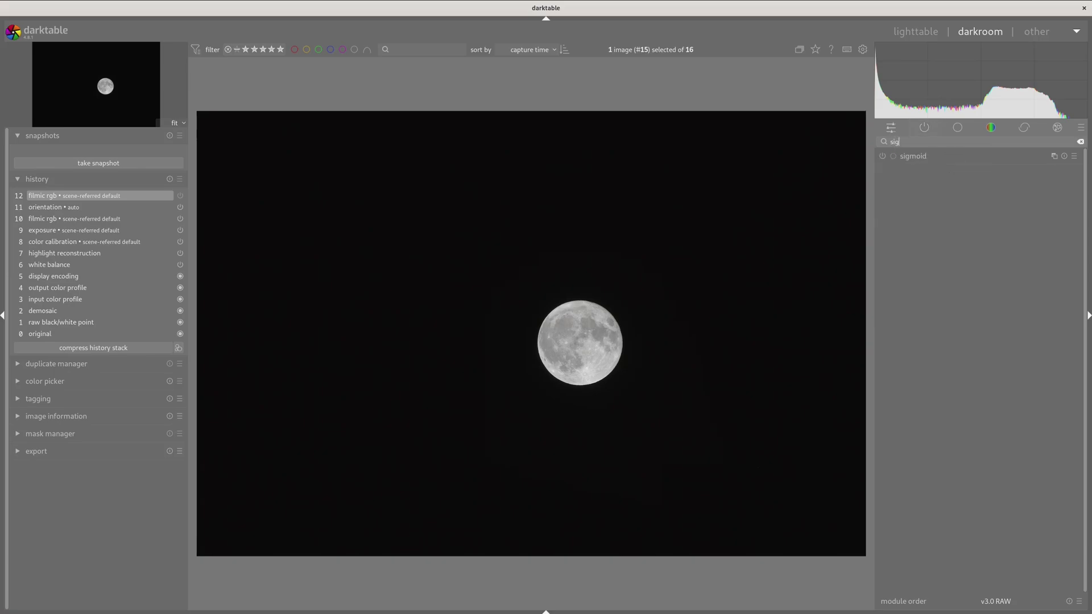
pyautogui.click(882, 157)
pyautogui.click(911, 153)
pyautogui.click(911, 153)
pyautogui.click(912, 143)
# Open the crop module and set its aspect ratio to widescreen 1.85.
pyautogui.write('crop')
pyautogui.click(915, 153)
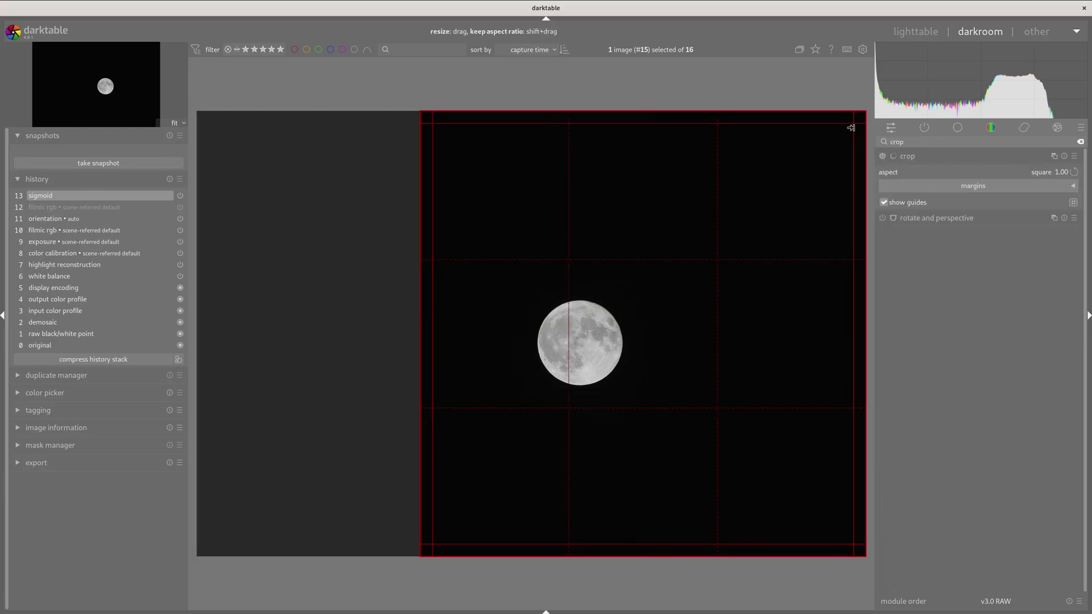
pyautogui.click(1030, 174)
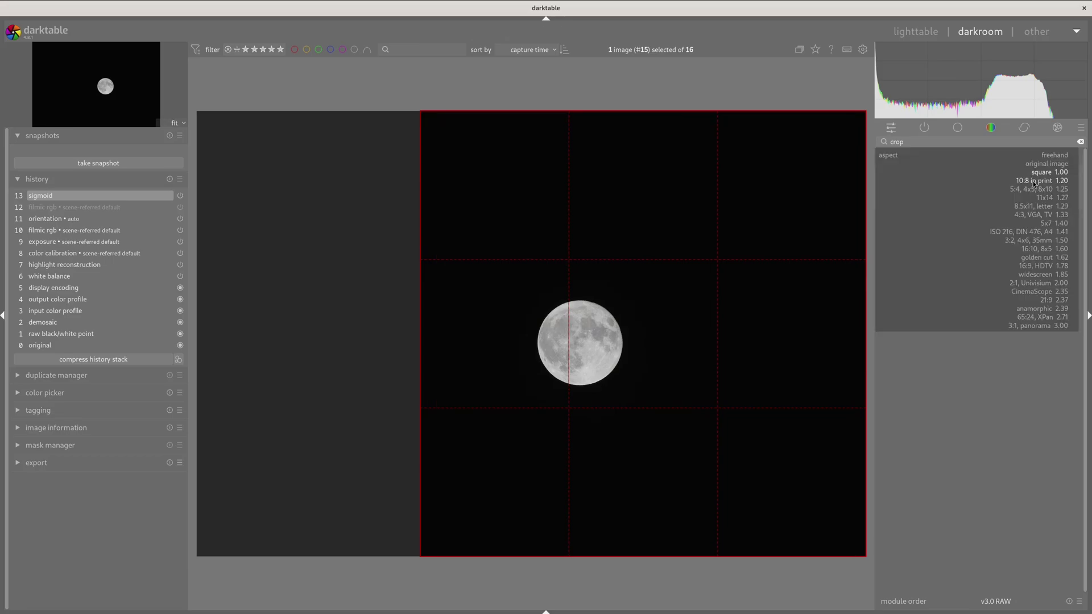
pyautogui.click(1050, 275)
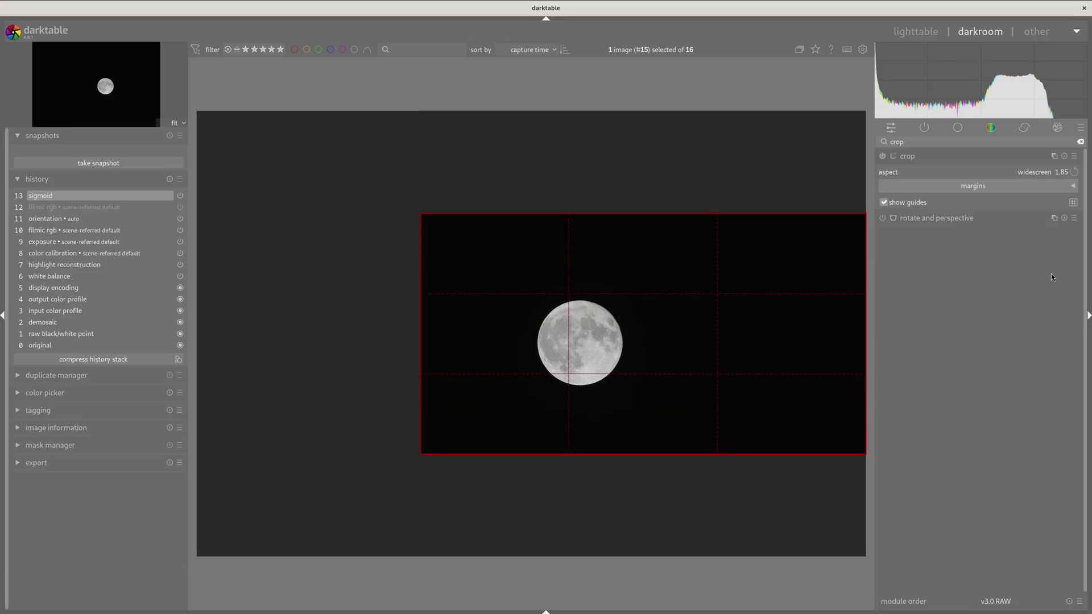
# Move and resize the crop frame so the moon sits right of centre, then apply it.
pyautogui.moveTo(563, 285); pyautogui.dragTo(412, 288)
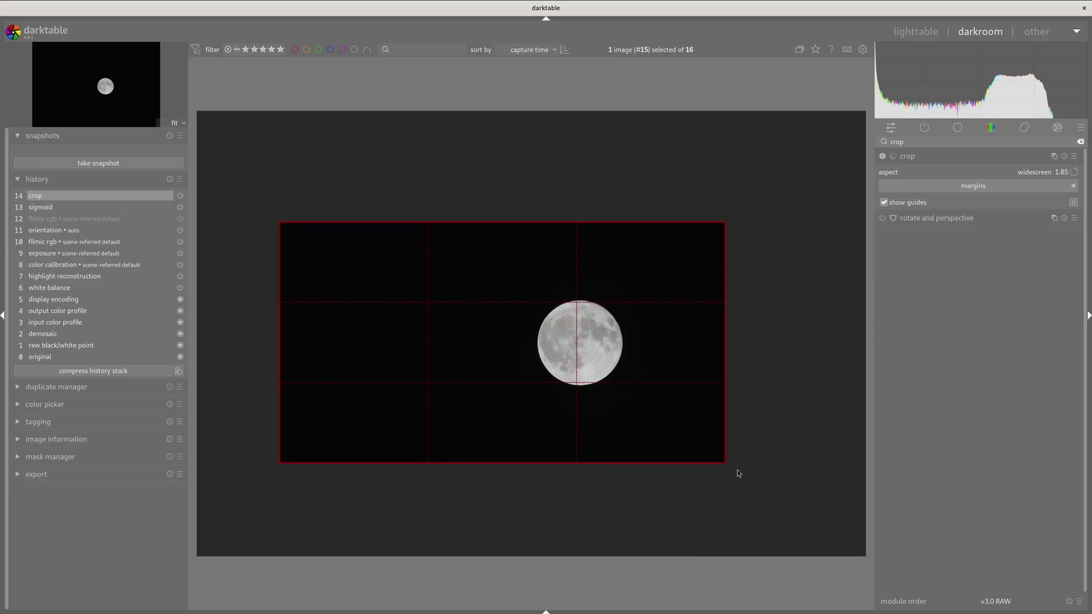
pyautogui.moveTo(711, 458)
pyautogui.mouseDown()
pyautogui.moveTo(726, 470)
pyautogui.moveTo(701, 458)
pyautogui.mouseUp()
pyautogui.moveTo(666, 417); pyautogui.dragTo(660, 391)
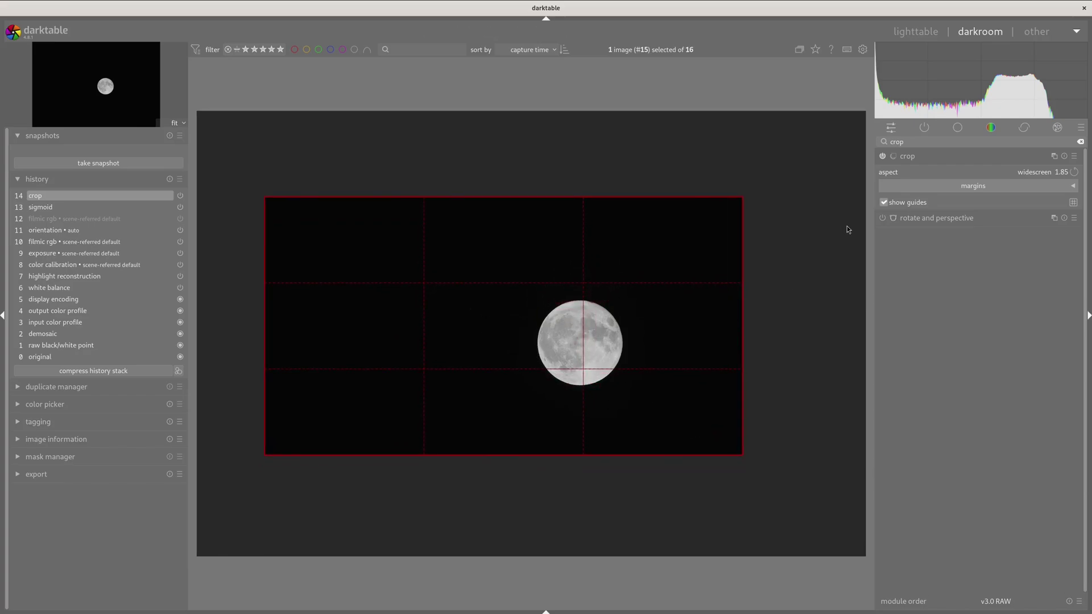
pyautogui.click(930, 157)
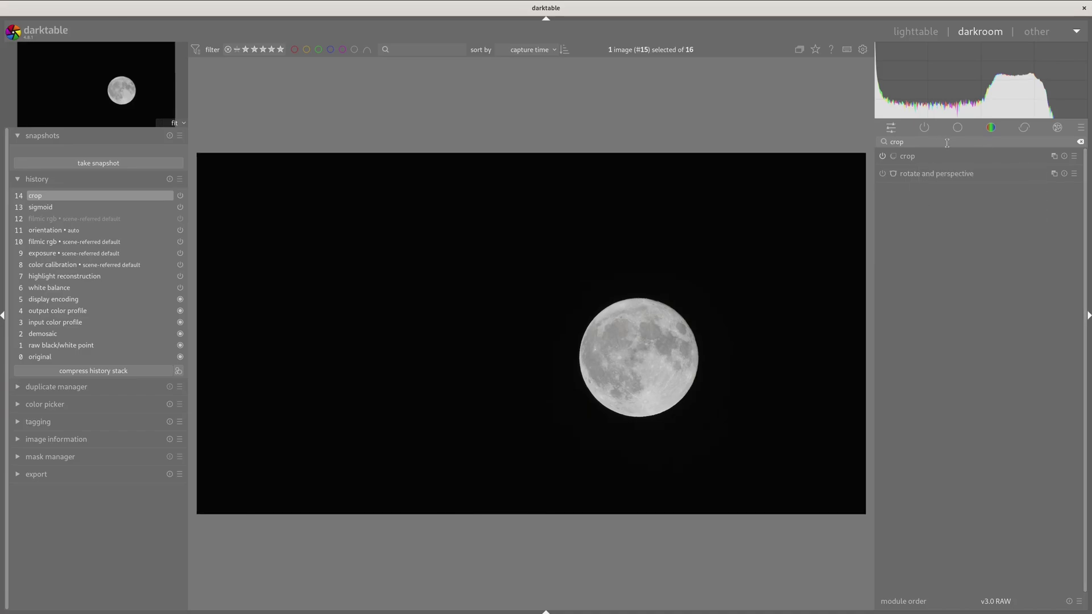
pyautogui.click(924, 129)
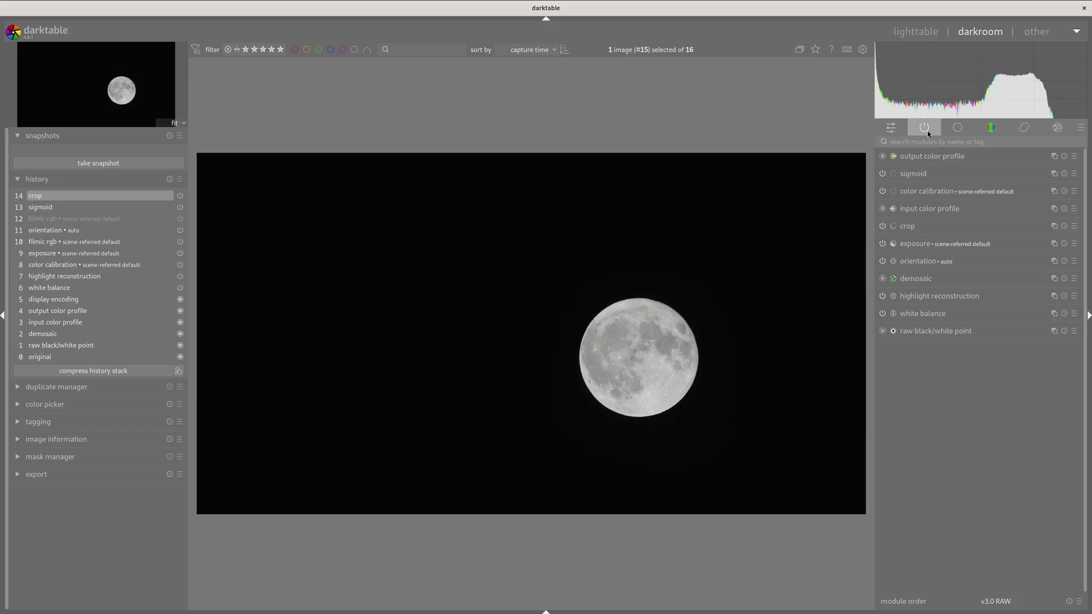
# Raise the sigmoid contrast slightly.
pyautogui.click(930, 169)
pyautogui.click(943, 176)
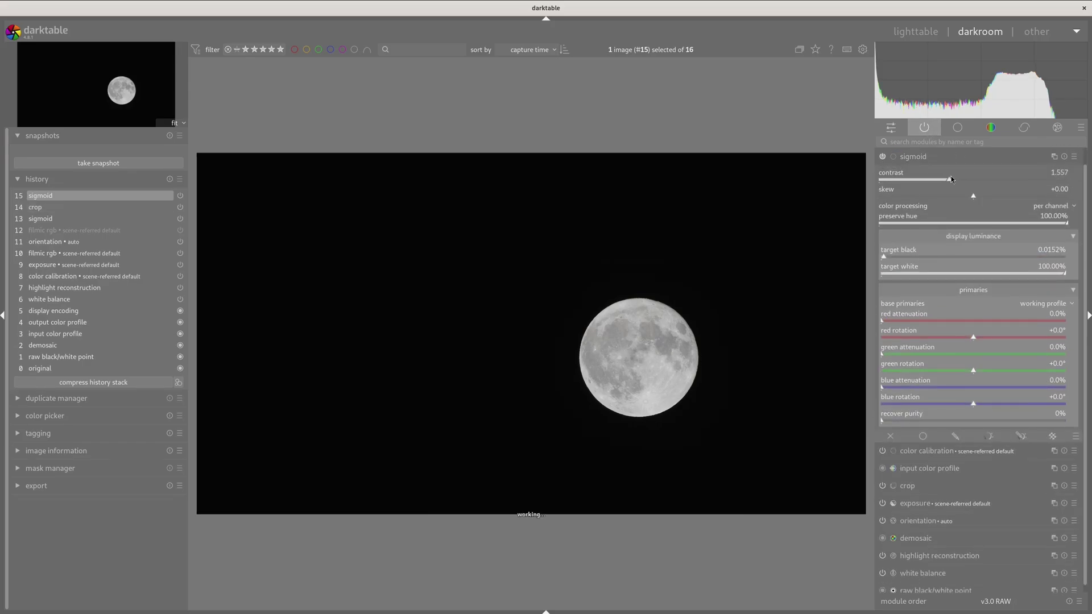
pyautogui.click(964, 153)
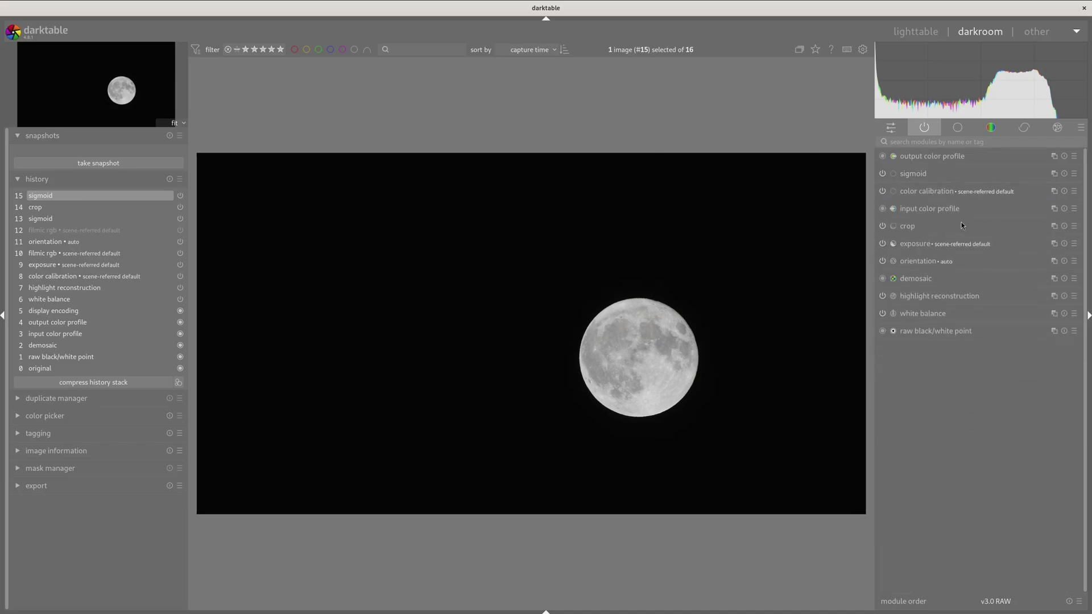
# Raise the exposure to about +1.557 EV to brighten the moon.
pyautogui.click(955, 244)
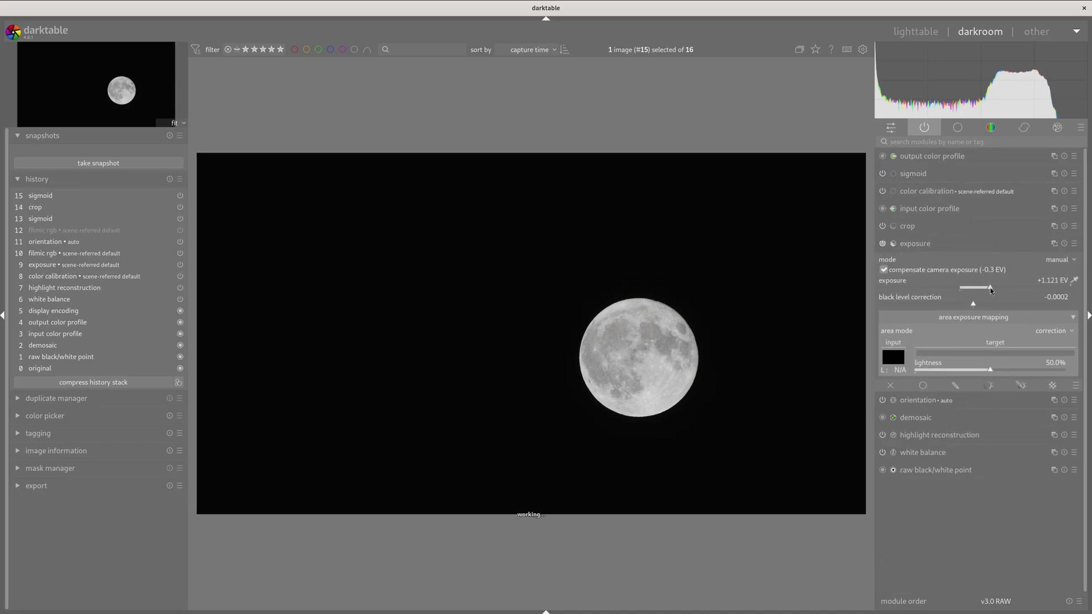
pyautogui.click(990, 288)
pyautogui.moveTo(990, 288)
pyautogui.mouseDown()
pyautogui.moveTo(1014, 288)
pyautogui.moveTo(1000, 288)
pyautogui.mouseUp()
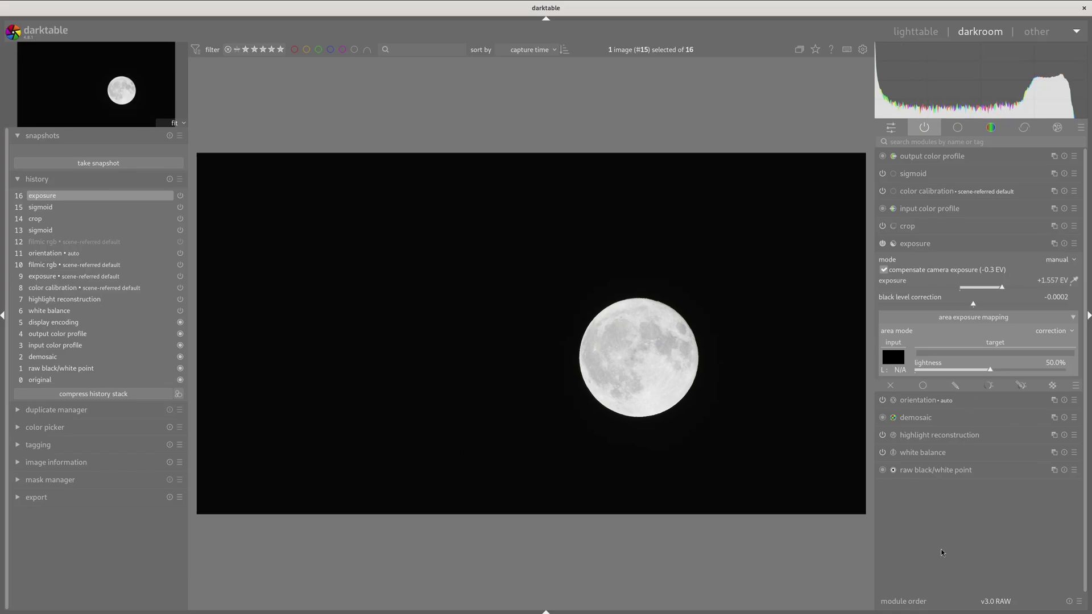
# With the clipping indicator shown, raise exposure to +1.650 EV, then hide the indicator.
pyautogui.click(546, 611)
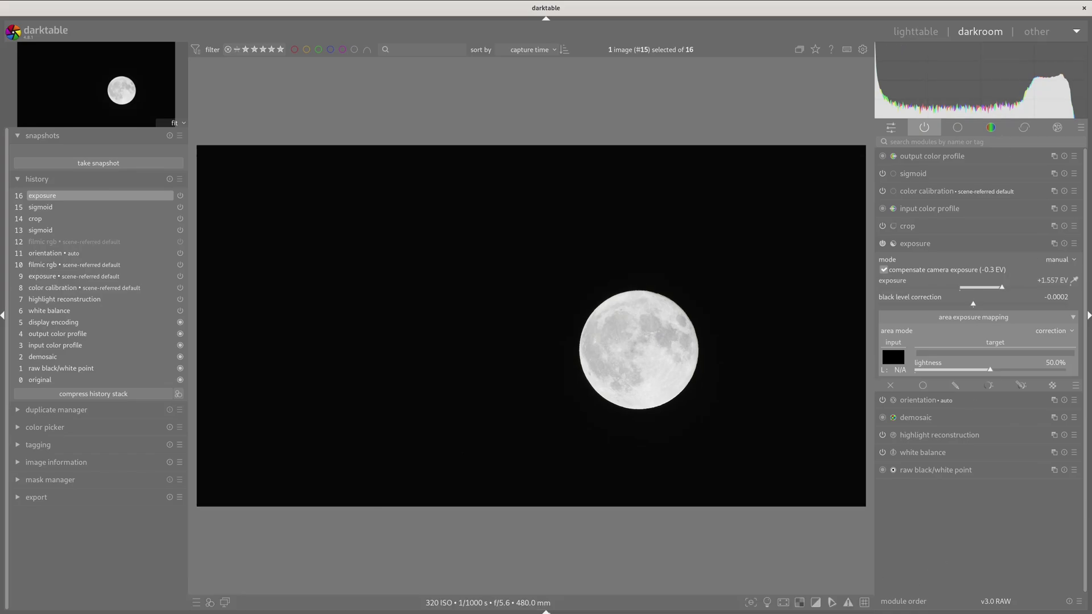
pyautogui.click(815, 602)
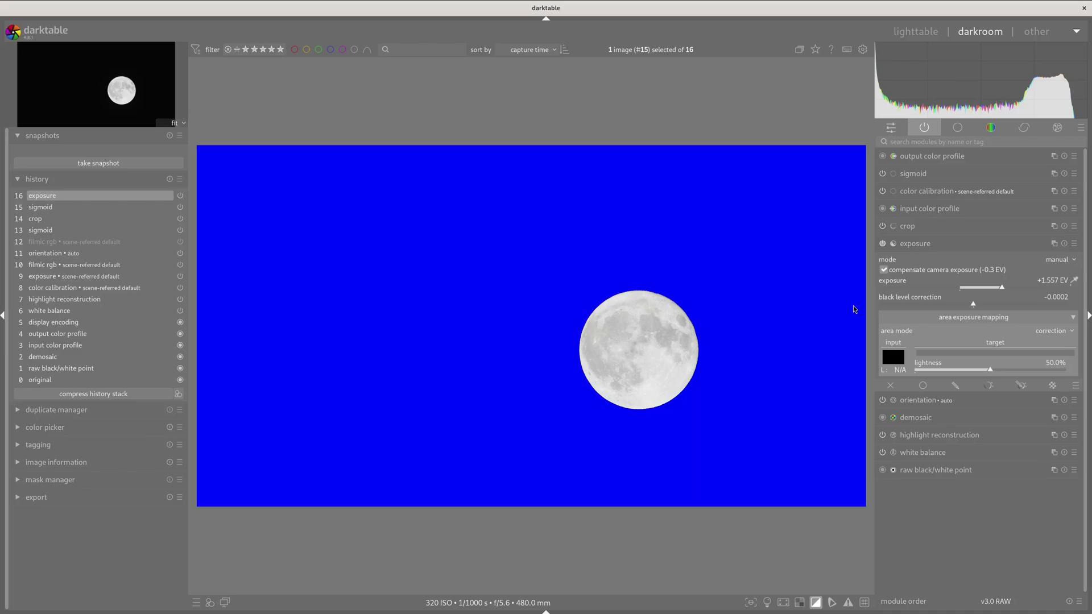
pyautogui.moveTo(999, 294); pyautogui.dragTo(1004, 289)
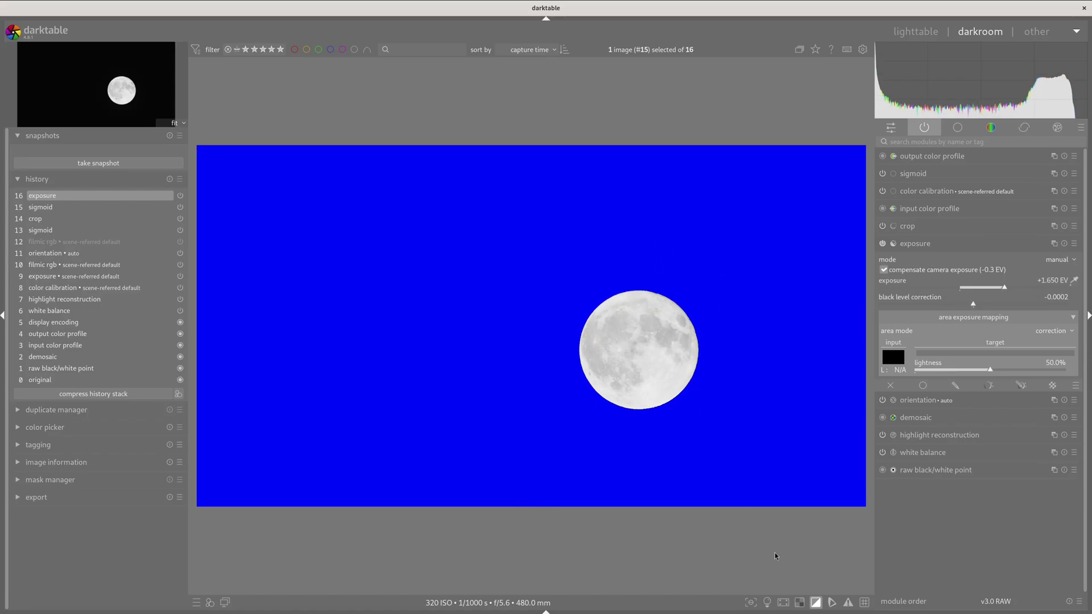
pyautogui.click(815, 603)
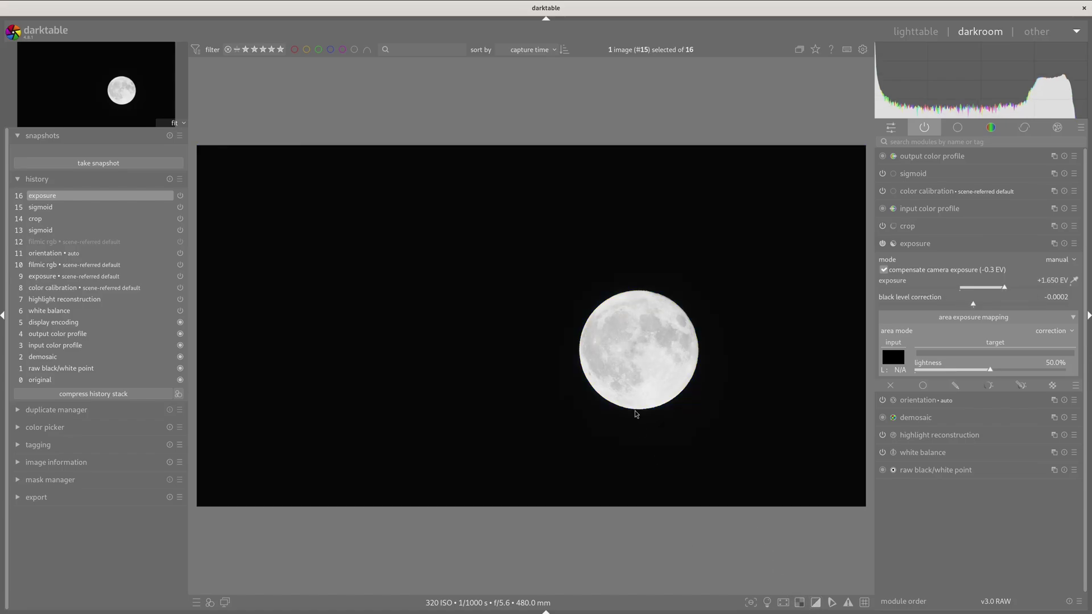
pyautogui.click(968, 255)
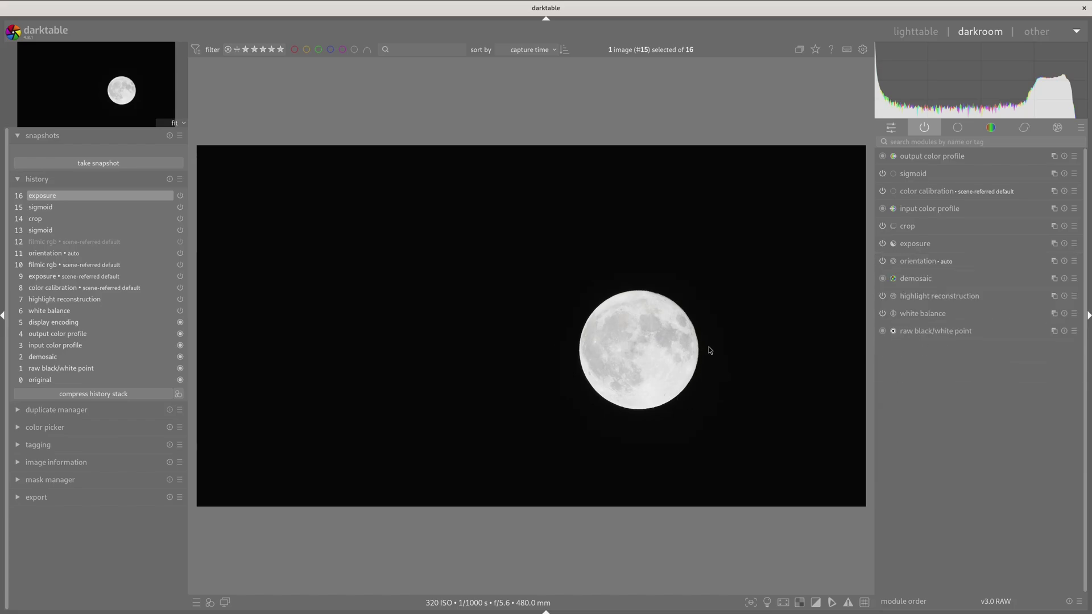
# Drag the sigmoid contrast up to 1.820.
pyautogui.moveTo(1006, 107)
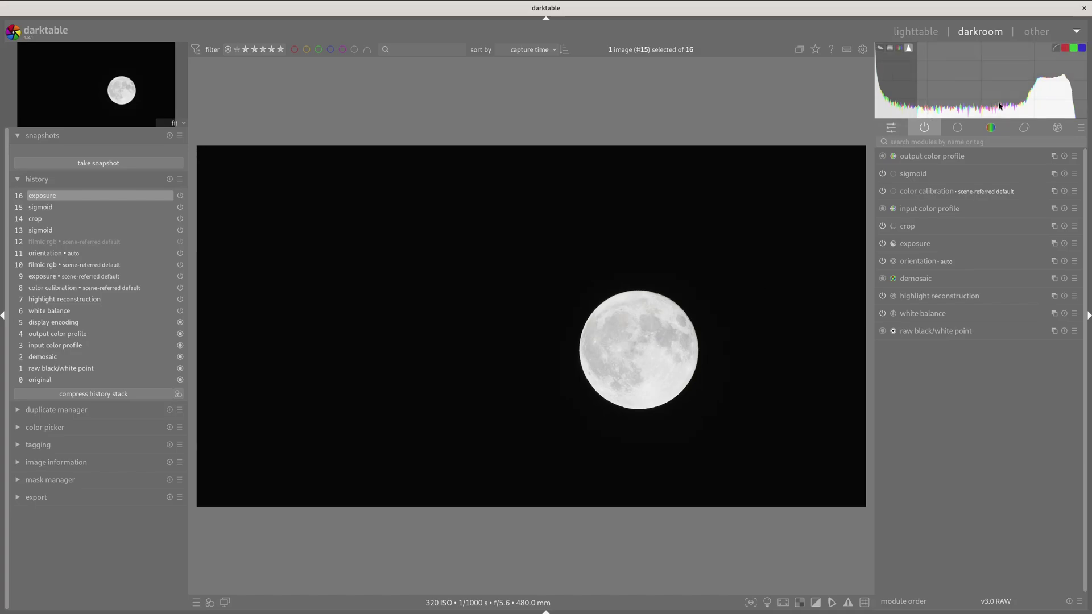
pyautogui.click(952, 174)
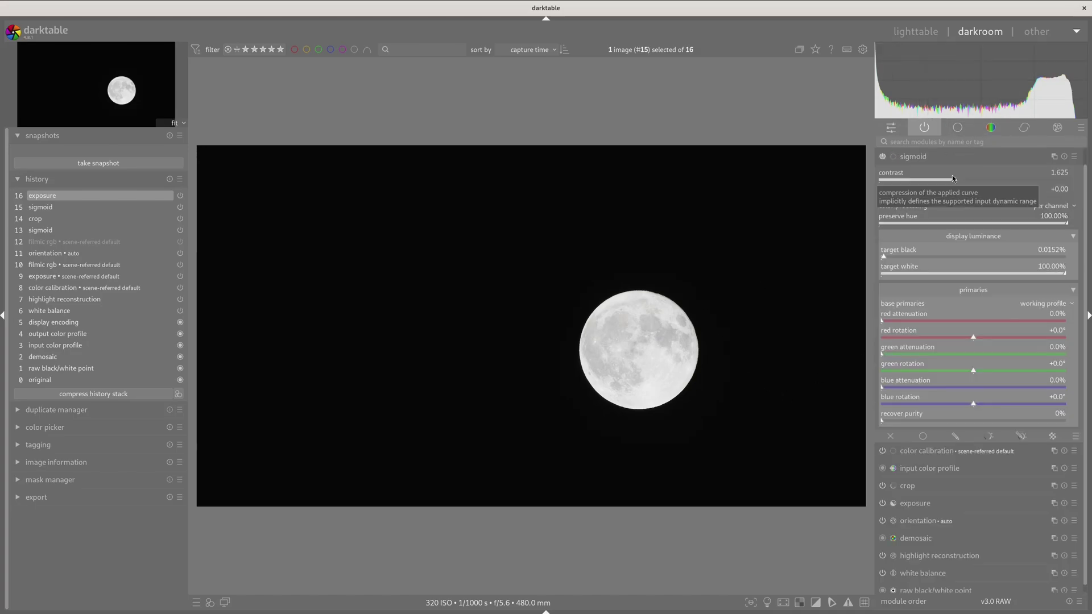
pyautogui.moveTo(958, 181)
pyautogui.mouseDown()
pyautogui.moveTo(933, 182)
pyautogui.moveTo(964, 182)
pyautogui.mouseUp()
# Enable the tone equalizer from the tone module group.
pyautogui.click(968, 130)
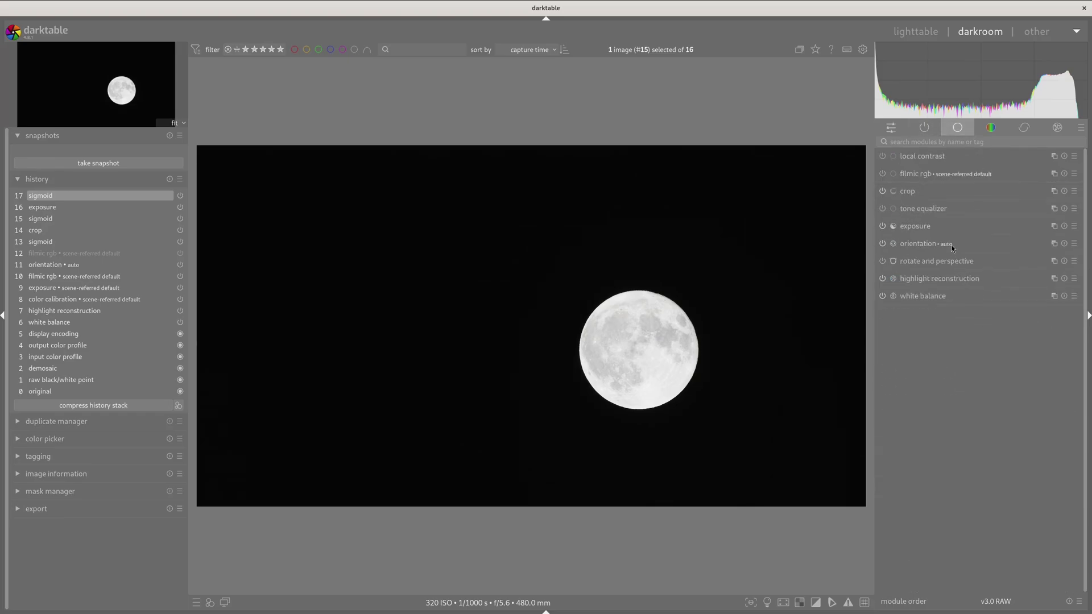
pyautogui.click(946, 209)
pyautogui.click(882, 208)
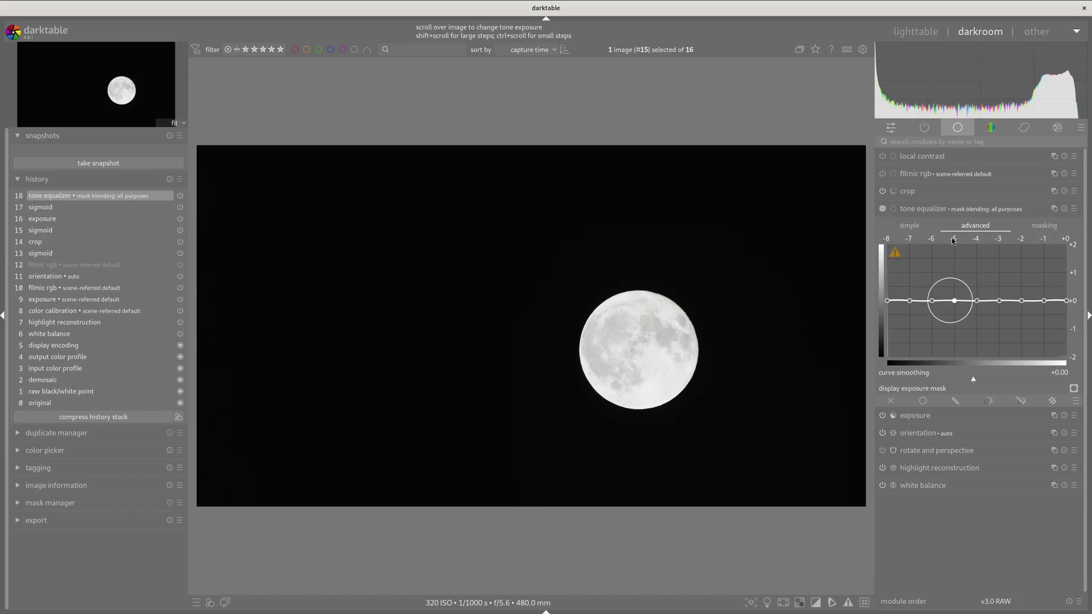
# Set mask exposure compensation to about +3.61 EV and contrast compensation to +0.23 EV.
pyautogui.click(1044, 225)
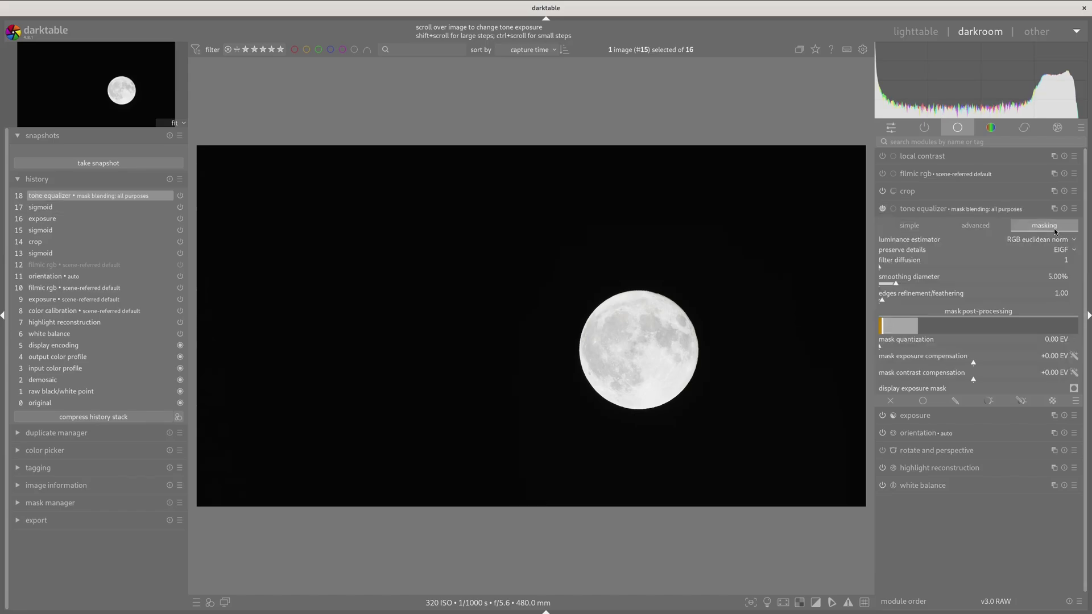
pyautogui.moveTo(974, 358); pyautogui.dragTo(1056, 360)
pyautogui.click(993, 379)
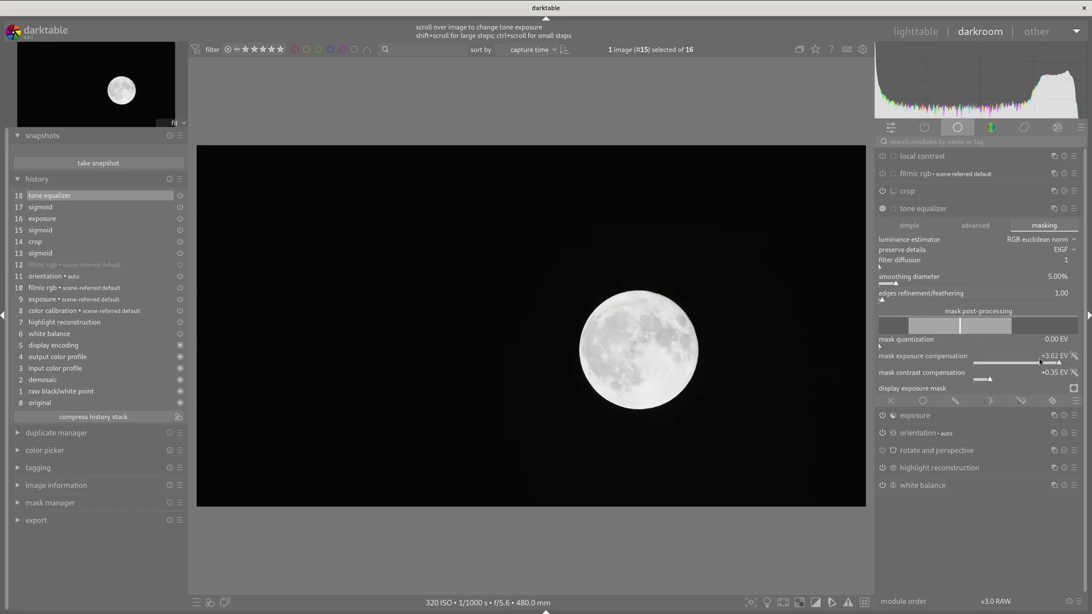
pyautogui.click(1052, 362)
pyautogui.moveTo(1052, 361); pyautogui.dragTo(1058, 360)
pyautogui.click(983, 380)
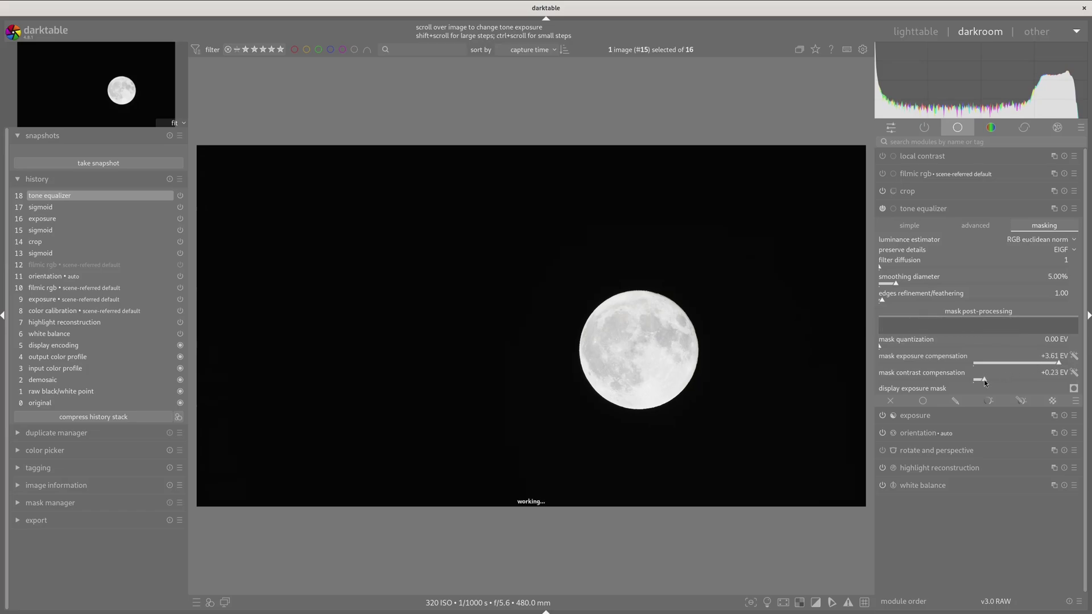
# After checking the curve graph, readjust mask exposure to +4.00 EV and contrast compensation to +0.44 EV.
pyautogui.click(982, 224)
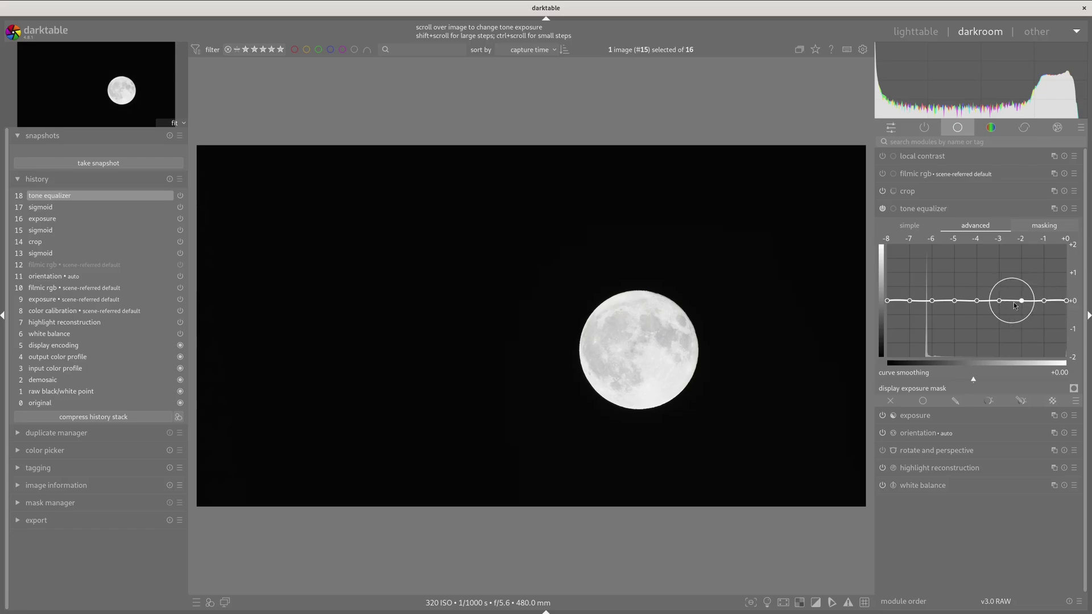
pyautogui.click(1013, 227)
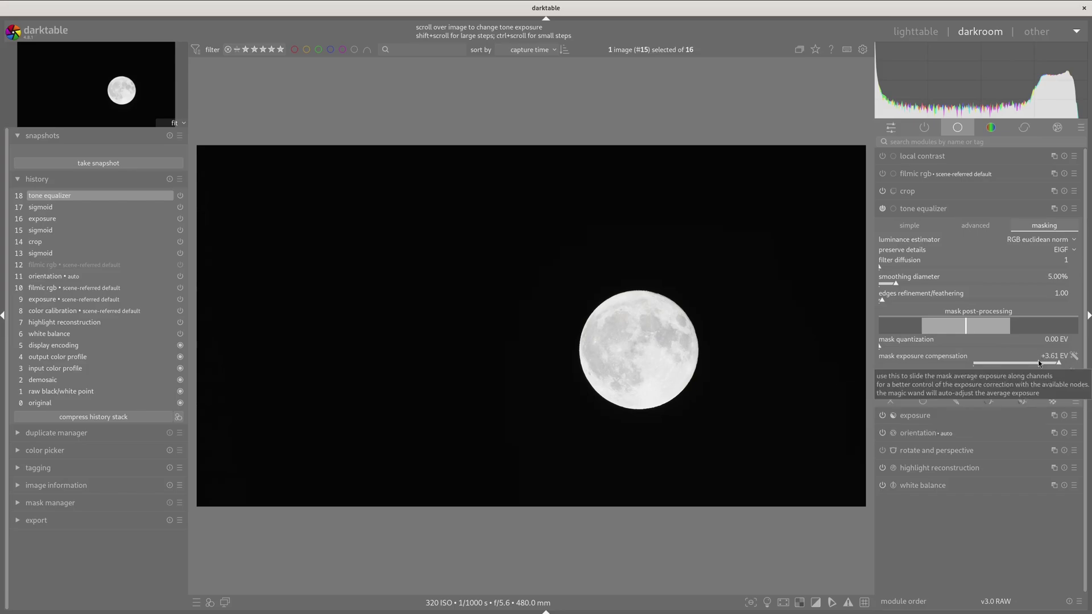
pyautogui.moveTo(1038, 360); pyautogui.dragTo(1071, 364)
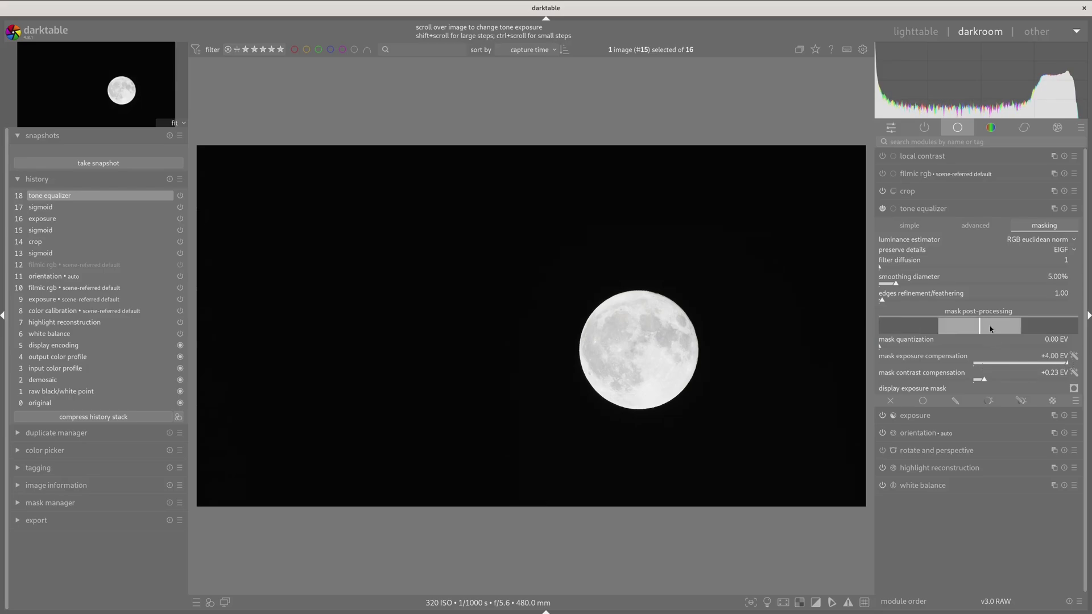
pyautogui.moveTo(986, 381); pyautogui.dragTo(999, 382)
pyautogui.click(975, 226)
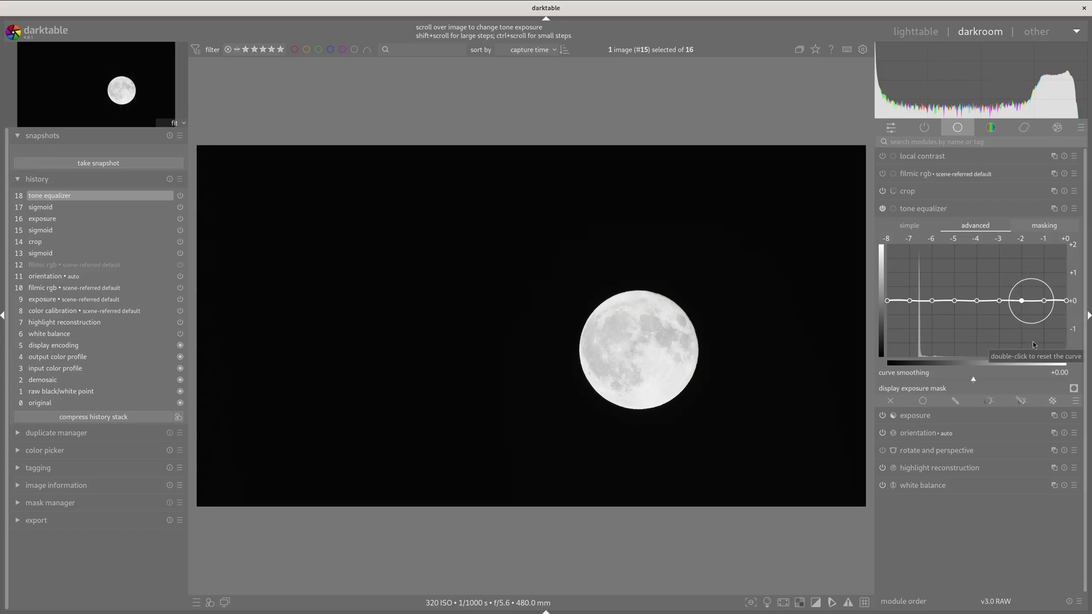
# Compare the image with and without the tone equalizer step in the history.
pyautogui.scroll(-2, 1033, 340)
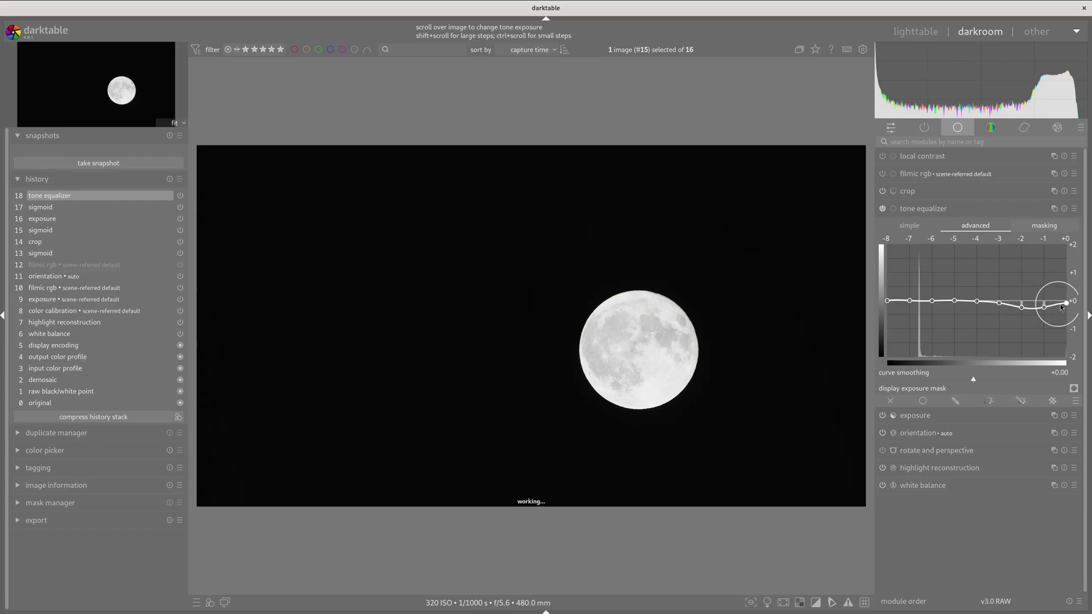
pyautogui.scroll(-4, 1060, 306)
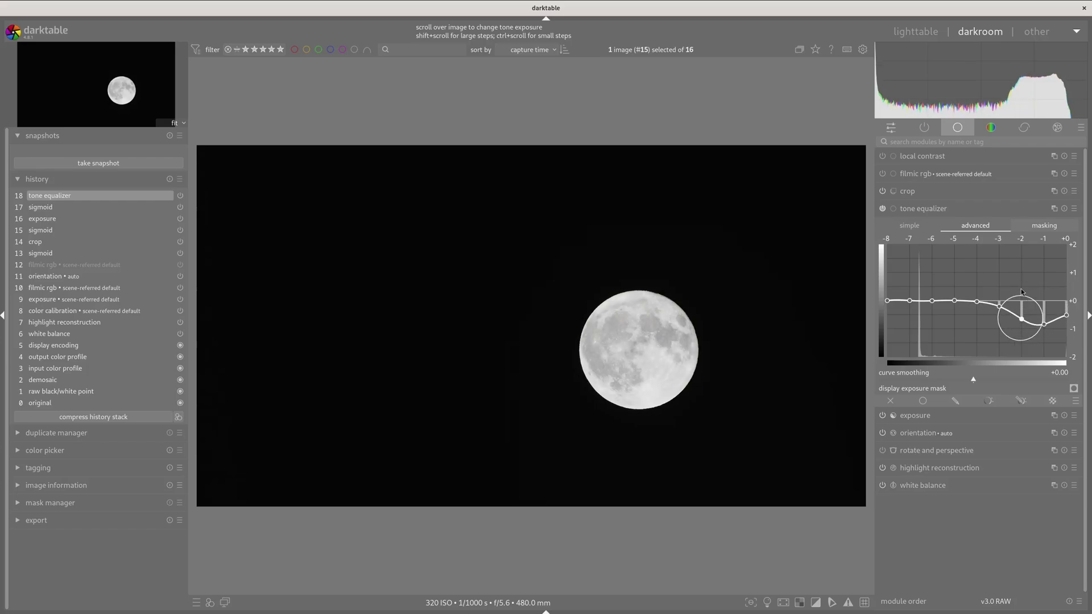
pyautogui.scroll(-4, 1021, 292)
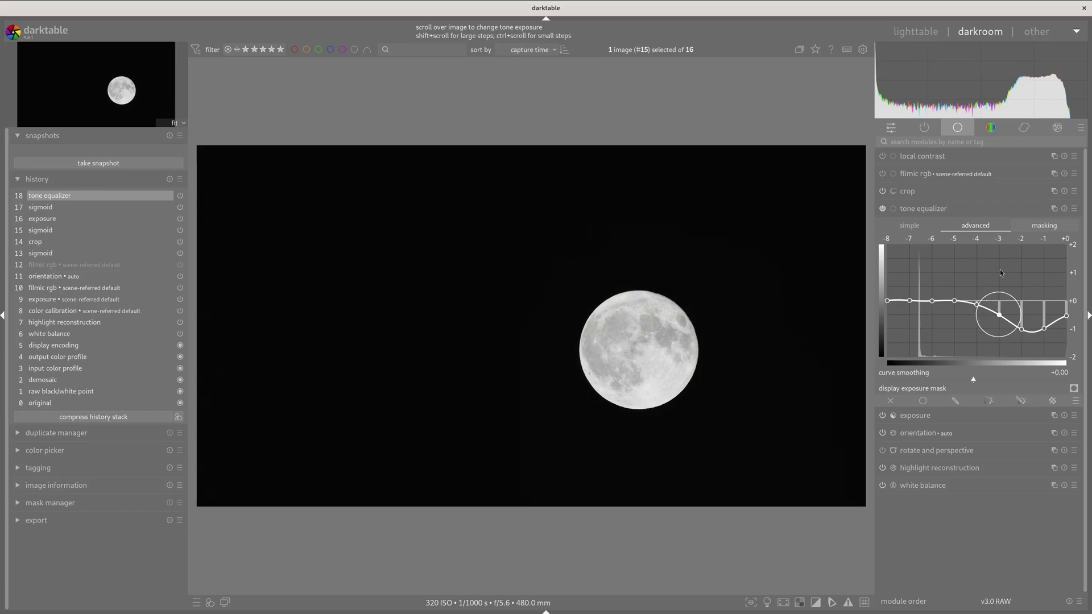
pyautogui.scroll(-5, 999, 273)
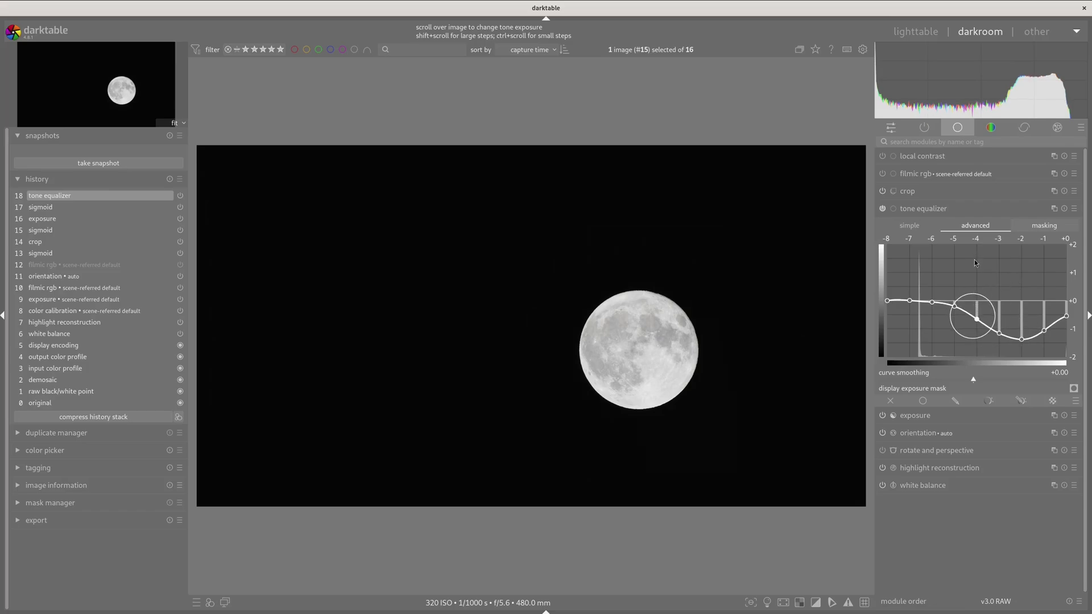
pyautogui.scroll(-4, 974, 264)
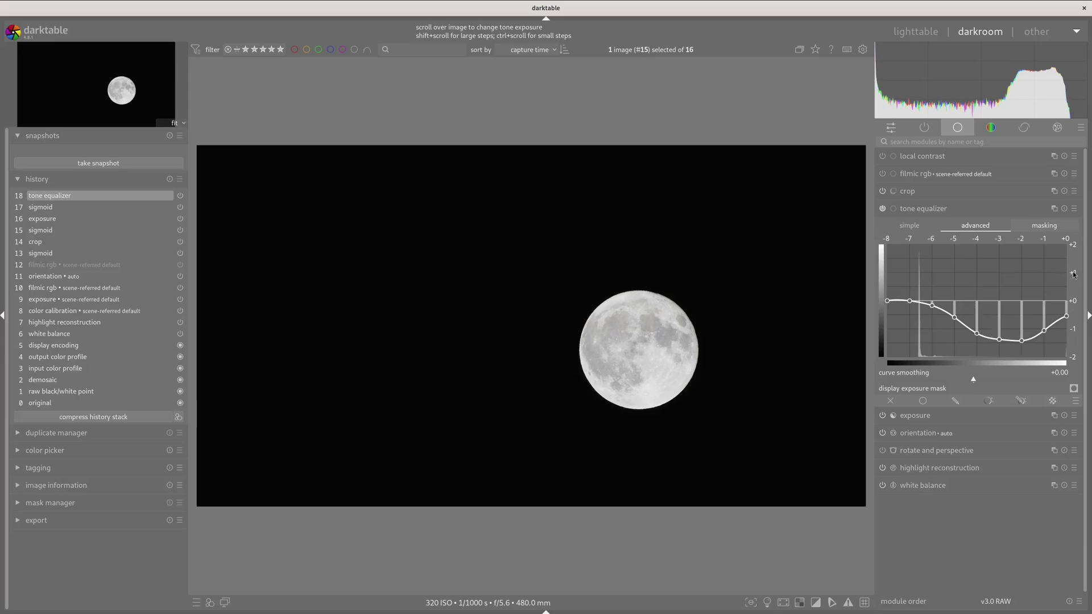
pyautogui.scroll(-3, 1052, 280)
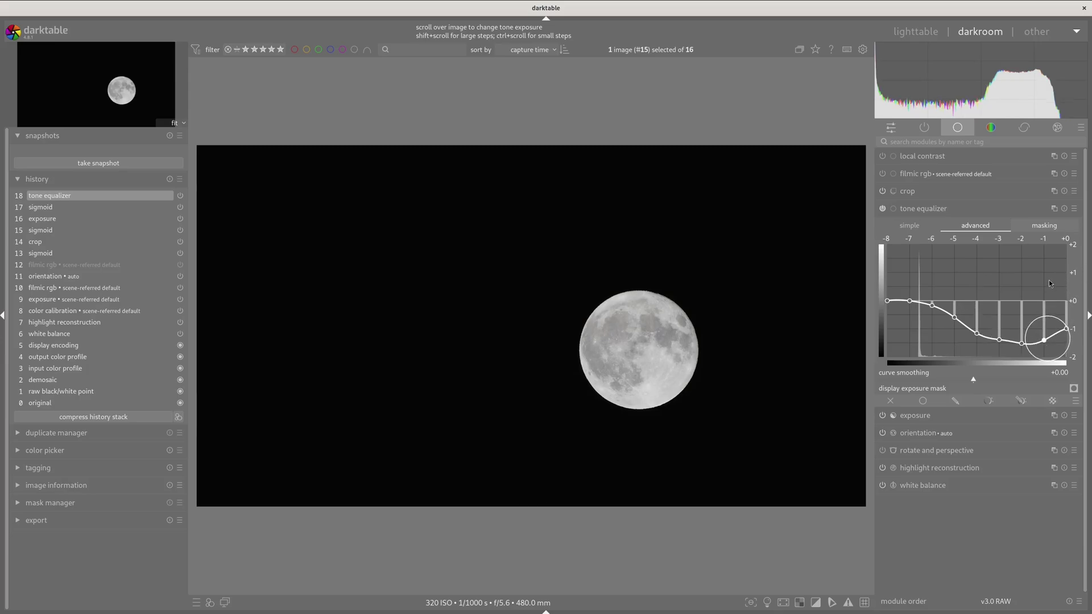
pyautogui.click(86, 207)
pyautogui.click(94, 195)
pyautogui.click(95, 206)
pyautogui.click(107, 195)
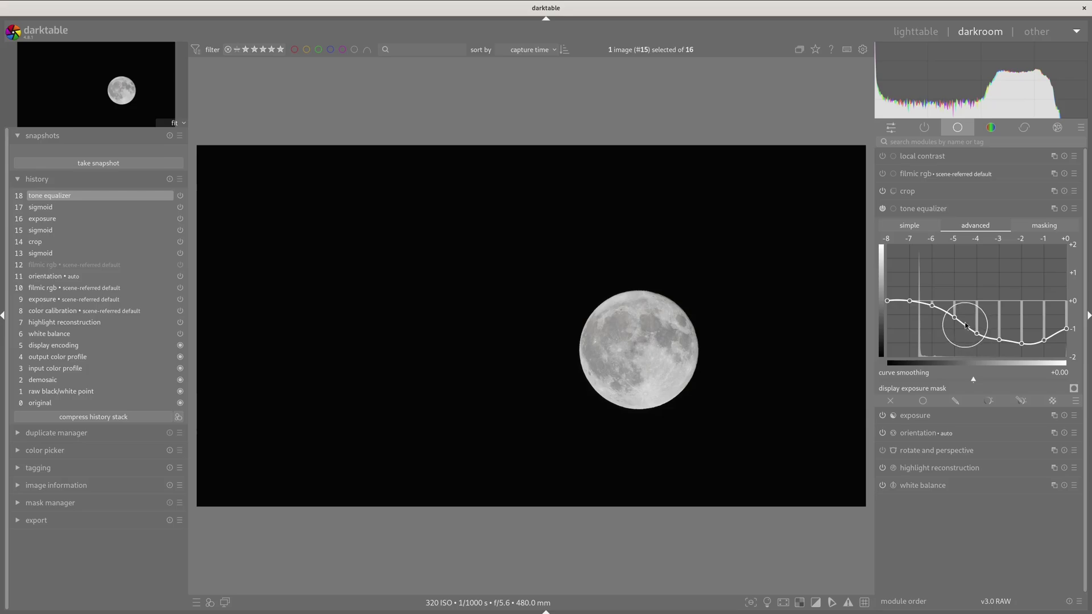
# Drag the tone equalizer curve up around -5 to -3 EV.
pyautogui.moveTo(965, 326); pyautogui.dragTo(989, 289)
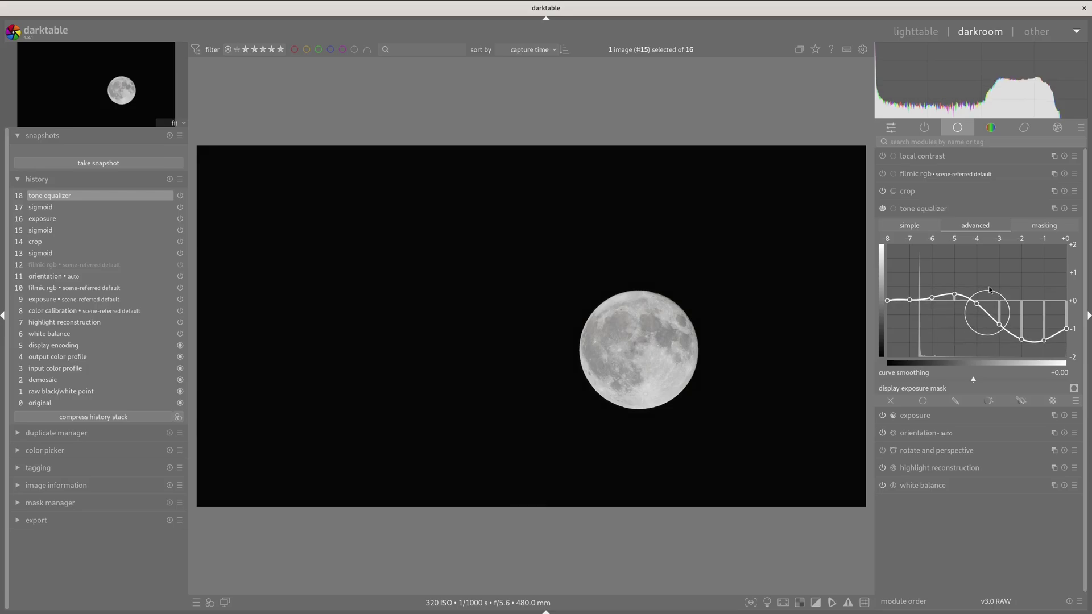
pyautogui.moveTo(988, 289); pyautogui.dragTo(1027, 238)
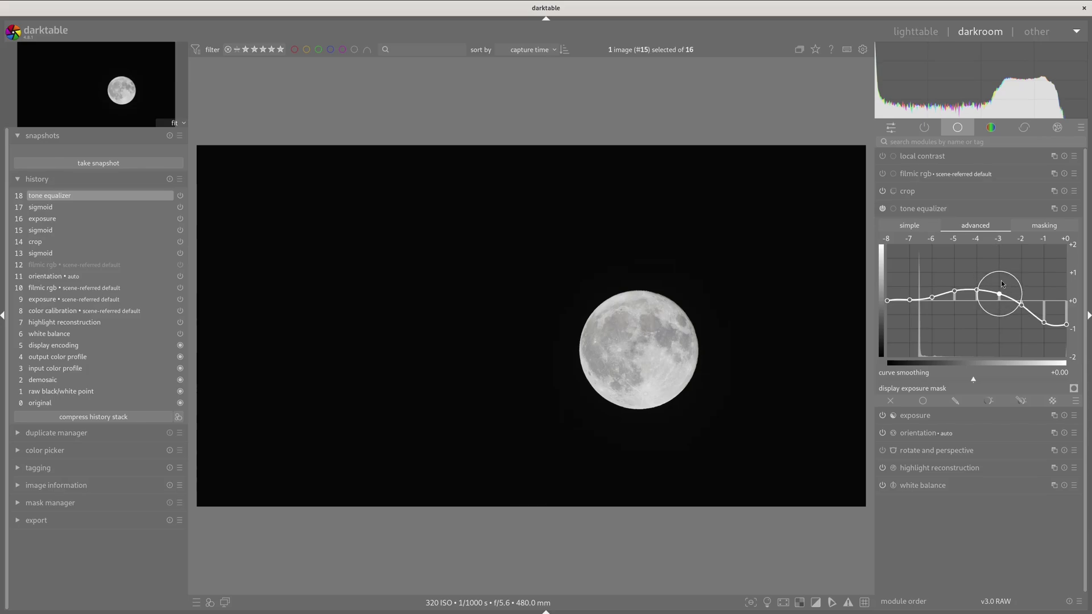
pyautogui.scroll(3, 992, 287)
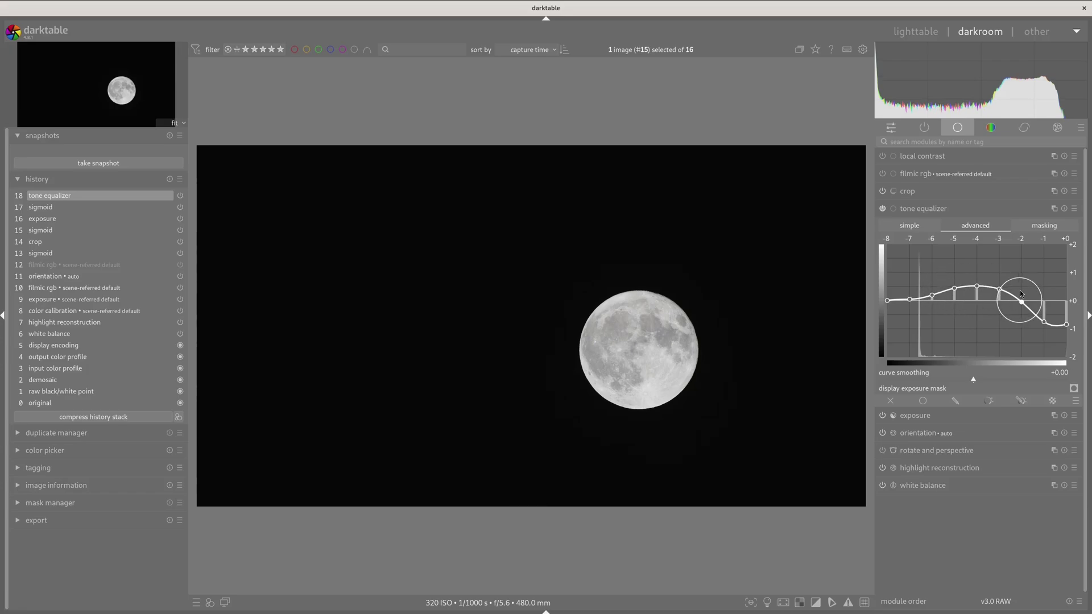
pyautogui.scroll(1, 1018, 288)
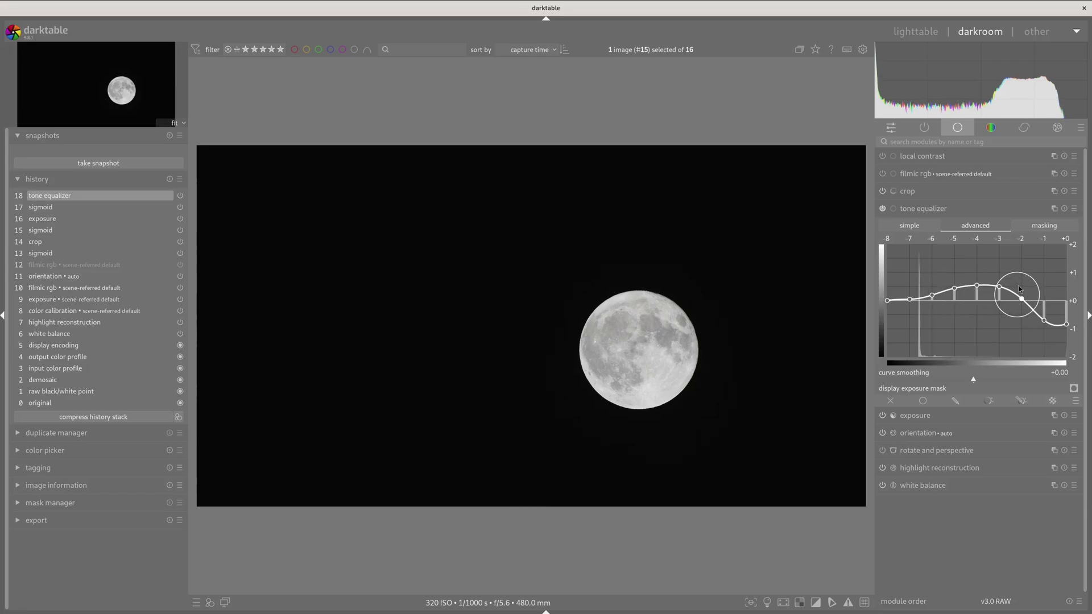
pyautogui.click(1046, 226)
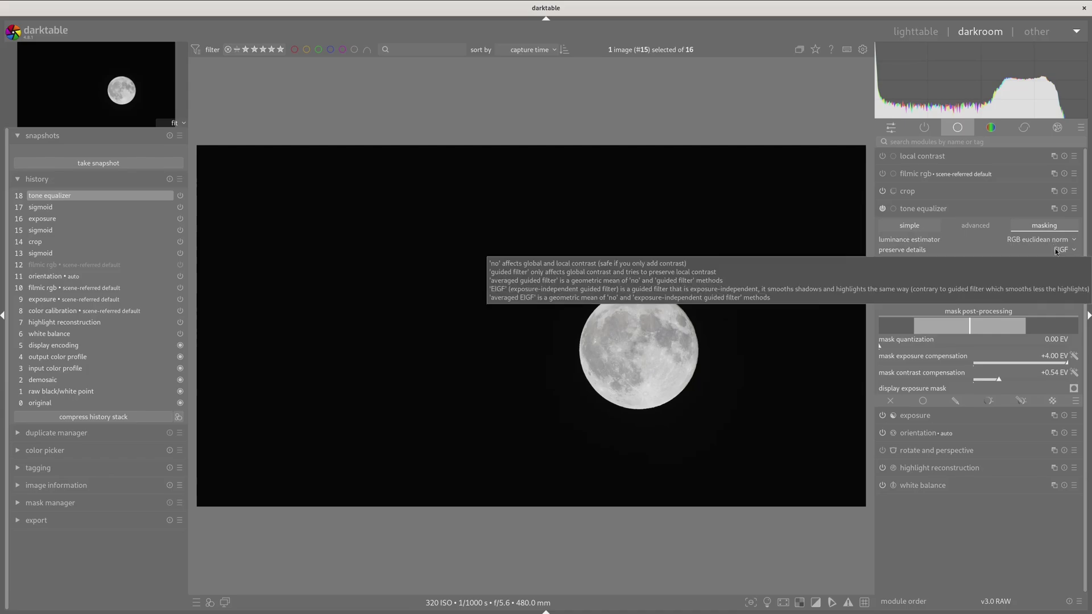
# Try no, averaged EIGF and averaged guided filter for preserve details, settle on EIGF, and collapse the module.
pyautogui.click(1055, 250)
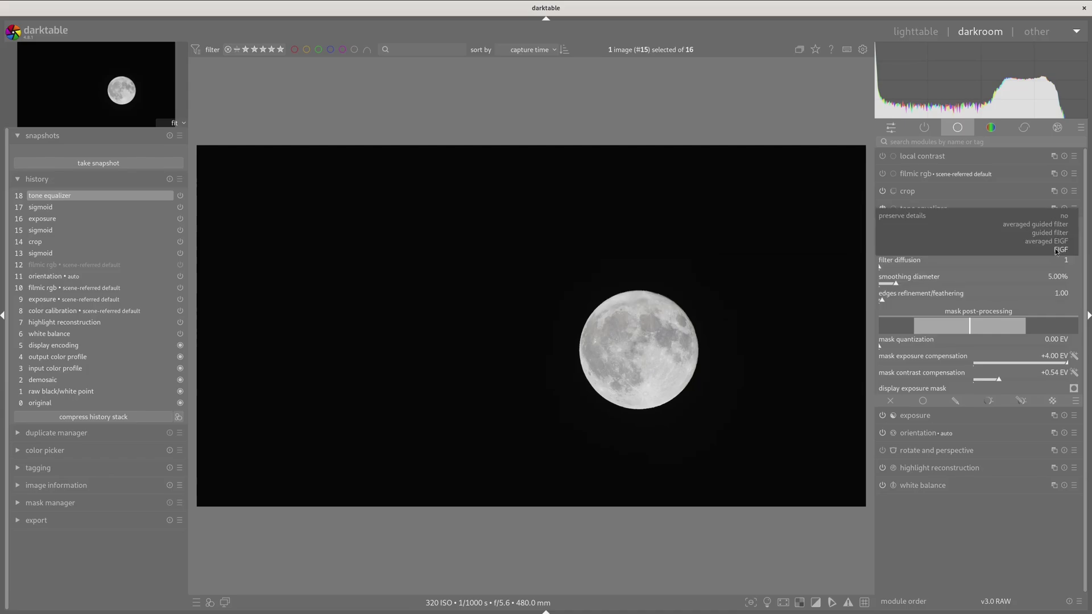
pyautogui.click(1062, 218)
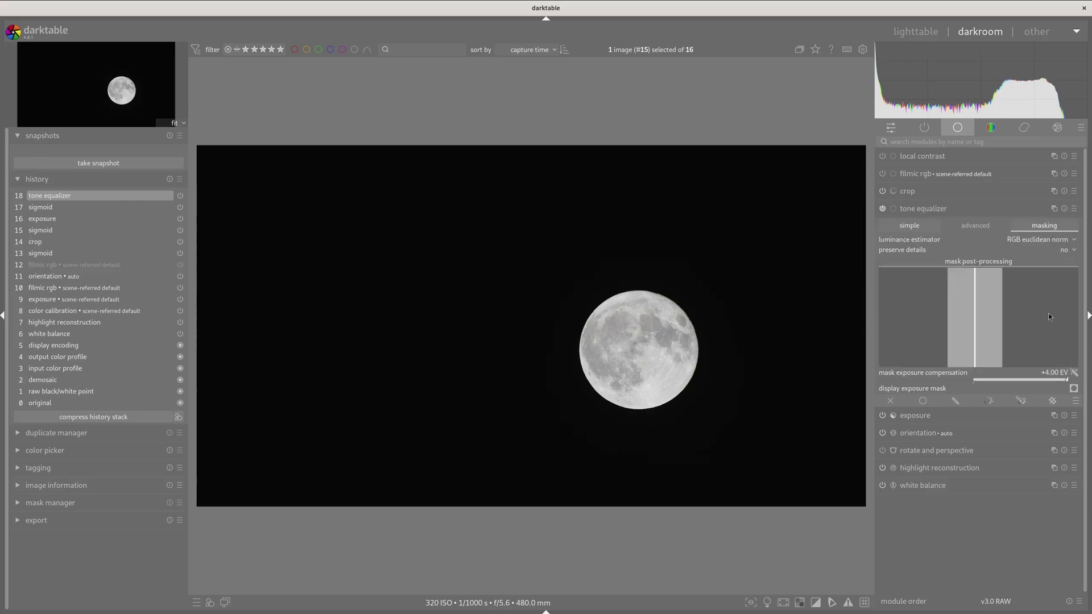
pyautogui.click(1069, 251)
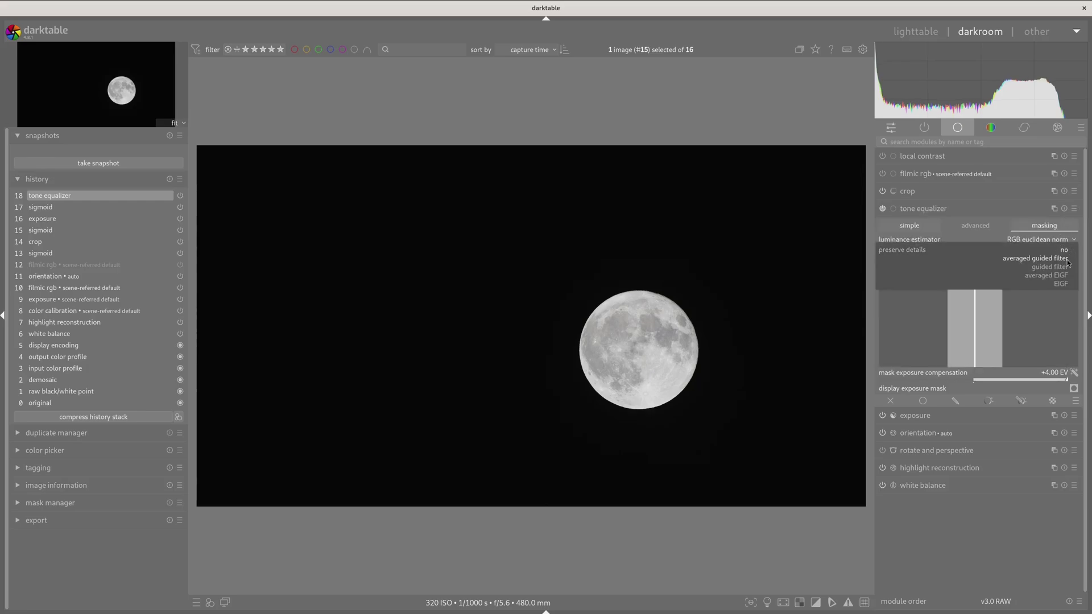
pyautogui.click(1064, 277)
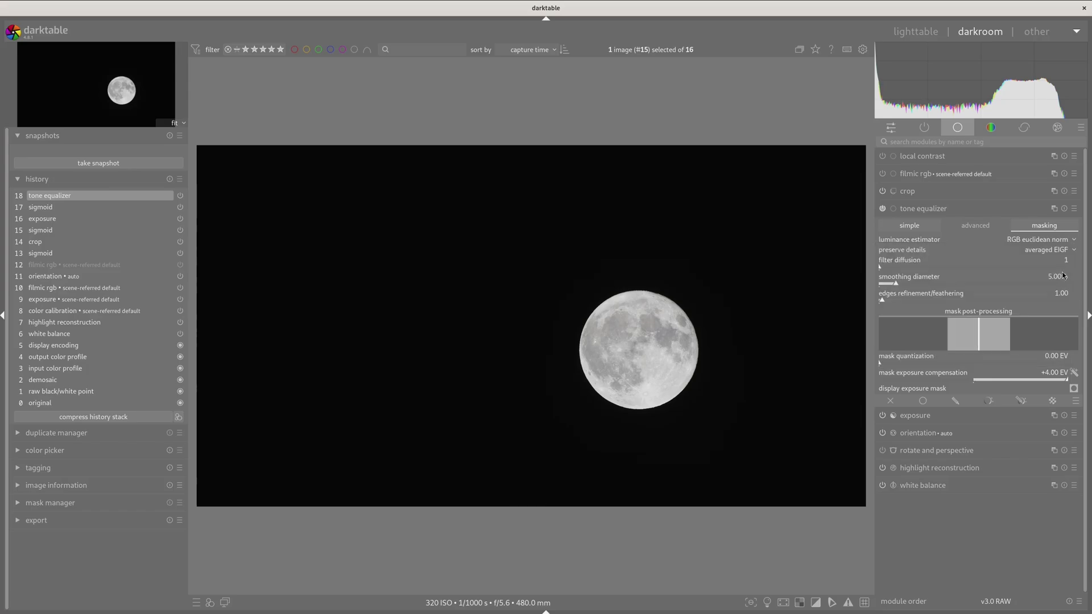
pyautogui.click(1068, 250)
pyautogui.click(1069, 245)
pyautogui.click(1068, 247)
pyautogui.click(1068, 244)
pyautogui.click(1068, 250)
pyautogui.click(1061, 276)
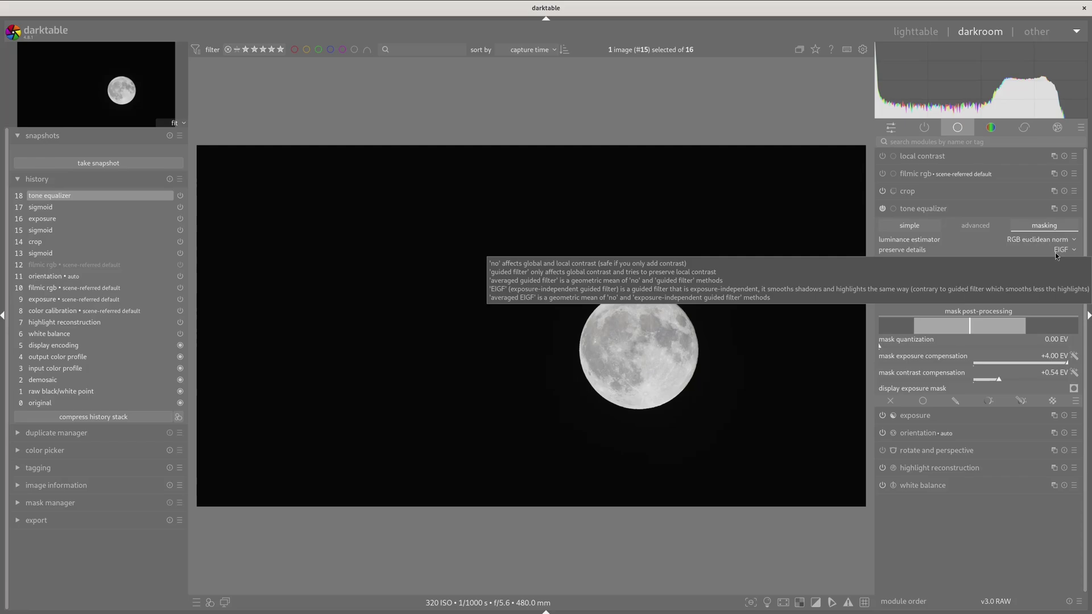
pyautogui.click(977, 208)
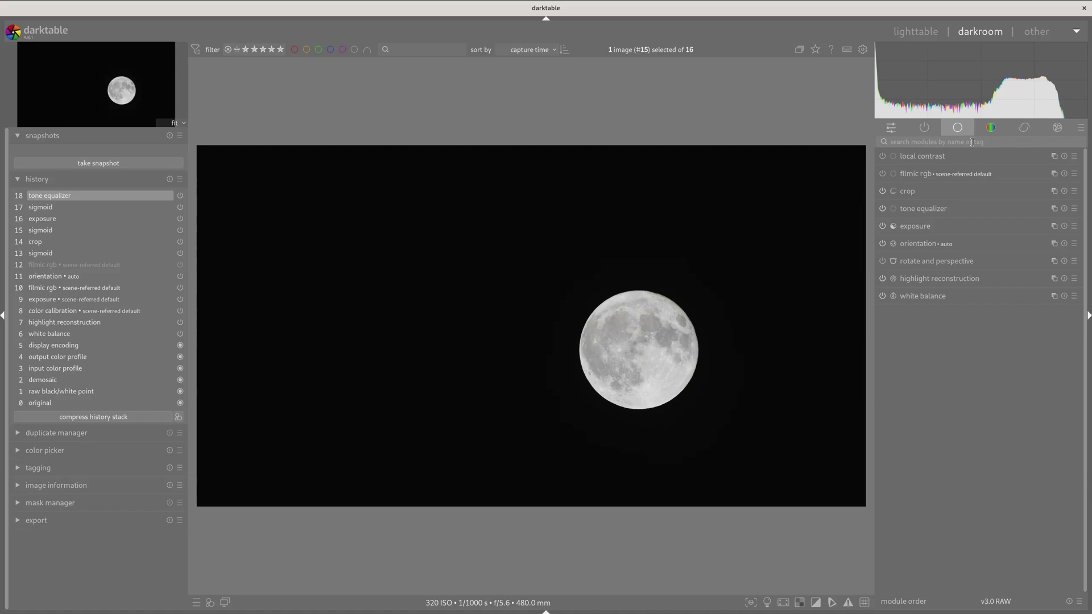
# At 100% zoom, apply diffuse or sharpen's 'sharpen demosaicing: no AA filter' preset.
pyautogui.middleClick(632, 377)
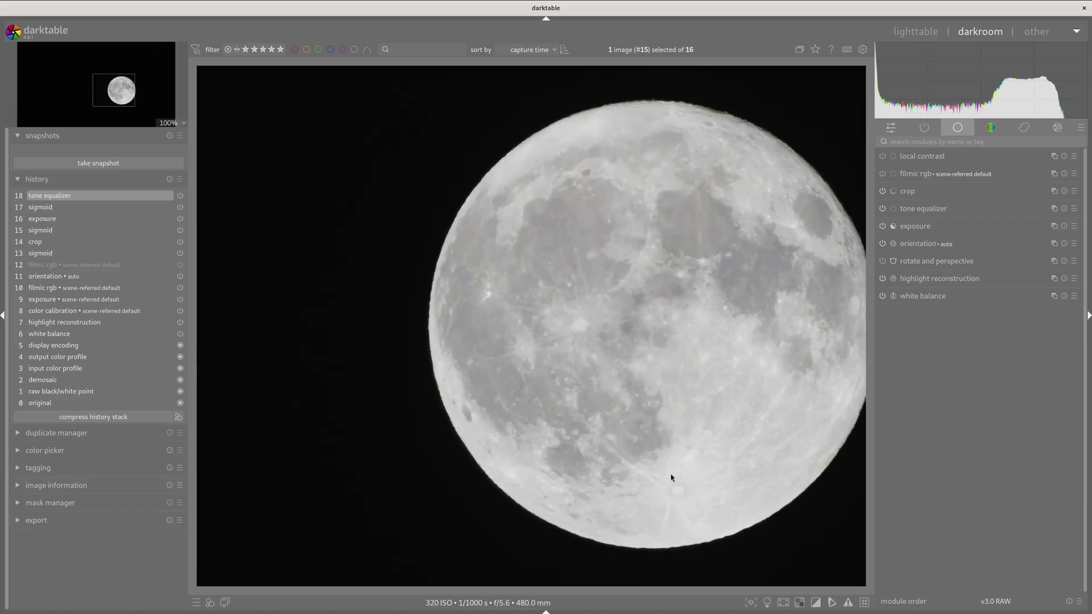
pyautogui.click(1057, 127)
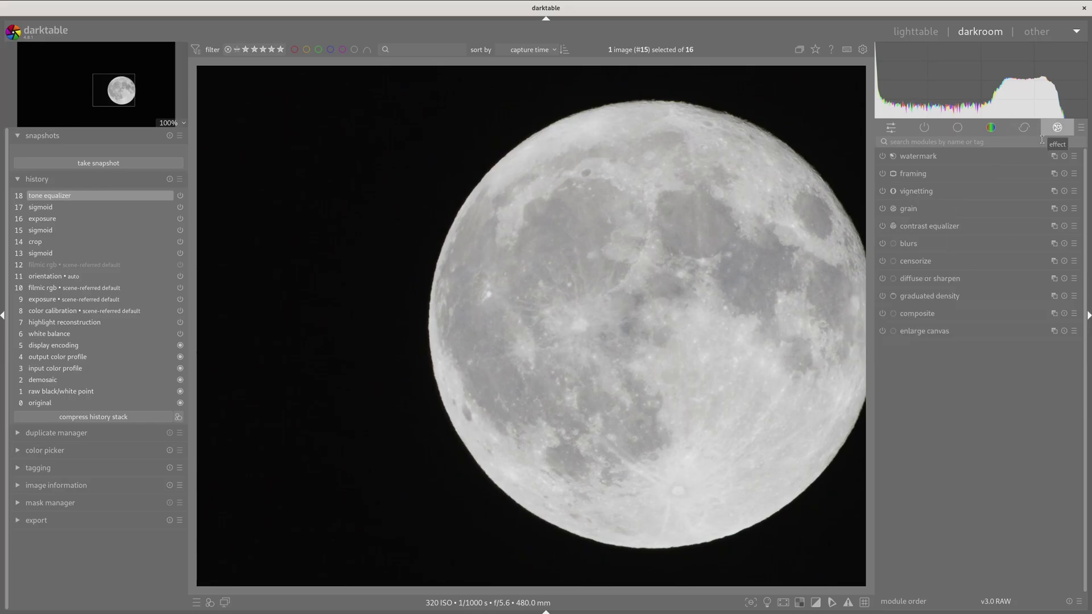
pyautogui.click(1074, 278)
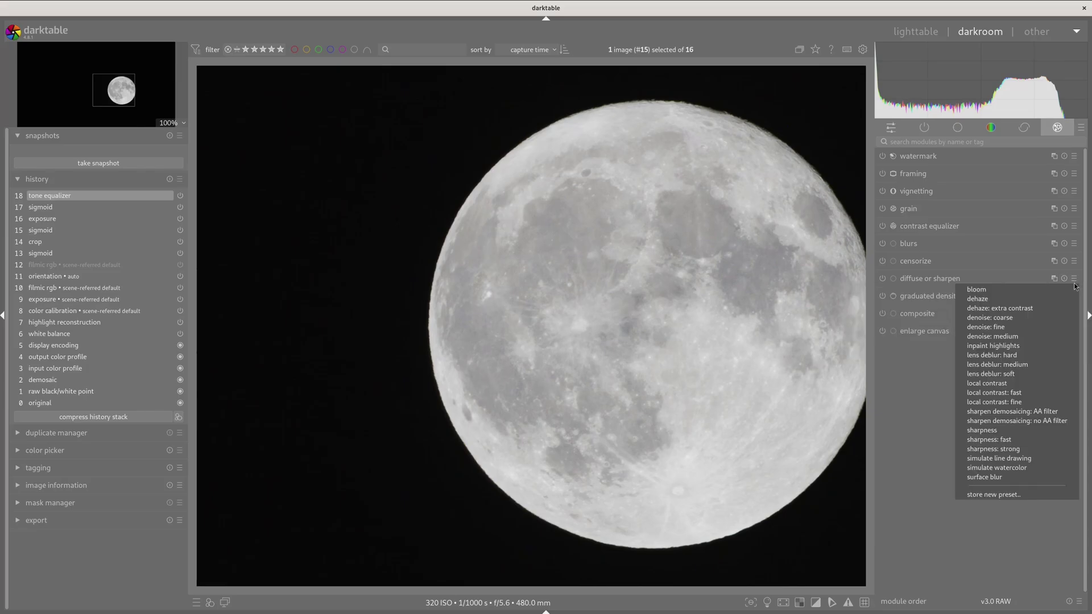
pyautogui.click(1063, 420)
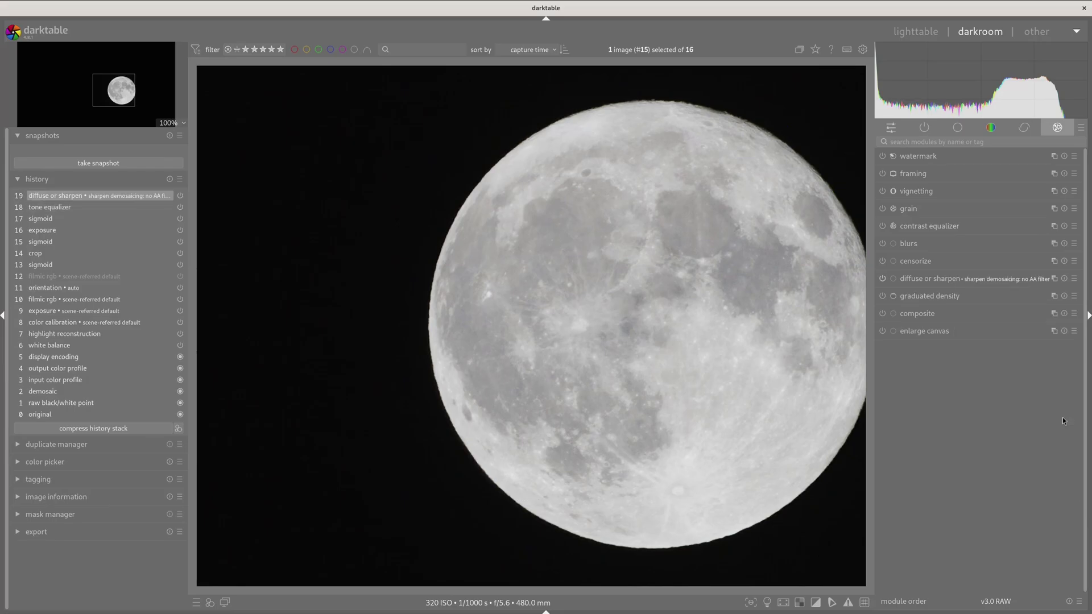
pyautogui.moveTo(762, 294); pyautogui.dragTo(692, 275)
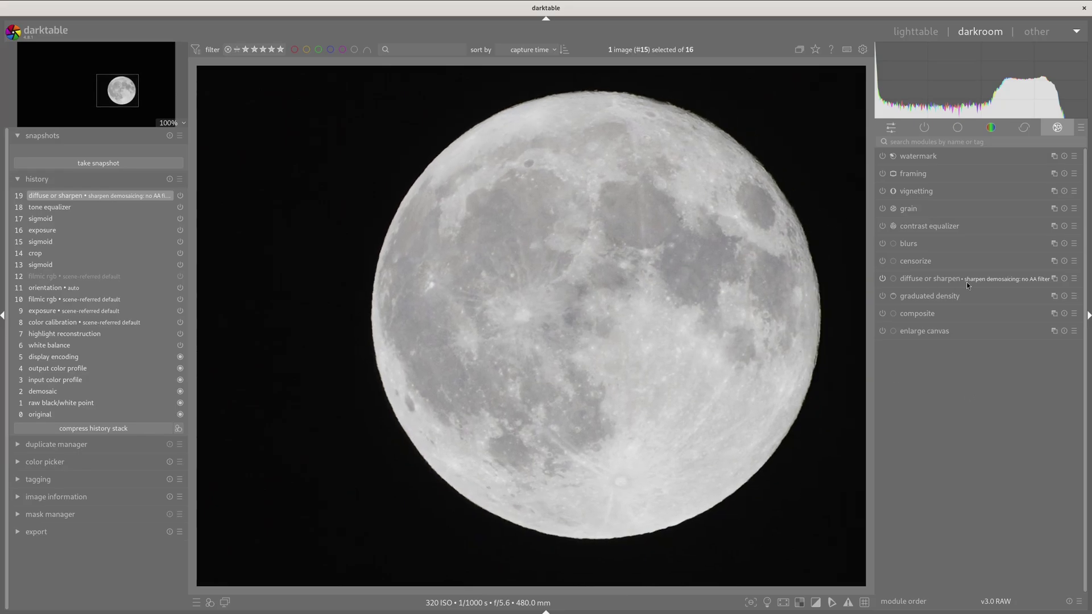
# Create a new diffuse or sharpen instance with the 'lens deblur: medium' preset and zoom to inspect it.
pyautogui.click(1058, 281)
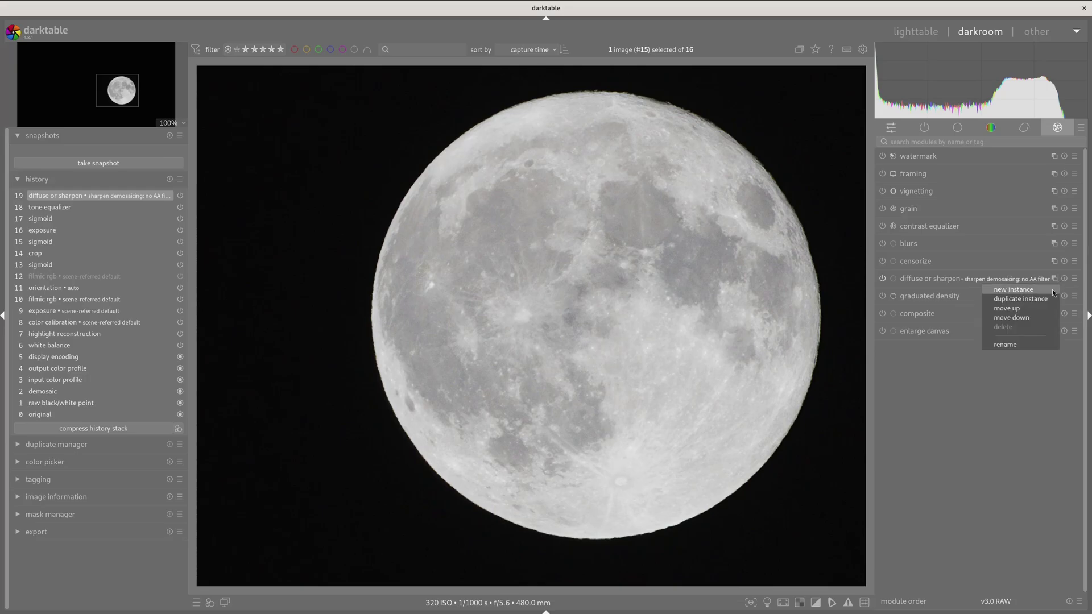
pyautogui.click(1049, 294)
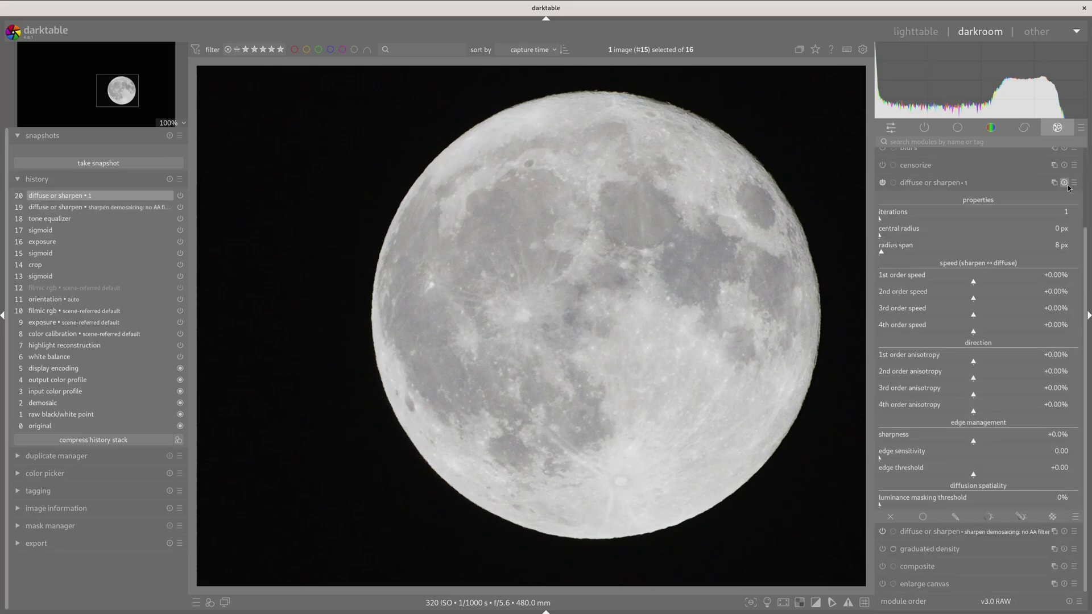
pyautogui.click(1074, 183)
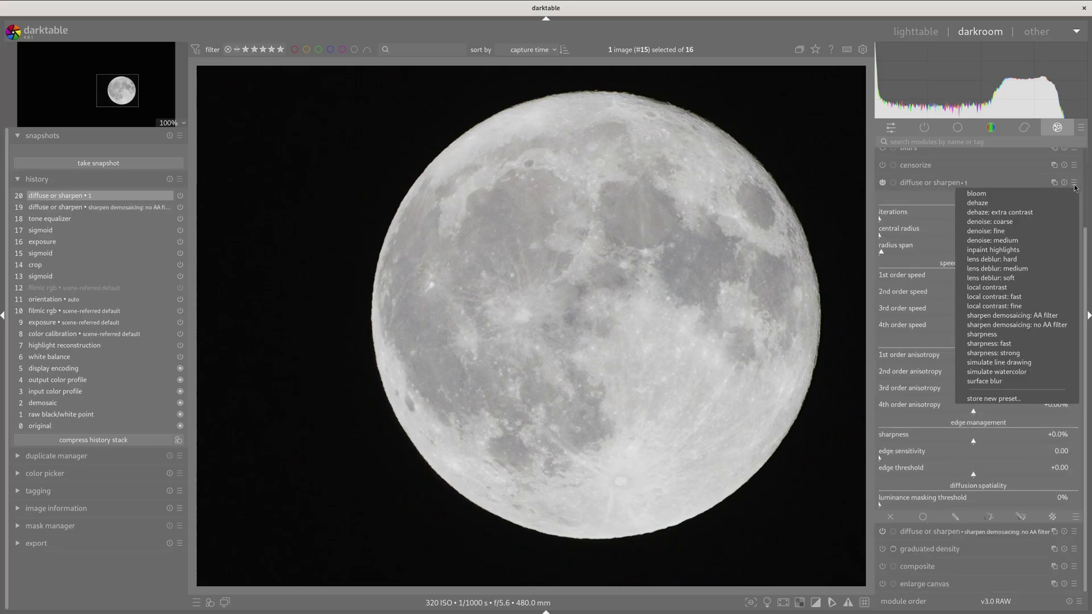
pyautogui.click(1045, 271)
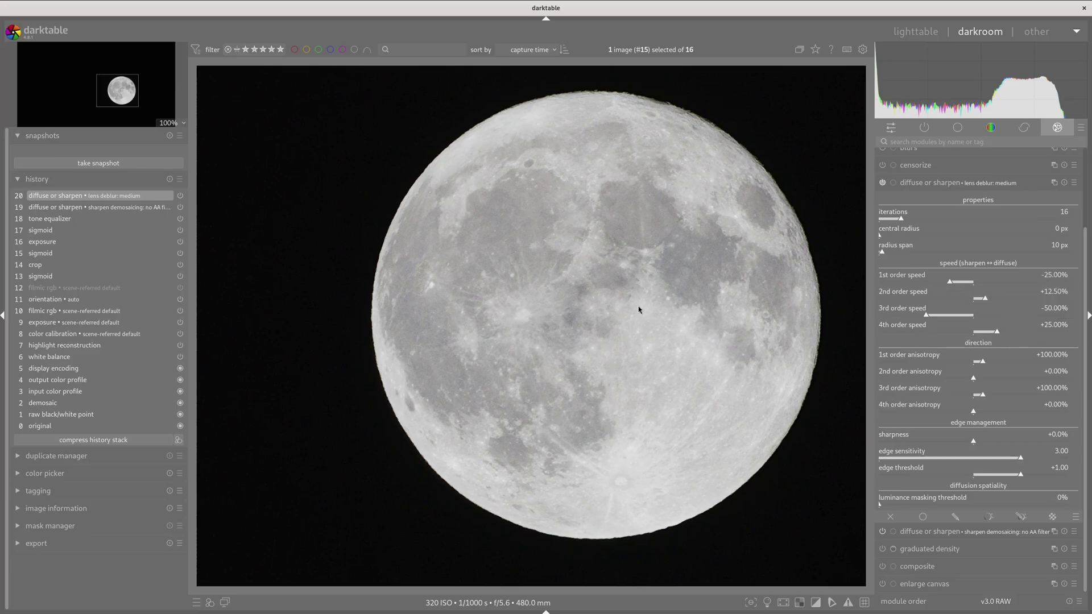
pyautogui.scroll(-2, 685, 381)
pyautogui.scroll(-1, 685, 381)
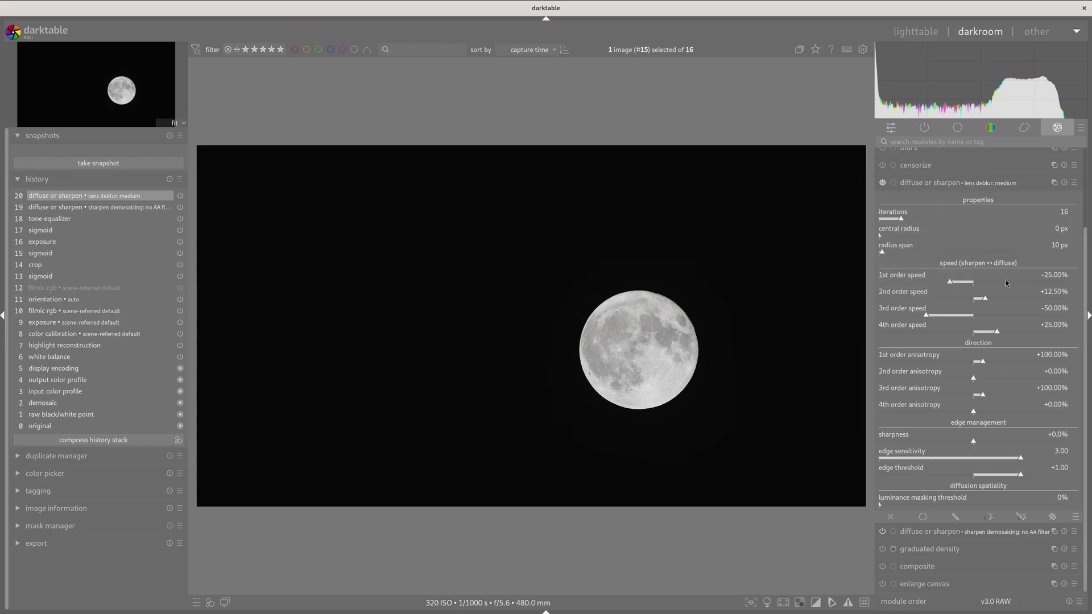
pyautogui.scroll(3, 658, 373)
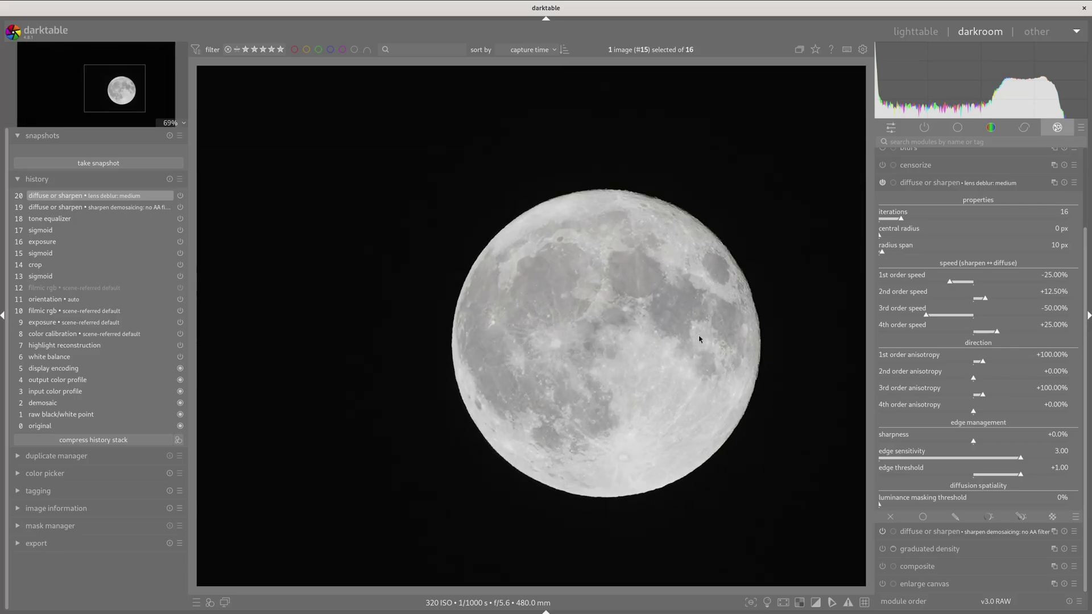
pyautogui.scroll(-3, 687, 333)
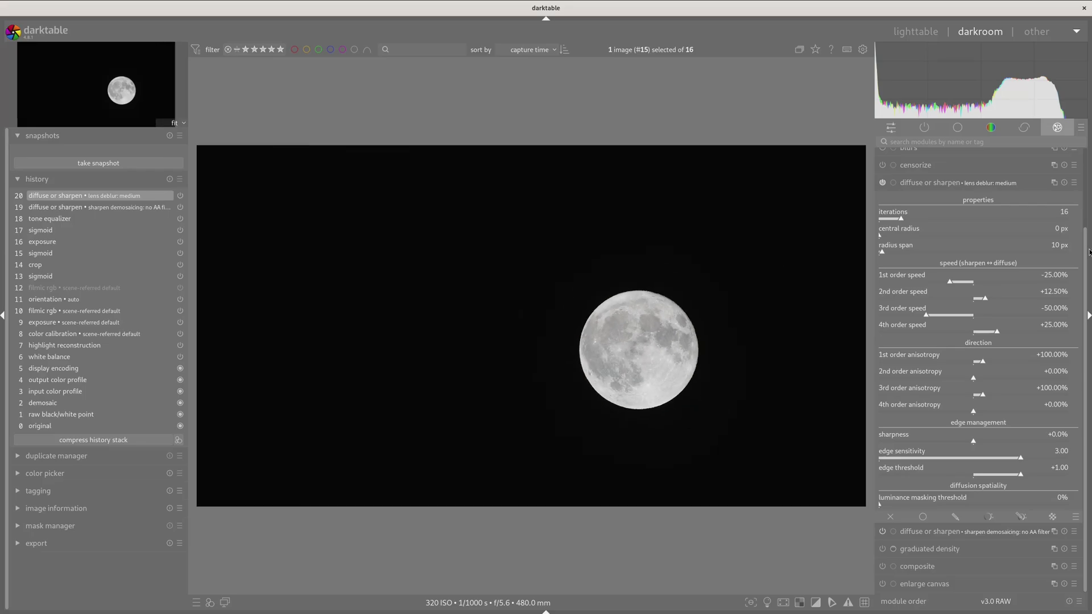
# Add a third diffuse or sharpen instance and apply its local contrast preset.
pyautogui.click(963, 183)
pyautogui.click(1053, 279)
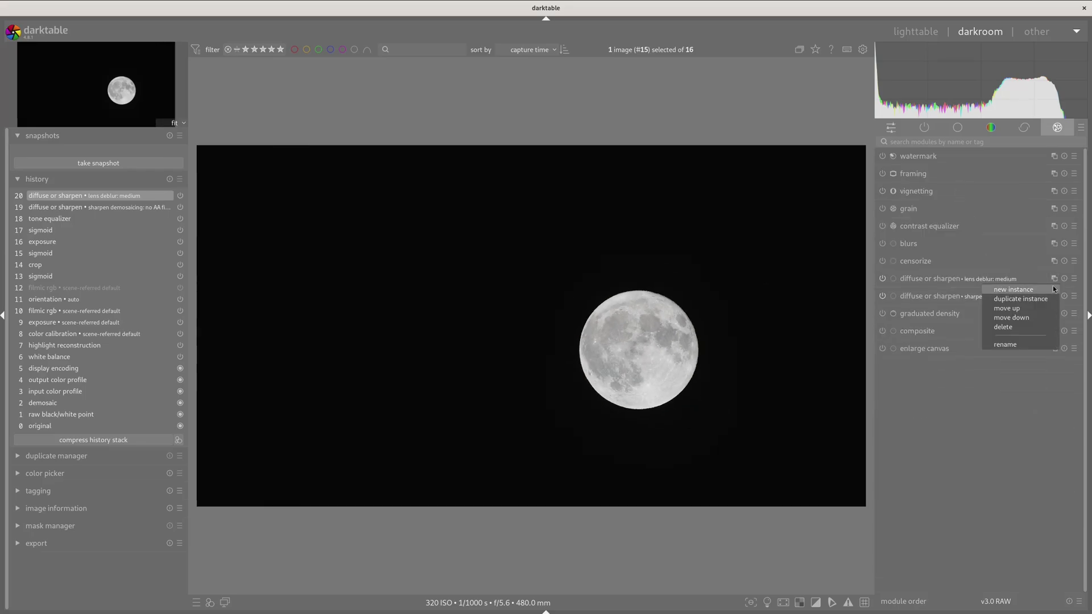
pyautogui.click(1051, 291)
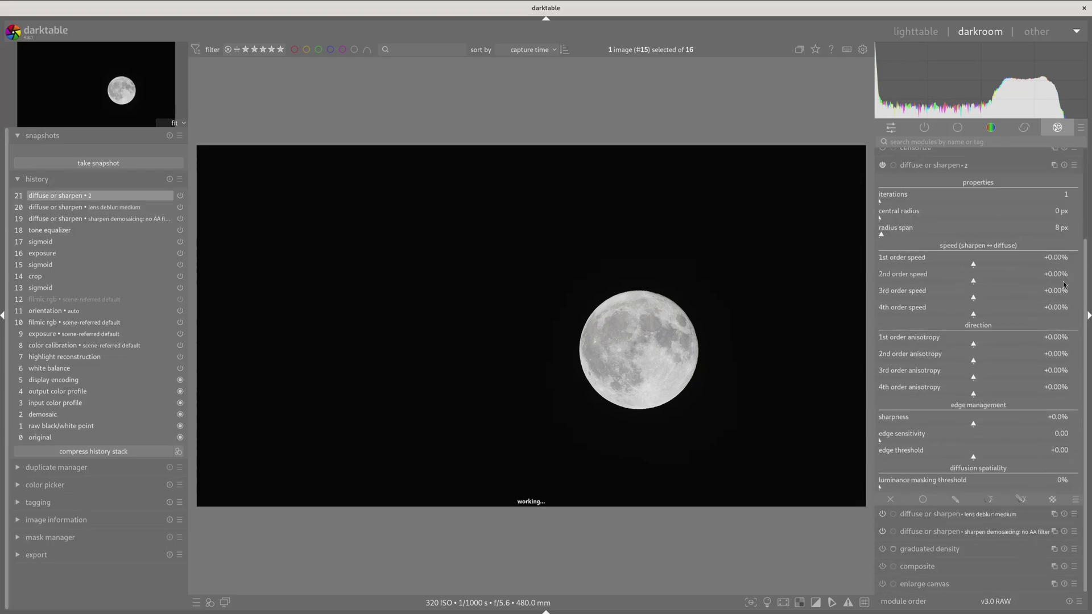
pyautogui.click(1079, 167)
pyautogui.click(1015, 279)
pyautogui.click(1075, 166)
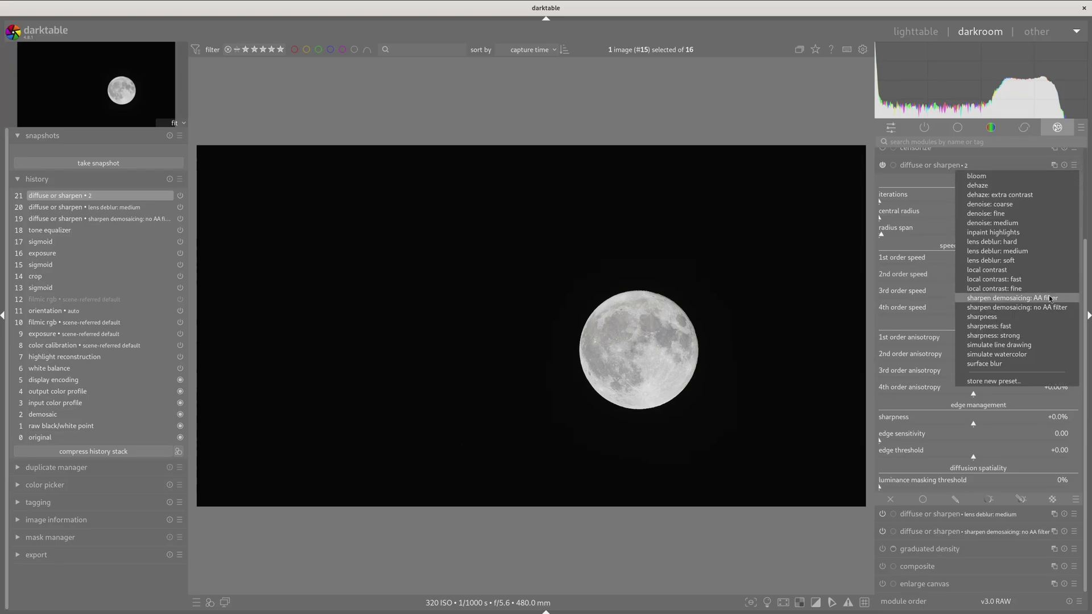
pyautogui.click(1054, 270)
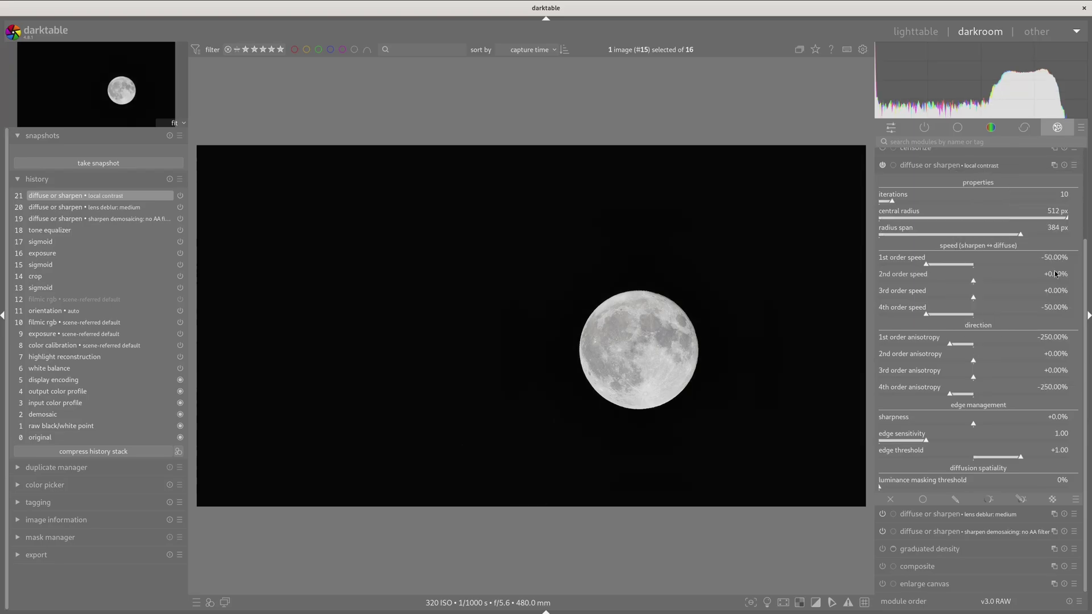
# Delete the local contrast diffuse or sharpen instance again.
pyautogui.scroll(2, 703, 357)
pyautogui.scroll(2, 701, 358)
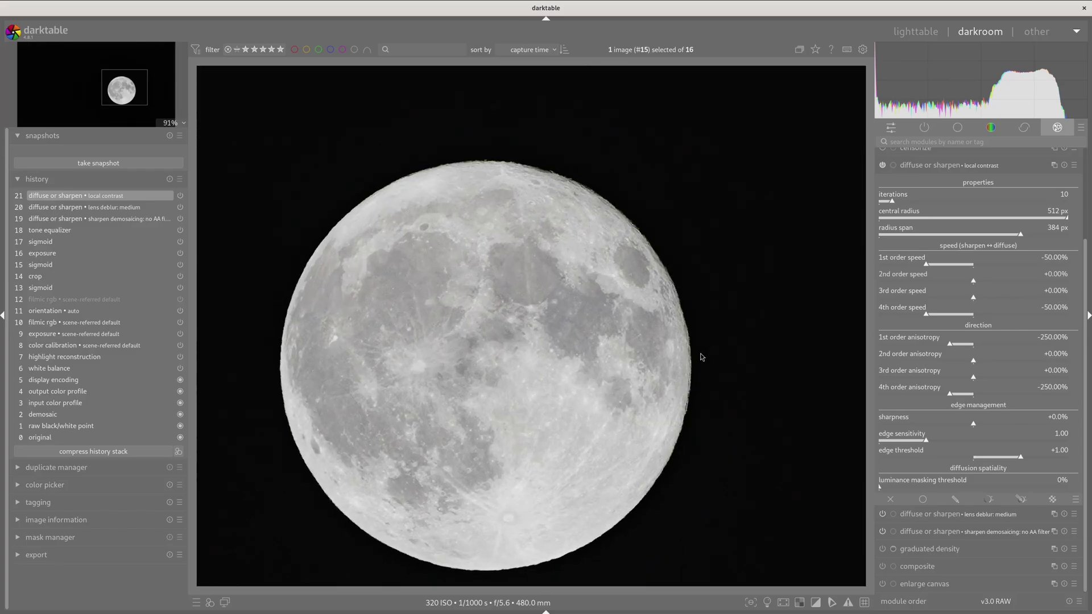
pyautogui.scroll(-4, 701, 358)
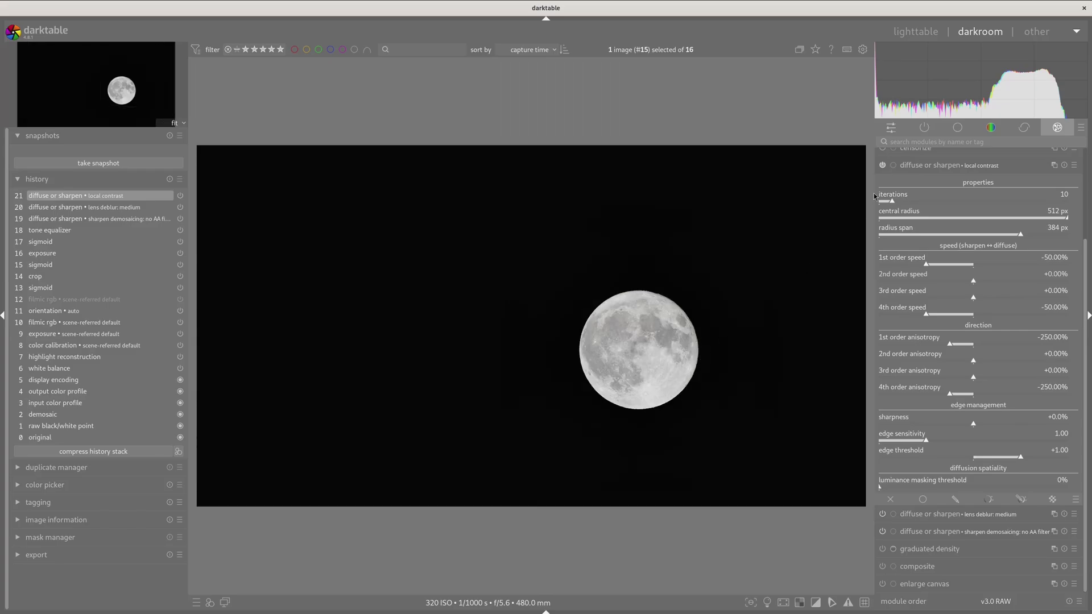
pyautogui.click(933, 170)
pyautogui.click(1054, 278)
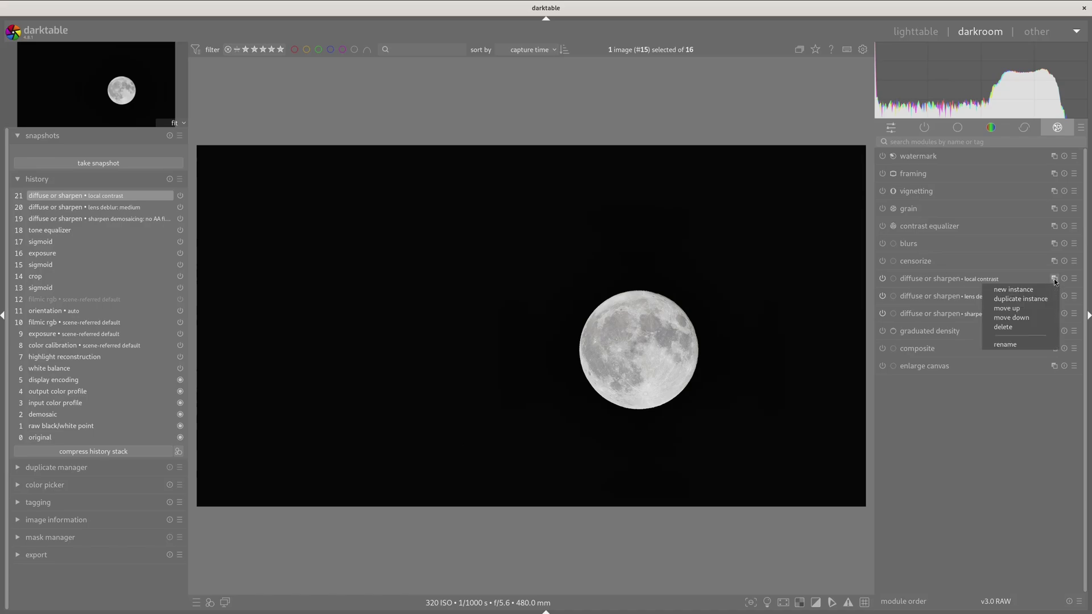
pyautogui.click(1042, 331)
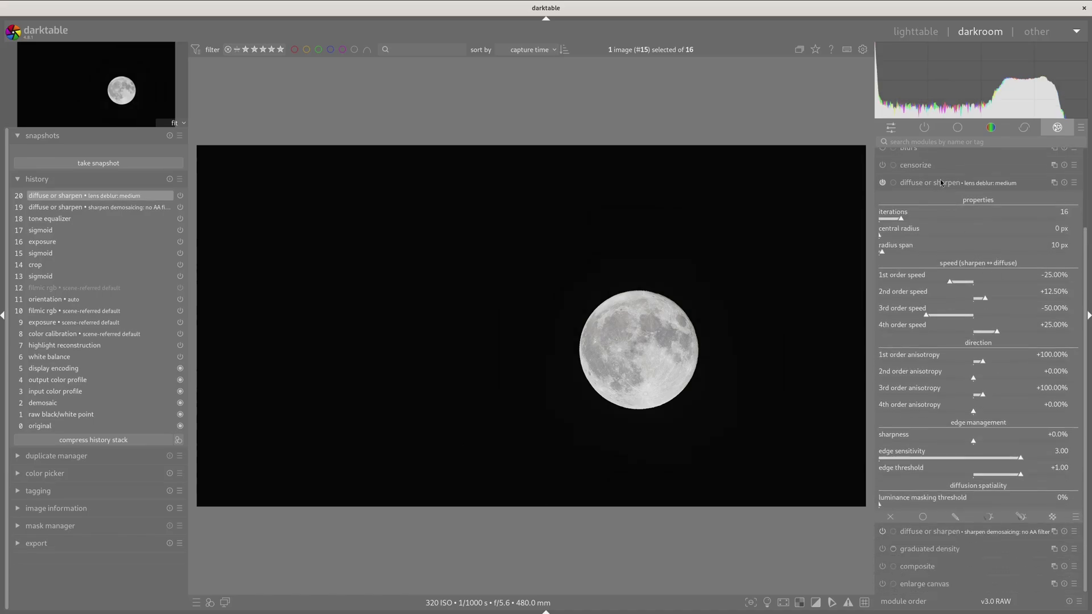
# Show only active modules and search the module list for 'local'.
pyautogui.click(929, 178)
pyautogui.click(925, 128)
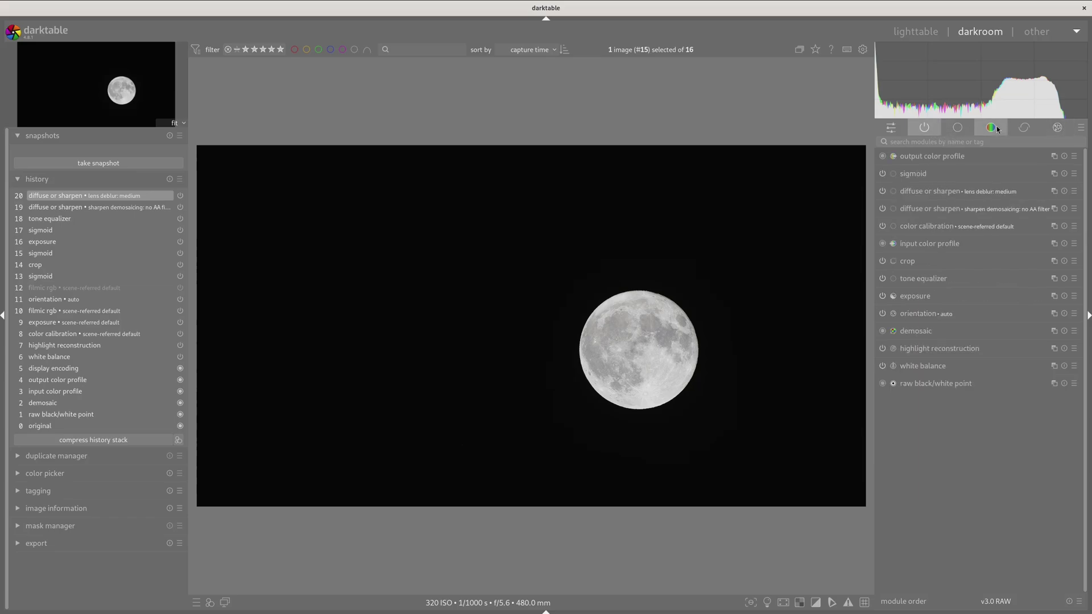
pyautogui.click(1035, 128)
pyautogui.click(1055, 130)
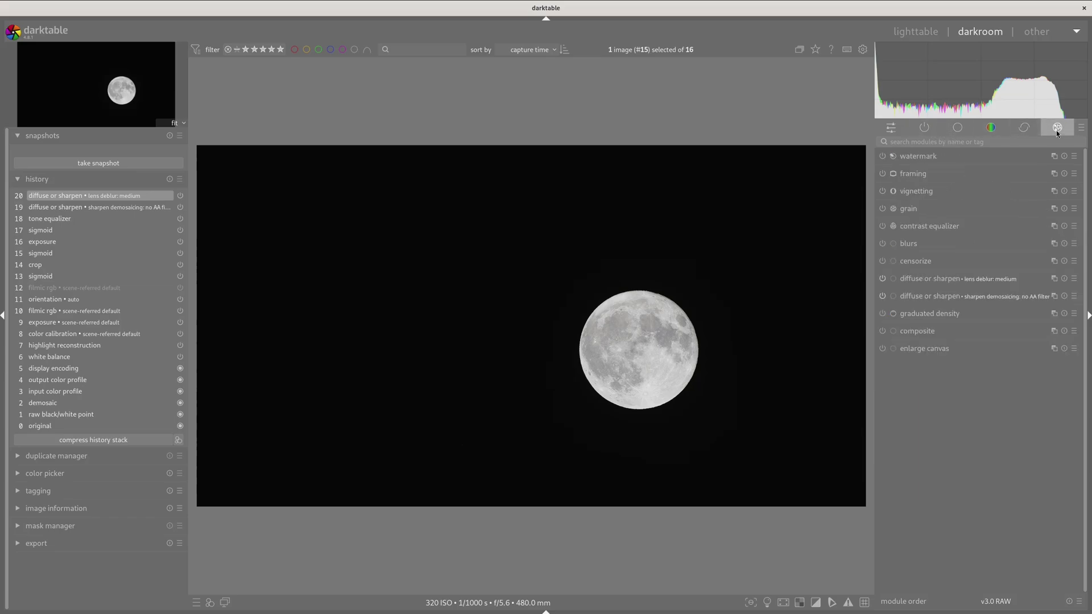
pyautogui.click(1033, 130)
pyautogui.click(993, 143)
pyautogui.write('local')
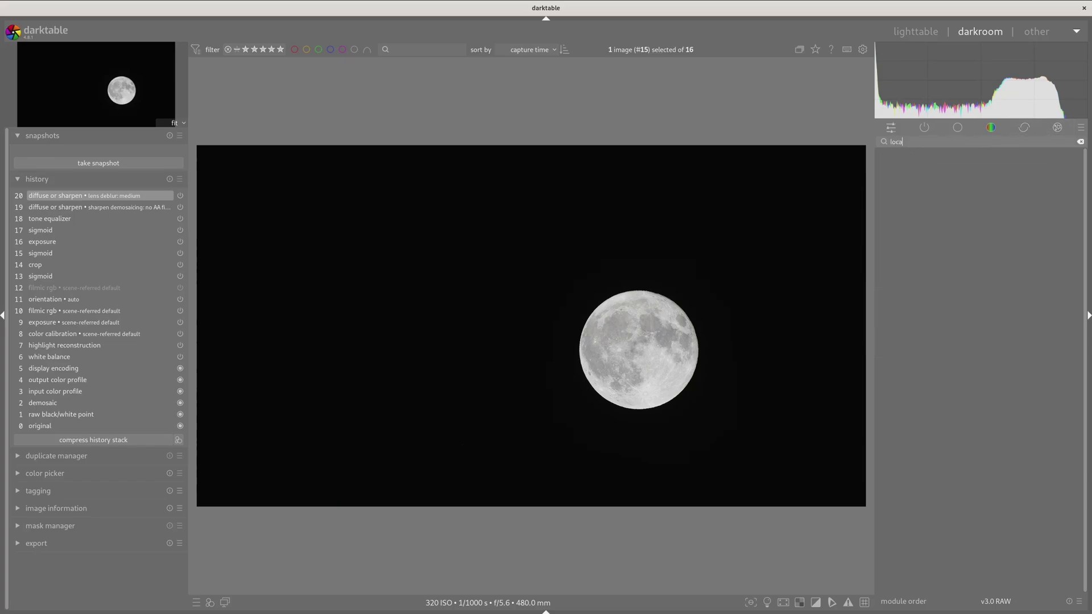
# Enable local contrast with detail 146%, highlights 69% and shadows about 80%.
pyautogui.click(943, 156)
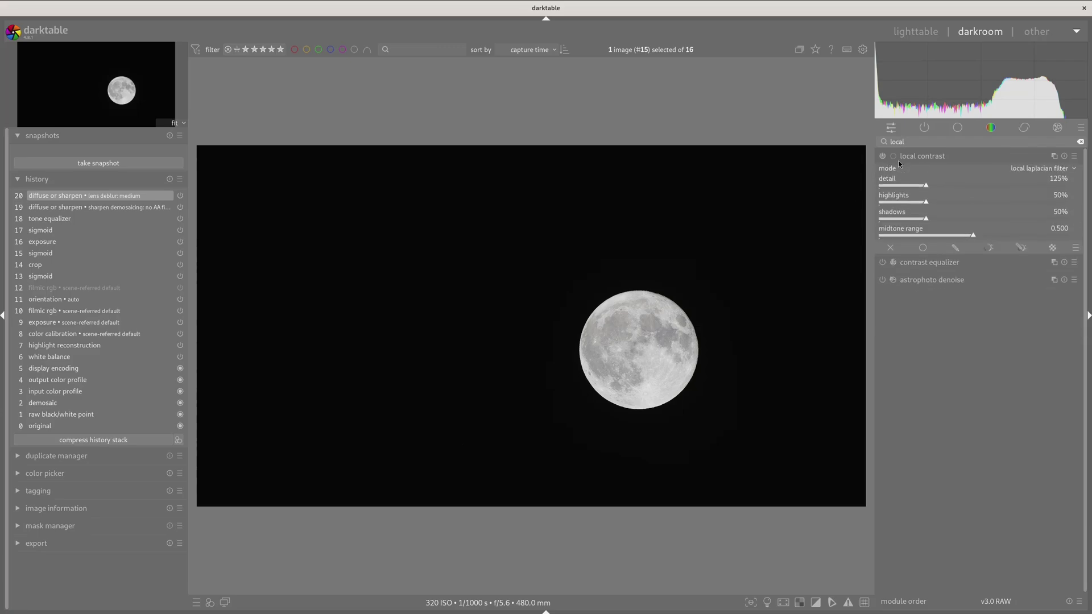
pyautogui.click(883, 157)
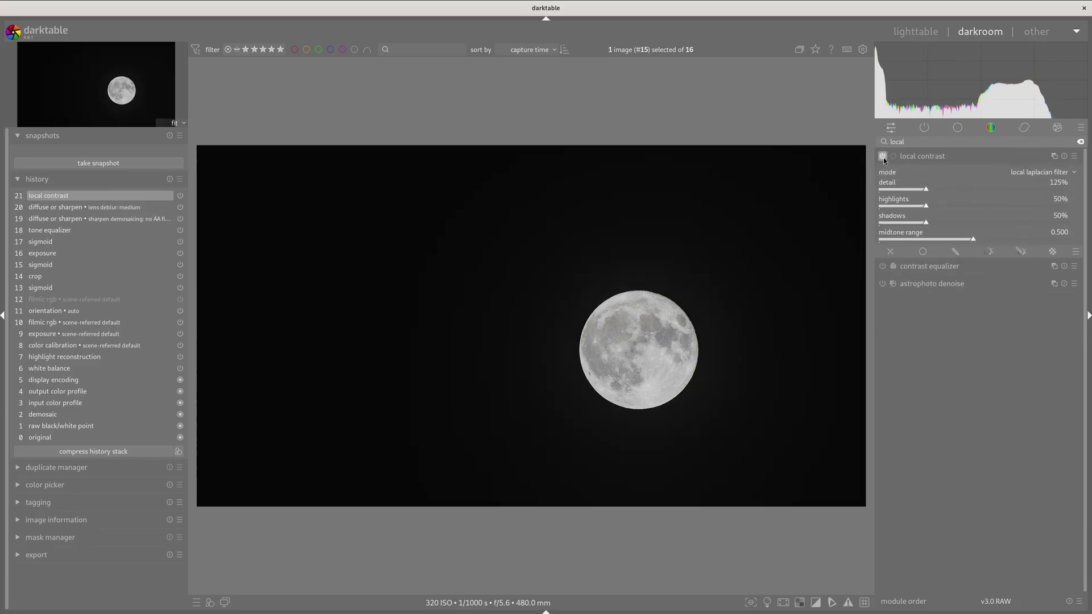
pyautogui.moveTo(926, 191); pyautogui.dragTo(952, 226)
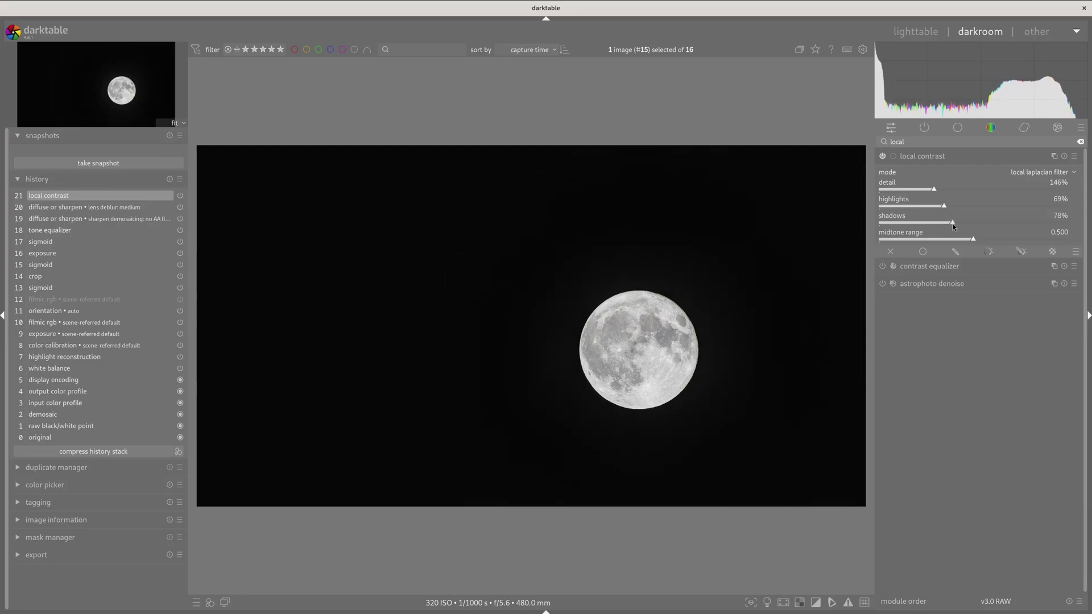
pyautogui.moveTo(953, 224); pyautogui.dragTo(975, 241)
pyautogui.scroll(1, 778, 313)
pyautogui.scroll(2, 513, 367)
pyautogui.scroll(-3, 513, 371)
# Search 'den' and enable denoise (profiled) with the wavelets: chroma only preset.
pyautogui.click(996, 155)
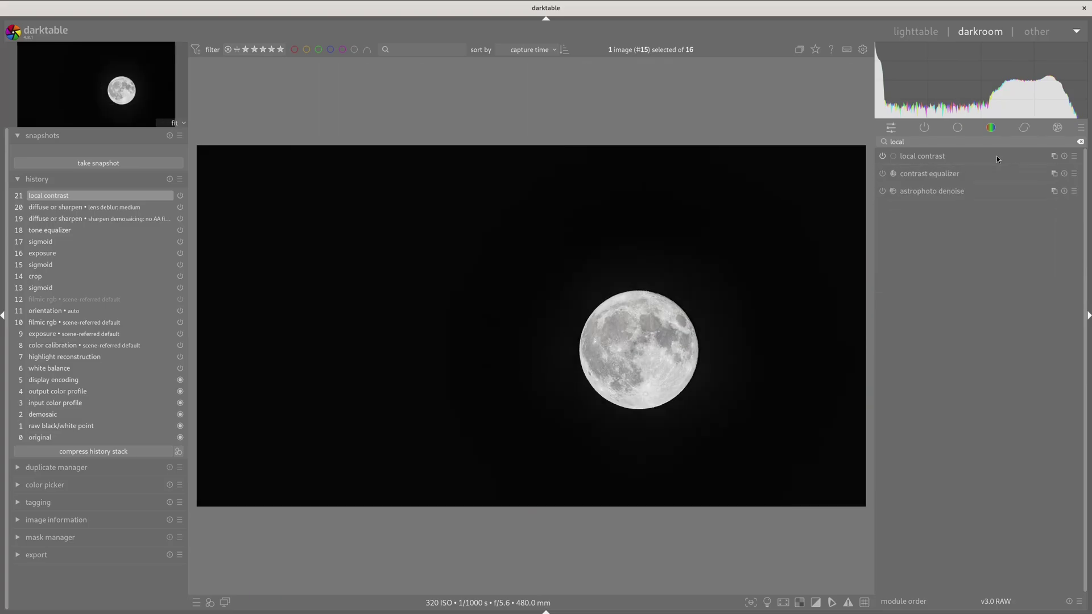
pyautogui.click(985, 142)
pyautogui.write('den')
pyautogui.click(926, 212)
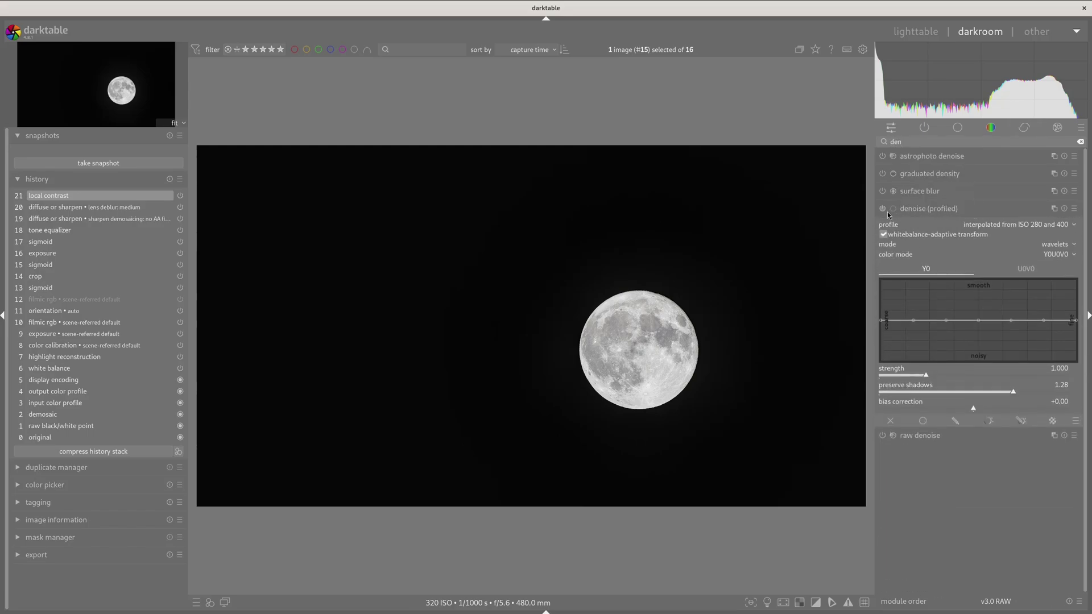
pyautogui.click(883, 210)
pyautogui.click(1073, 209)
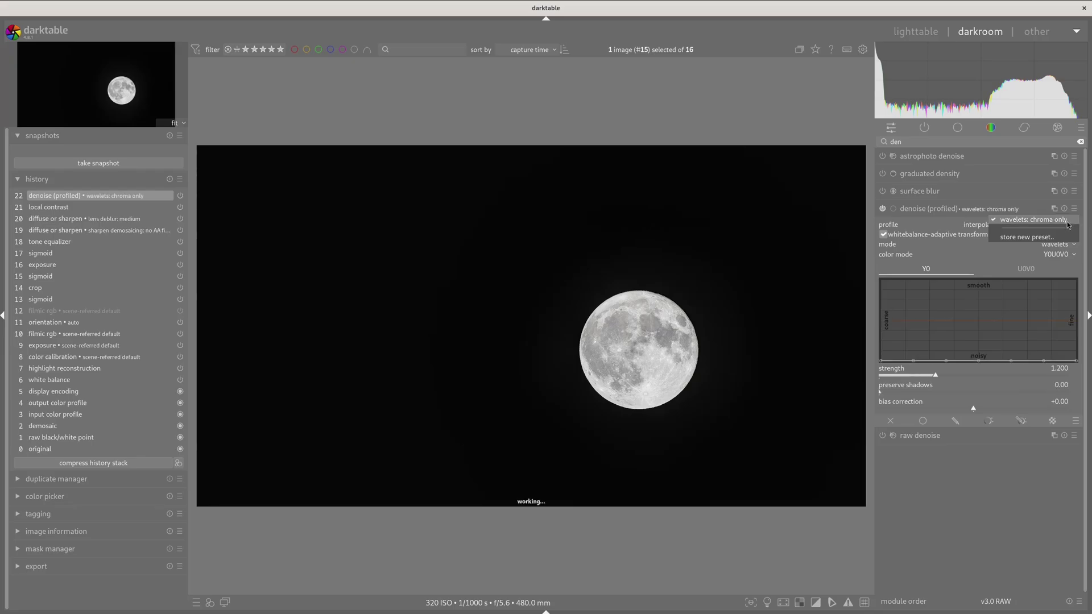
pyautogui.click(1068, 225)
pyautogui.middleClick(661, 326)
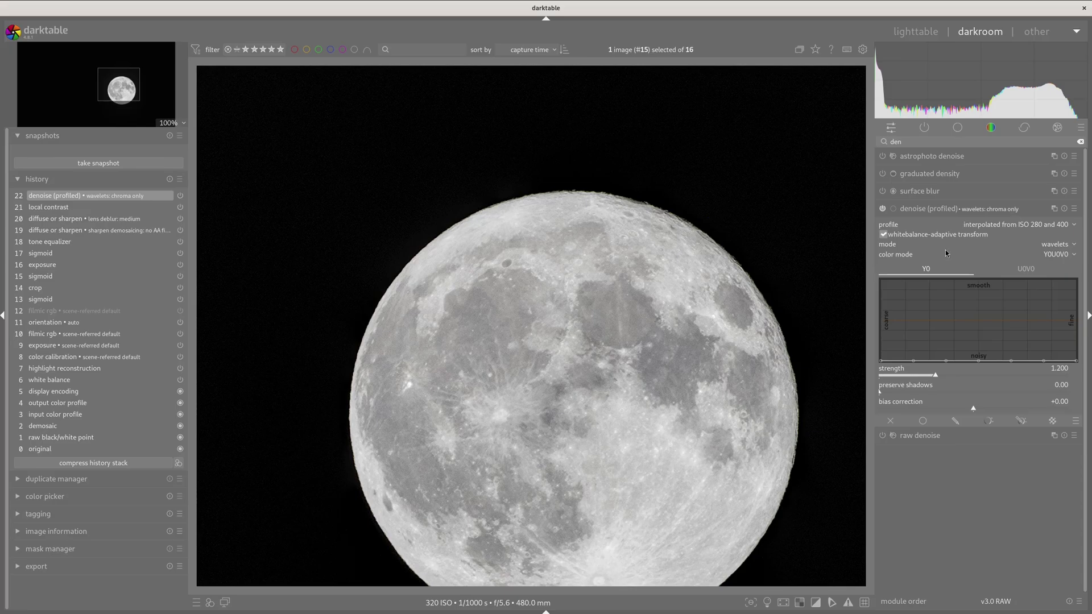
# Add a second denoise (profiled) instance in non-local means auto mode with strength 0.384.
pyautogui.click(1053, 208)
pyautogui.click(1046, 218)
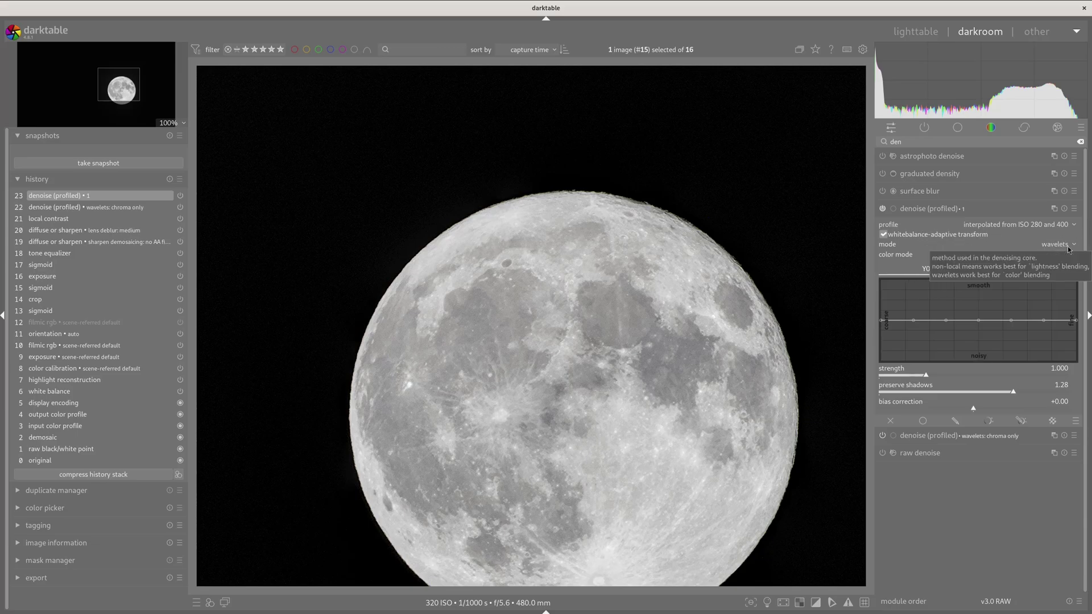
pyautogui.click(1035, 208)
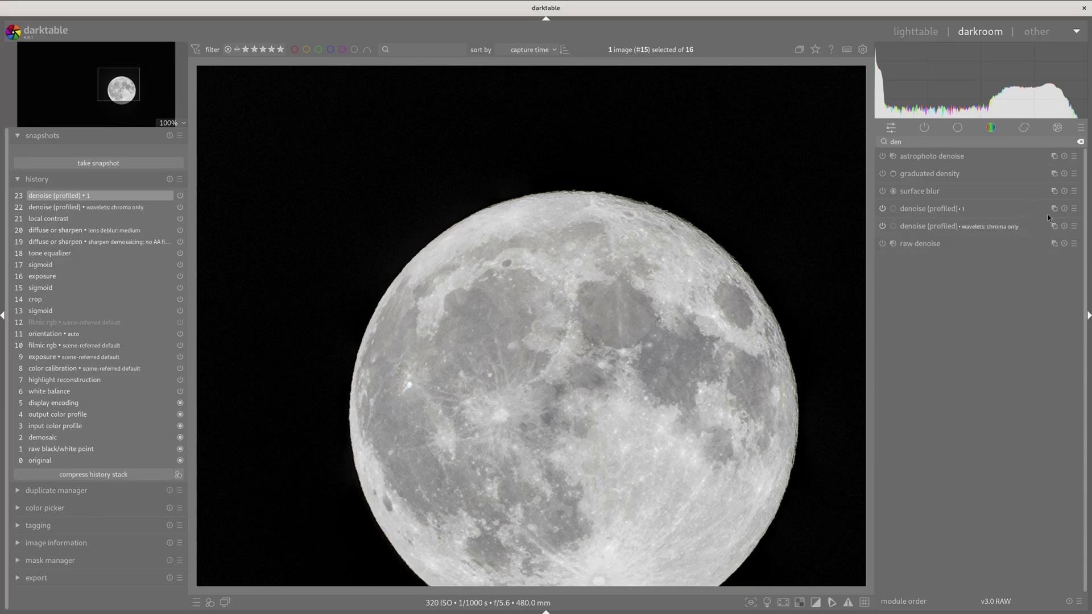
pyautogui.click(1052, 210)
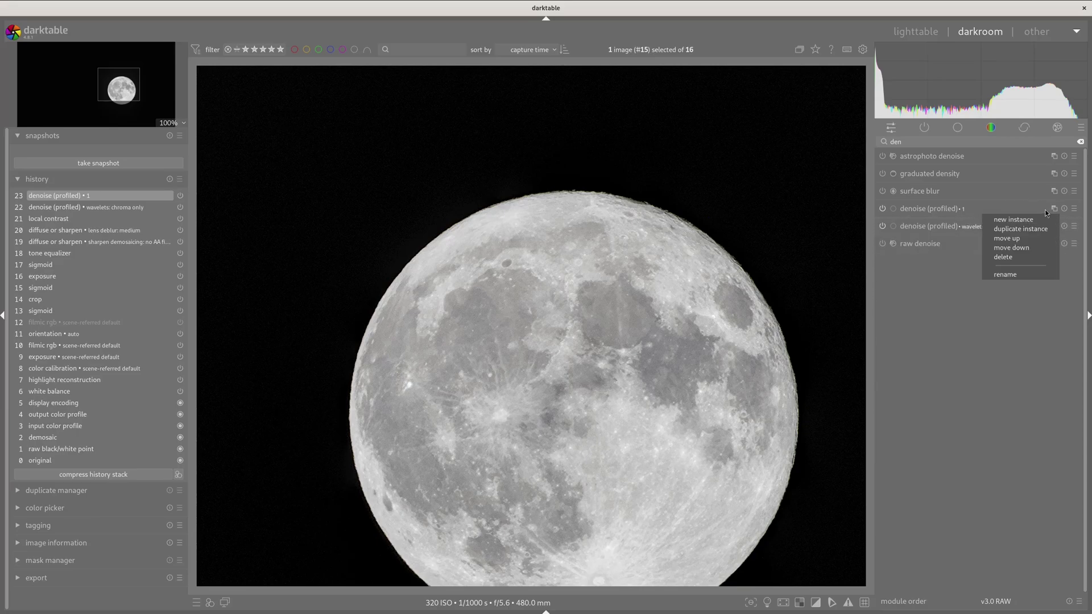
pyautogui.click(1044, 212)
pyautogui.click(1043, 242)
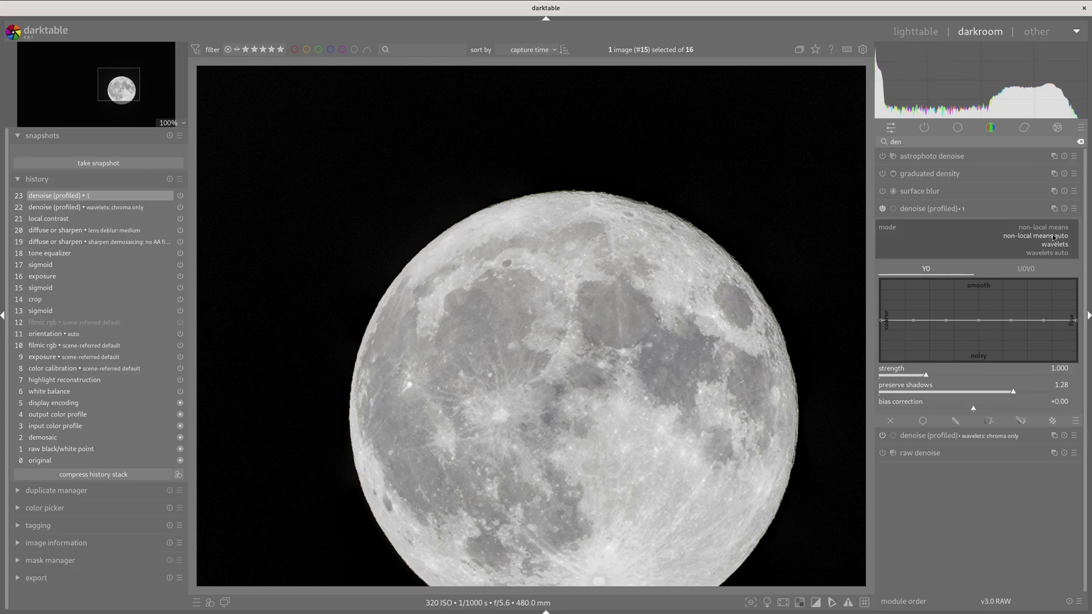
pyautogui.click(1052, 236)
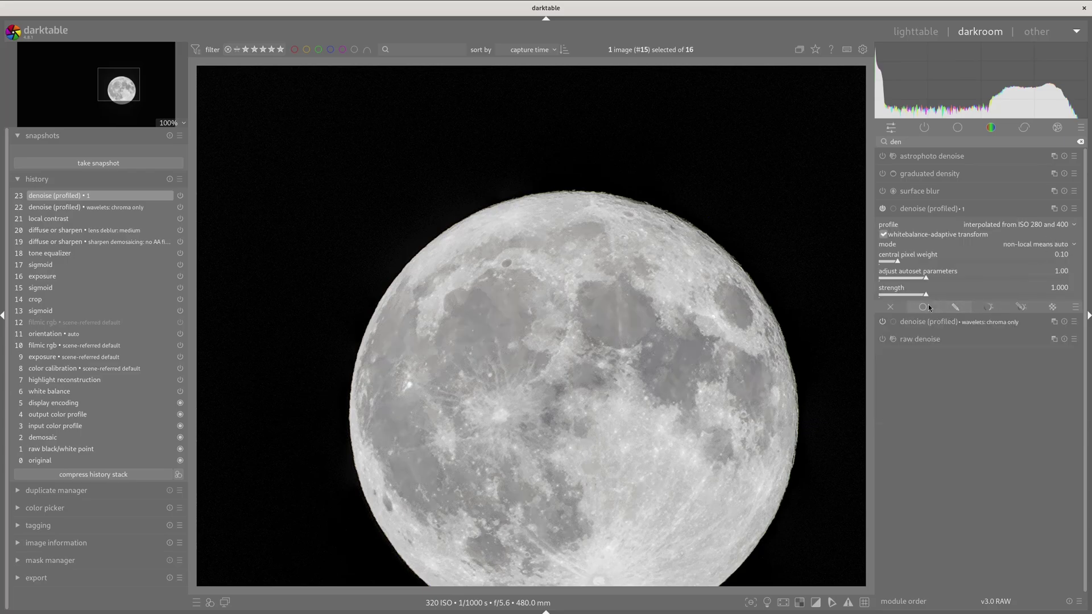
pyautogui.moveTo(925, 304); pyautogui.dragTo(897, 296)
pyautogui.scroll(-2, 726, 171)
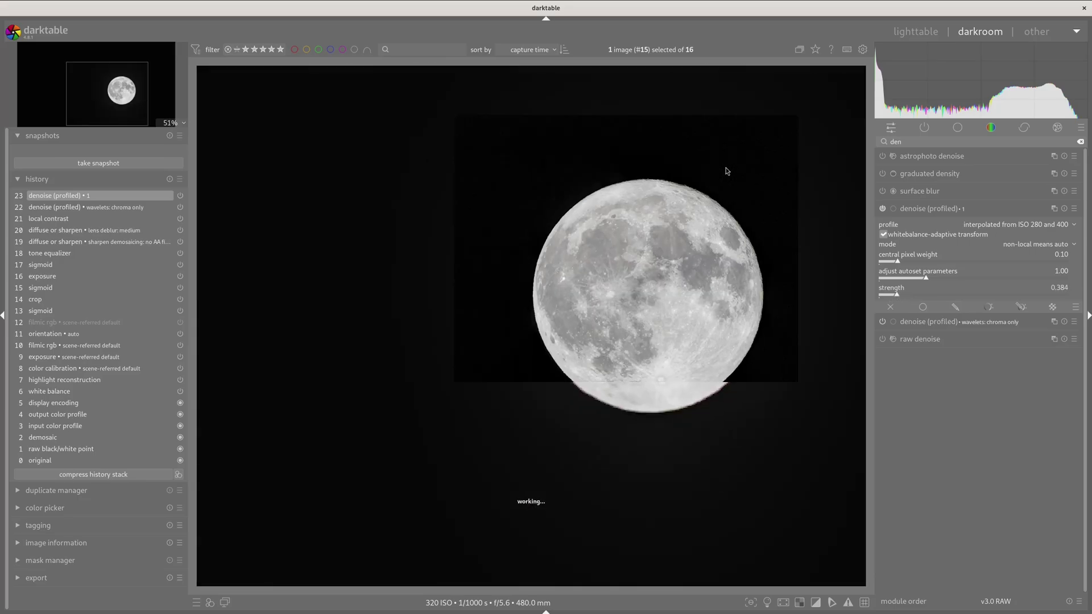
pyautogui.scroll(-1, 726, 170)
pyautogui.click(964, 214)
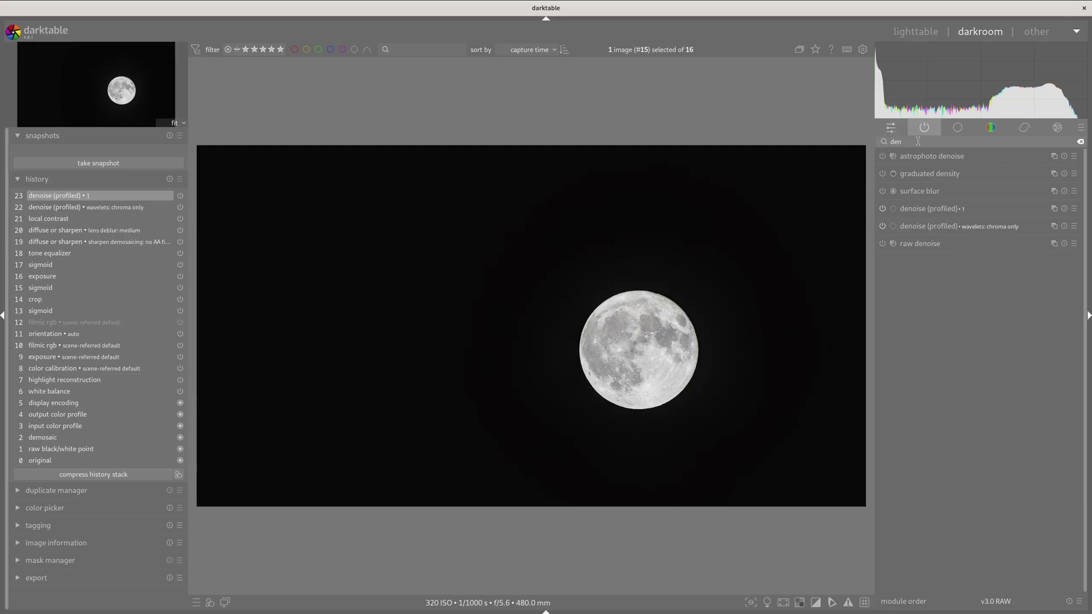
pyautogui.click(977, 135)
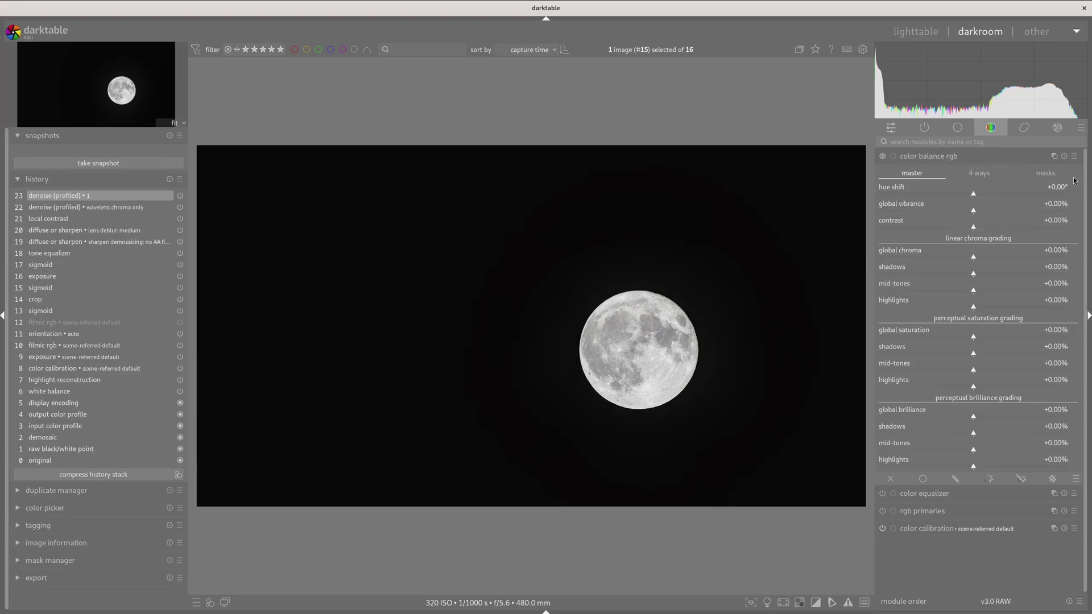
# Apply the basic colorfulness: vibrant colors preset in color balance rgb.
pyautogui.click(991, 156)
pyautogui.click(990, 156)
pyautogui.click(990, 156)
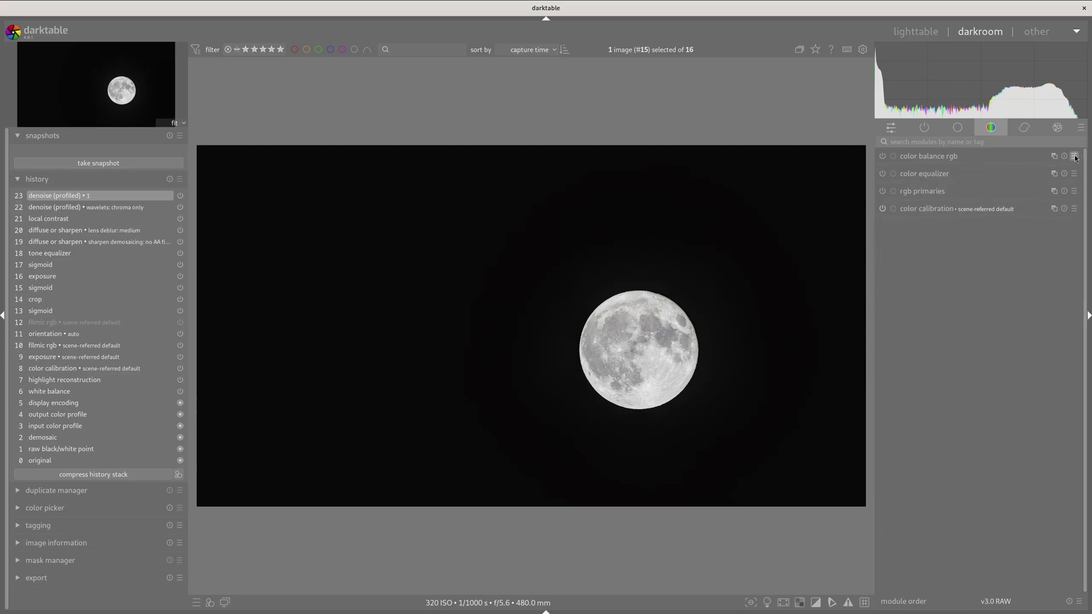
pyautogui.click(1074, 157)
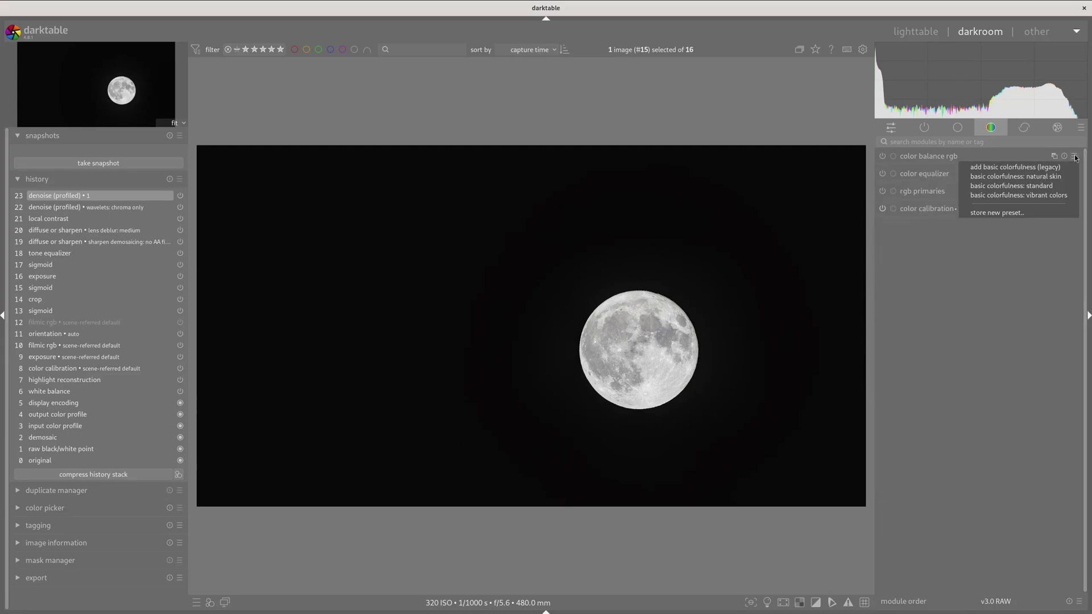
pyautogui.click(1068, 195)
pyautogui.click(988, 159)
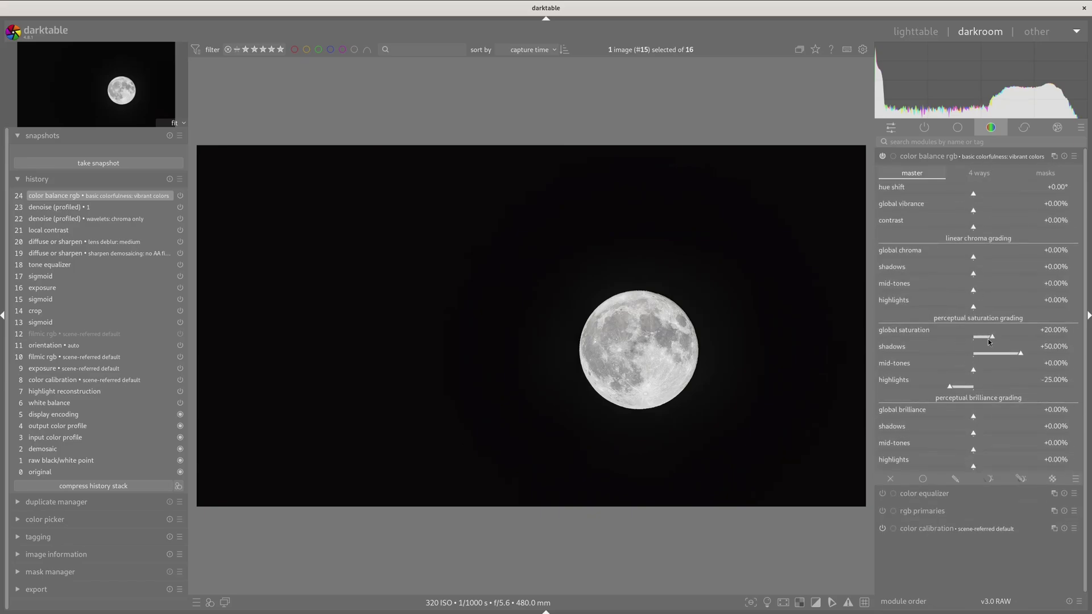
# Set saturation to global +97.45%, shadows +100%, mid-tones +88.91%, highlights -12.67%.
pyautogui.moveTo(989, 341); pyautogui.dragTo(1058, 337)
pyautogui.click(1043, 349)
pyautogui.click(1007, 370)
pyautogui.moveTo(960, 384); pyautogui.dragTo(992, 388)
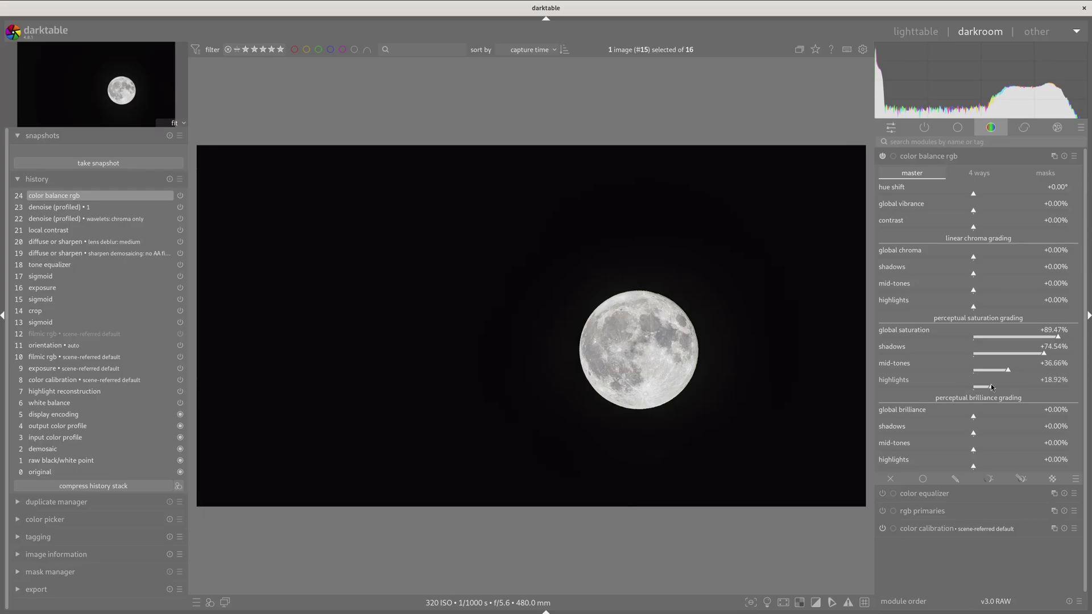
pyautogui.moveTo(977, 213); pyautogui.dragTo(1051, 219)
pyautogui.moveTo(1011, 373)
pyautogui.mouseDown()
pyautogui.moveTo(1022, 373)
pyautogui.moveTo(961, 388)
pyautogui.mouseUp()
pyautogui.moveTo(1021, 370)
pyautogui.mouseDown()
pyautogui.moveTo(1058, 369)
pyautogui.moveTo(1065, 349)
pyautogui.mouseUp()
pyautogui.click(1066, 337)
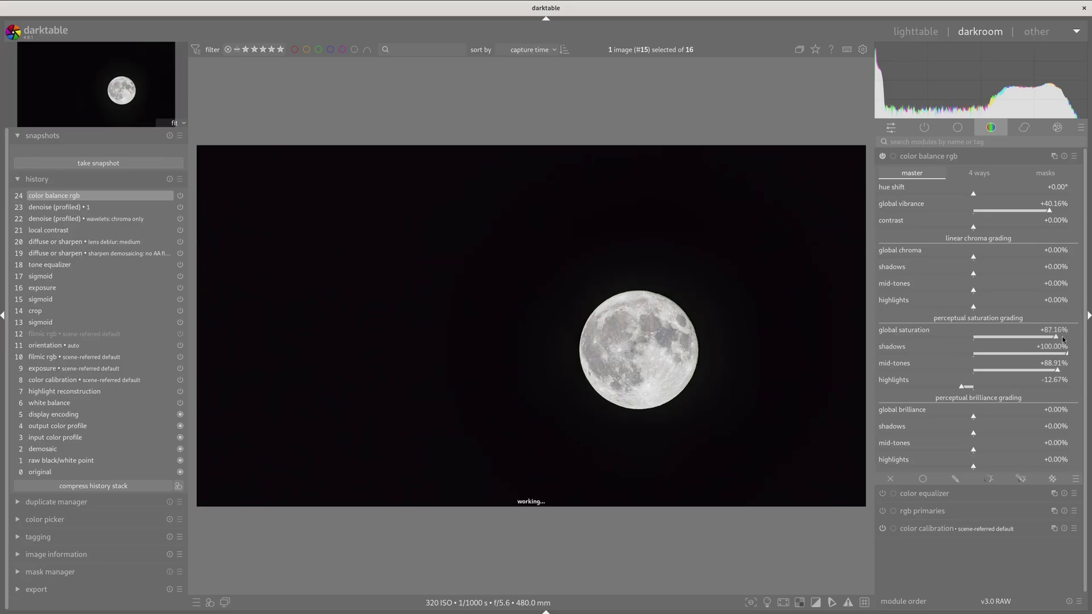
# Compare against the pre-boost edit and set global vibrance to +50.00%.
pyautogui.click(85, 208)
pyautogui.click(94, 196)
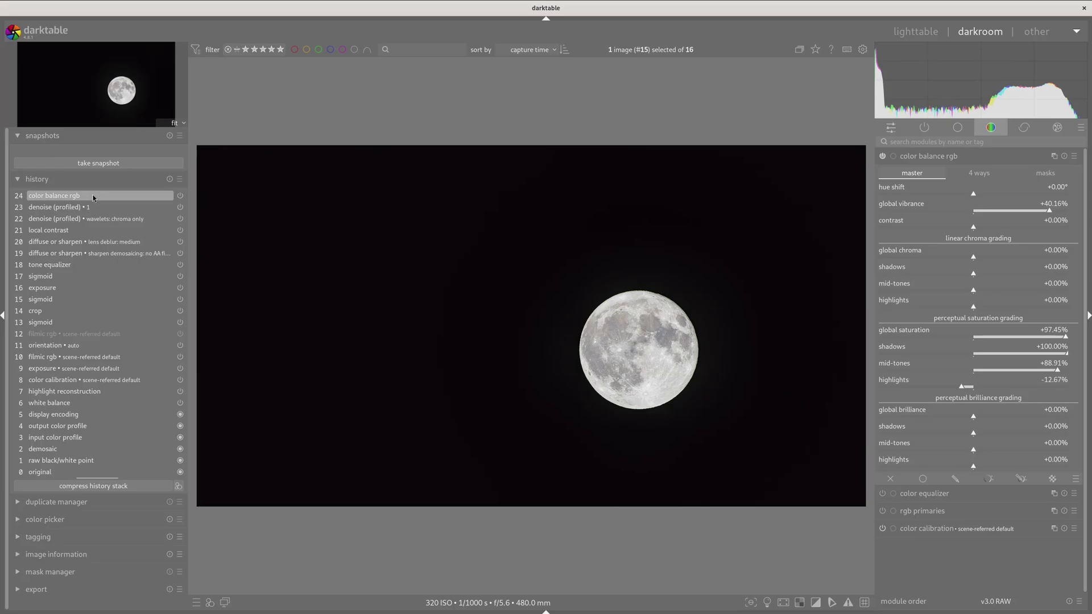
pyautogui.click(1067, 211)
pyautogui.click(1068, 215)
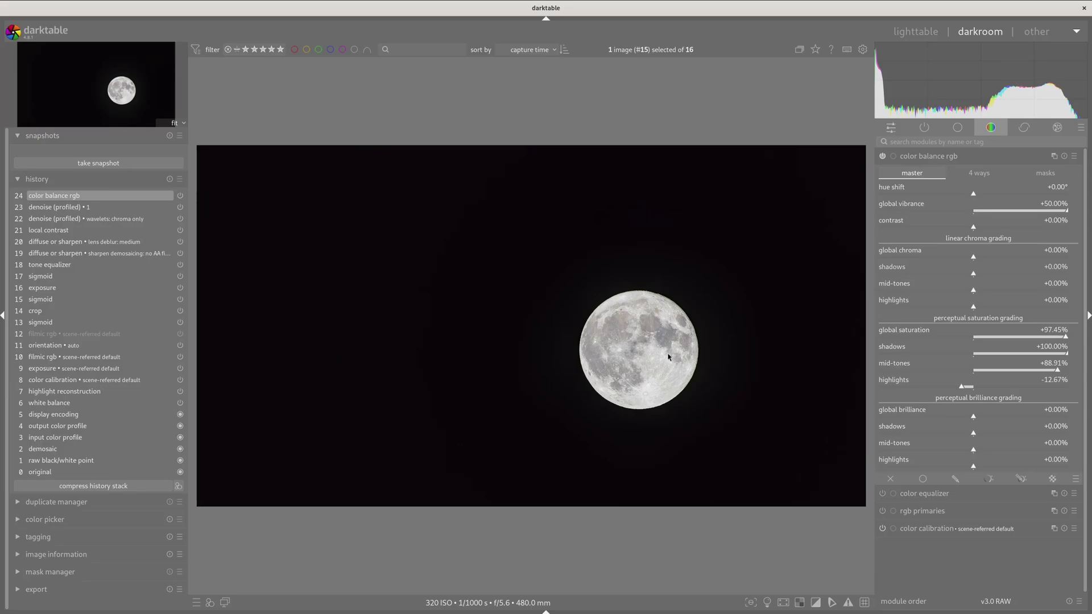
pyautogui.middleClick(660, 312)
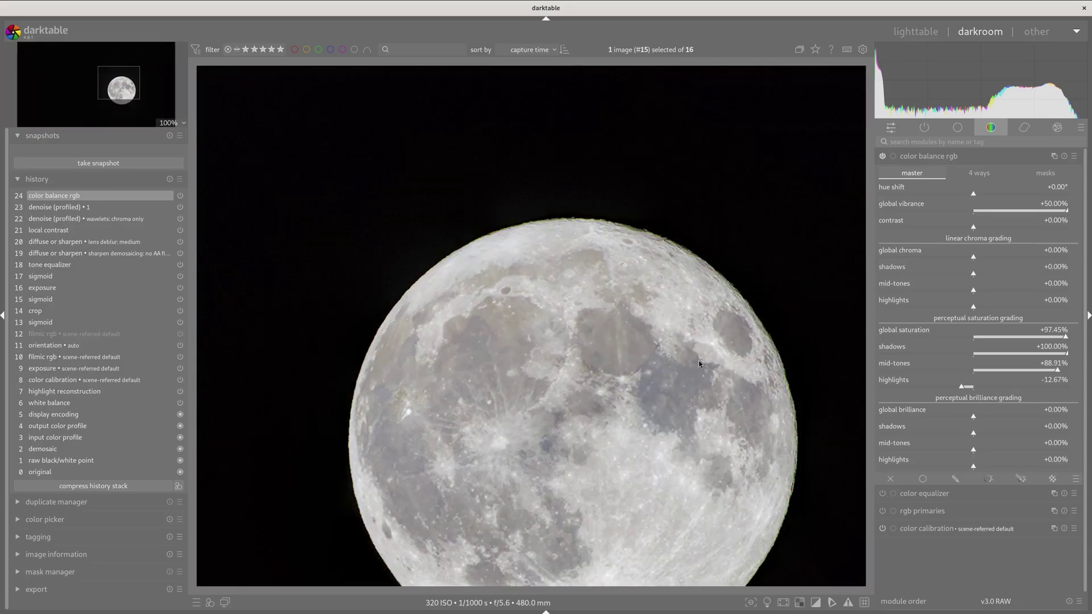
pyautogui.middleClick(682, 390)
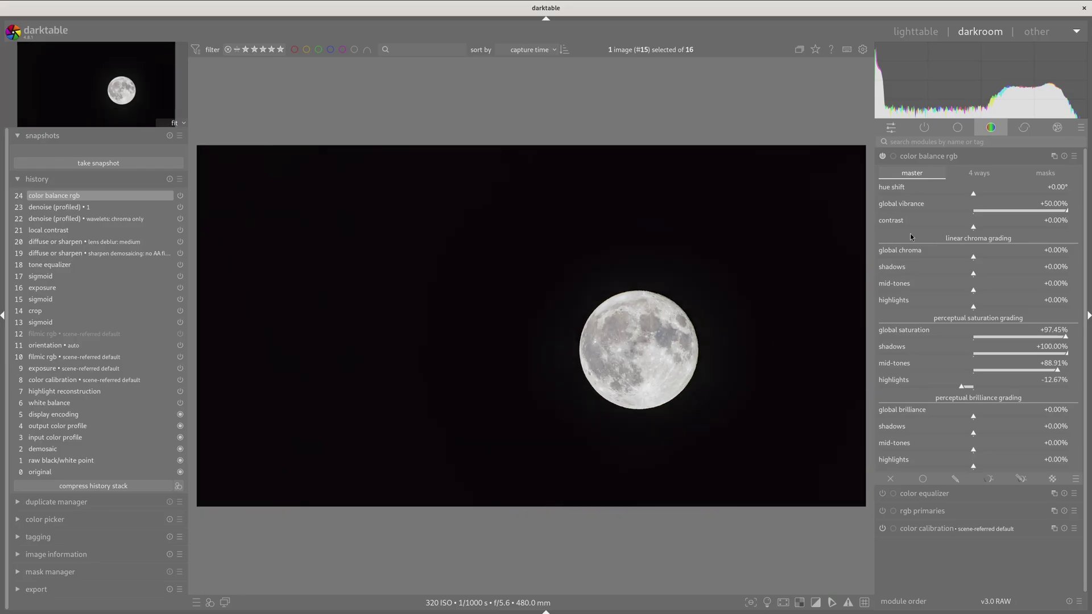
# Add a second color balance rgb instance with raised global saturation.
pyautogui.click(990, 157)
pyautogui.click(1052, 156)
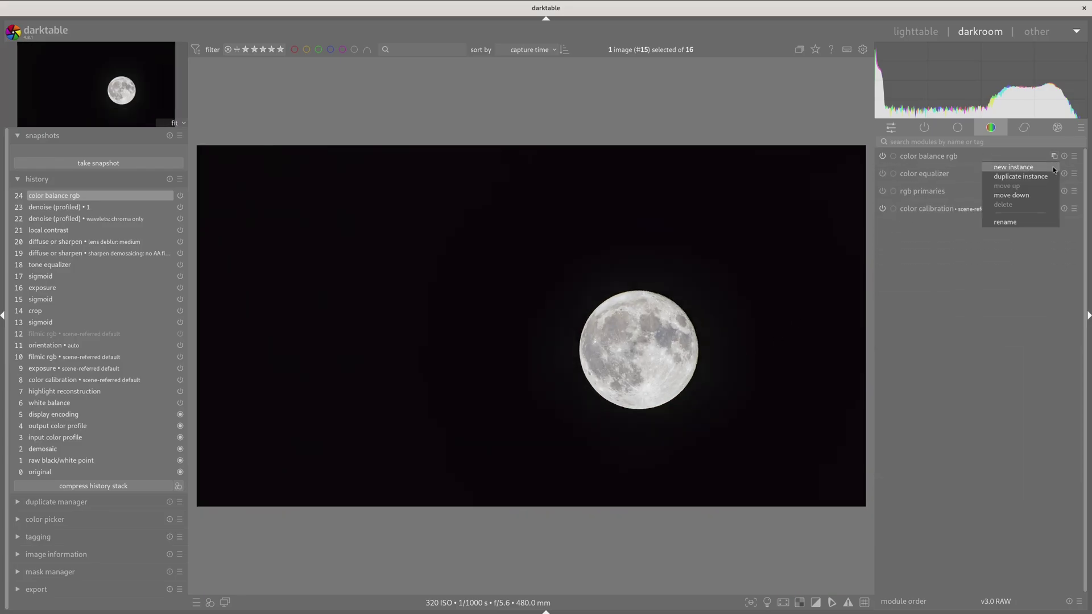
pyautogui.click(1052, 166)
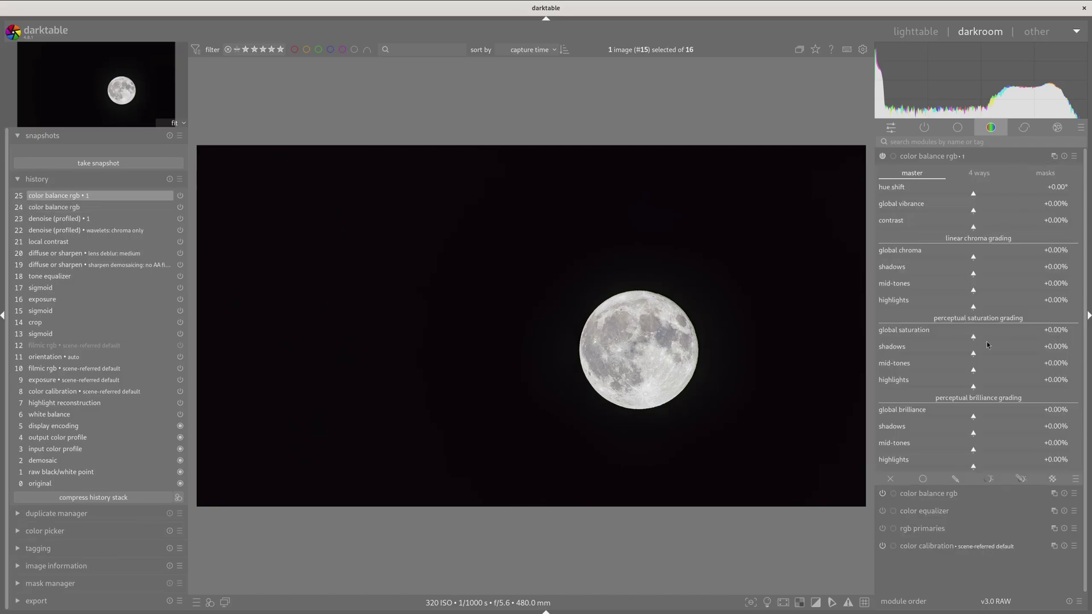
pyautogui.moveTo(976, 337); pyautogui.dragTo(1078, 345)
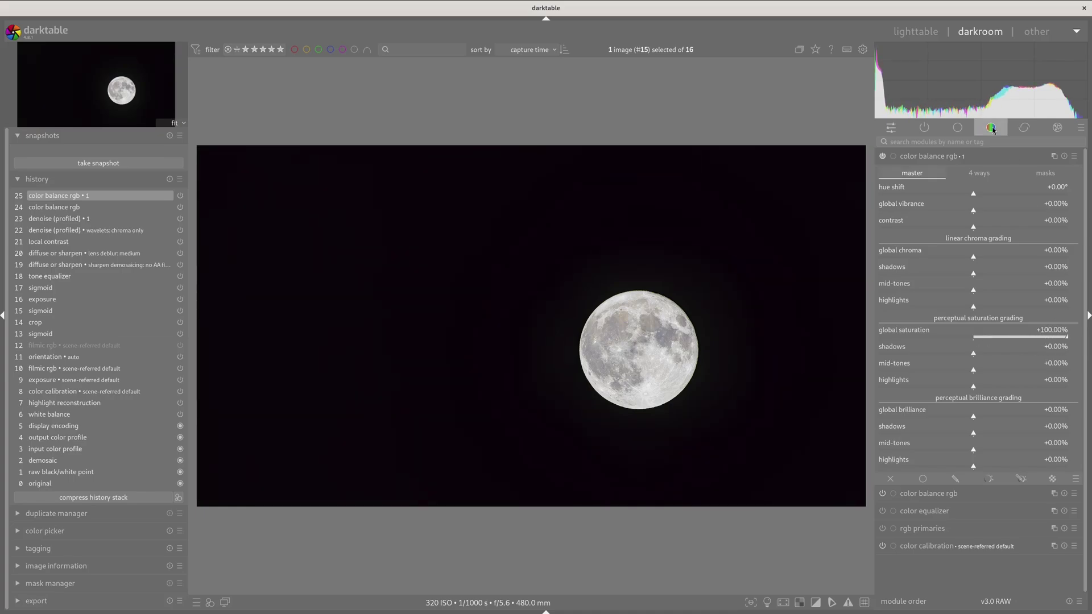
pyautogui.click(991, 155)
# Reset the first color balance rgb instance, then set saturation +100% and vibrance +50%.
pyautogui.click(984, 174)
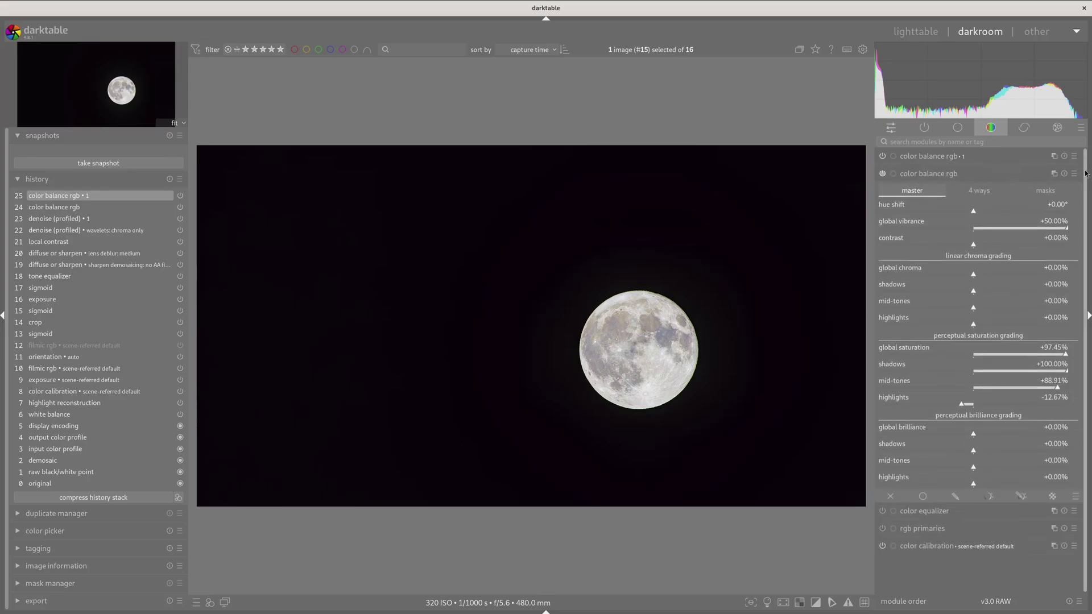
pyautogui.click(1065, 174)
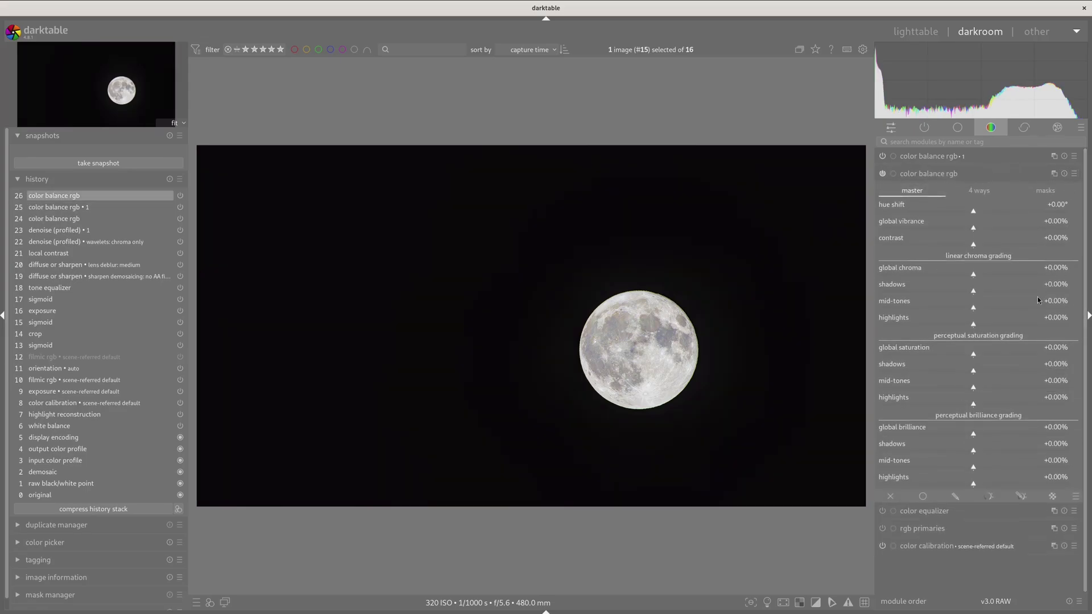
pyautogui.moveTo(981, 358); pyautogui.dragTo(1084, 355)
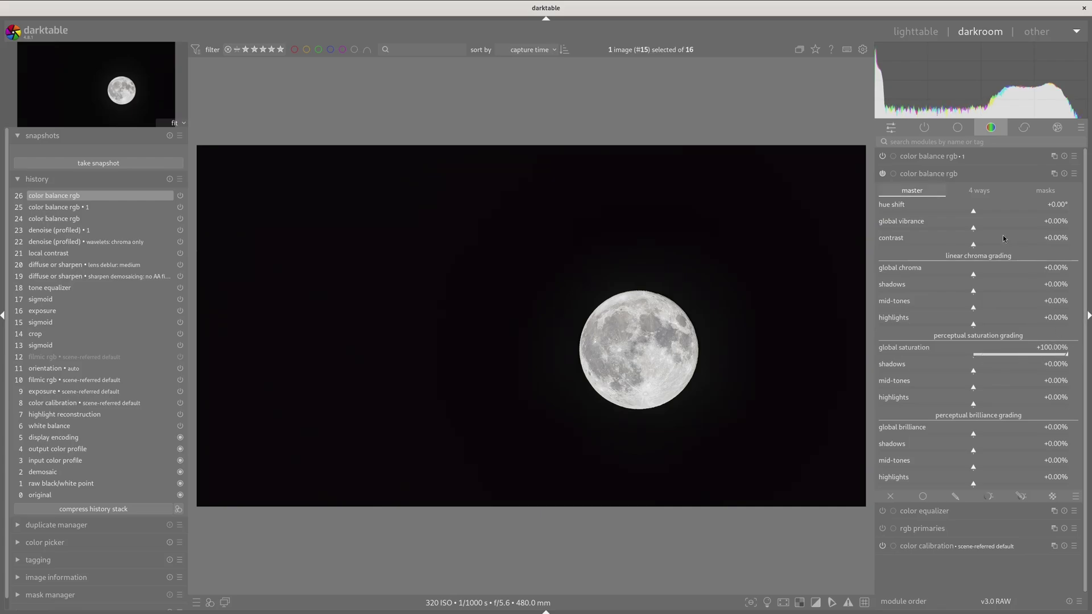
pyautogui.moveTo(984, 226); pyautogui.dragTo(1081, 234)
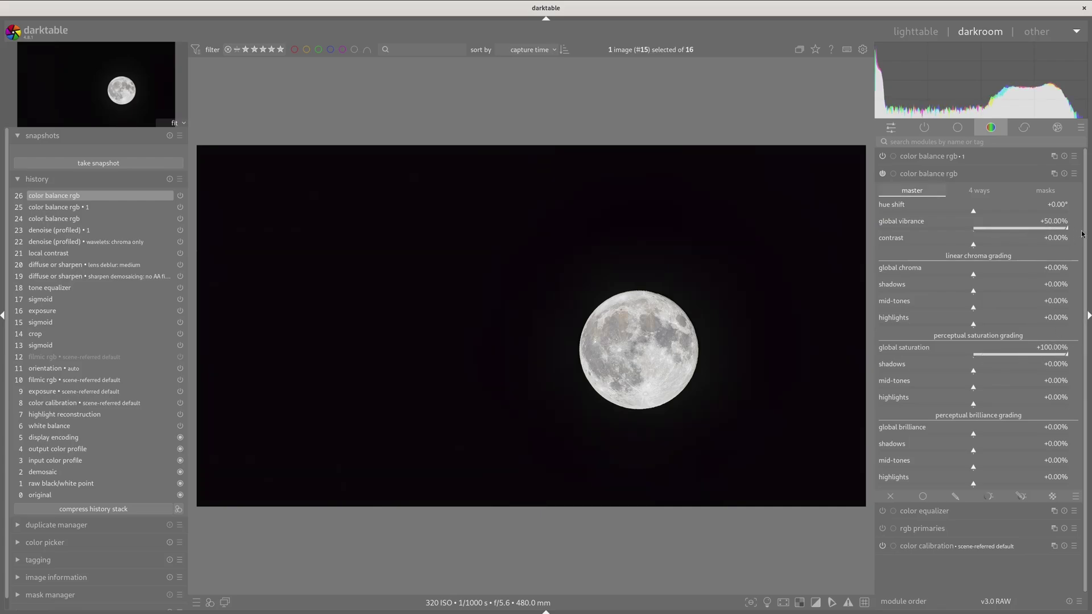
# Tune the second instance to vibrance +10.77% and global saturation about +86%.
pyautogui.click(1014, 154)
pyautogui.moveTo(997, 200)
pyautogui.mouseDown()
pyautogui.moveTo(1031, 215)
pyautogui.moveTo(1004, 216)
pyautogui.mouseUp()
pyautogui.click(993, 210)
pyautogui.click(1042, 329)
pyautogui.click(1055, 329)
pyautogui.click(991, 159)
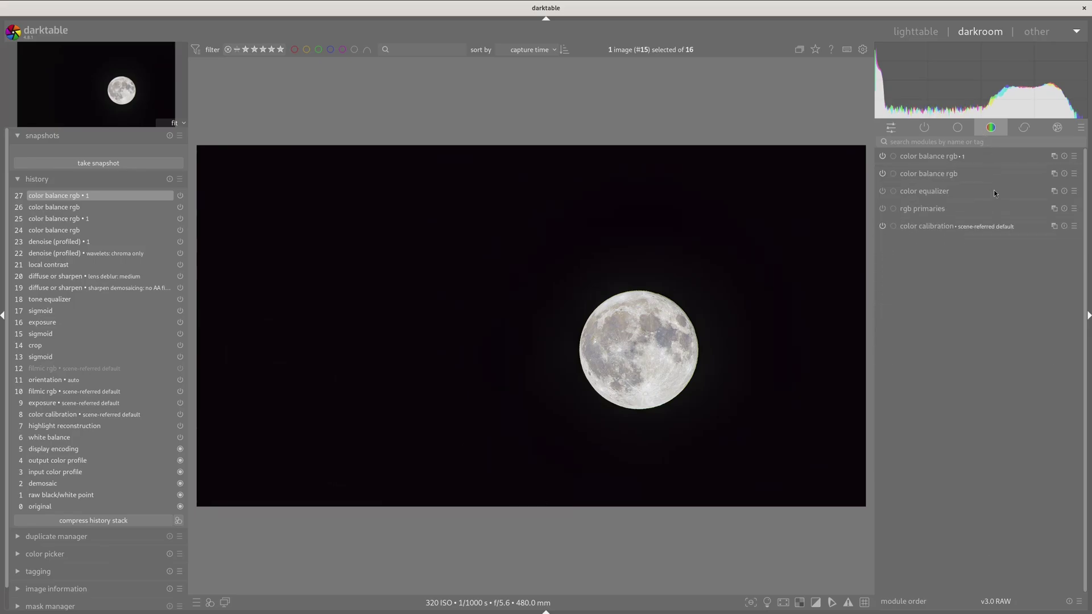
# Sample the illuminant from the moon, then try a slightly warmed D (daylight) illuminant.
pyautogui.click(938, 227)
pyautogui.click(1073, 267)
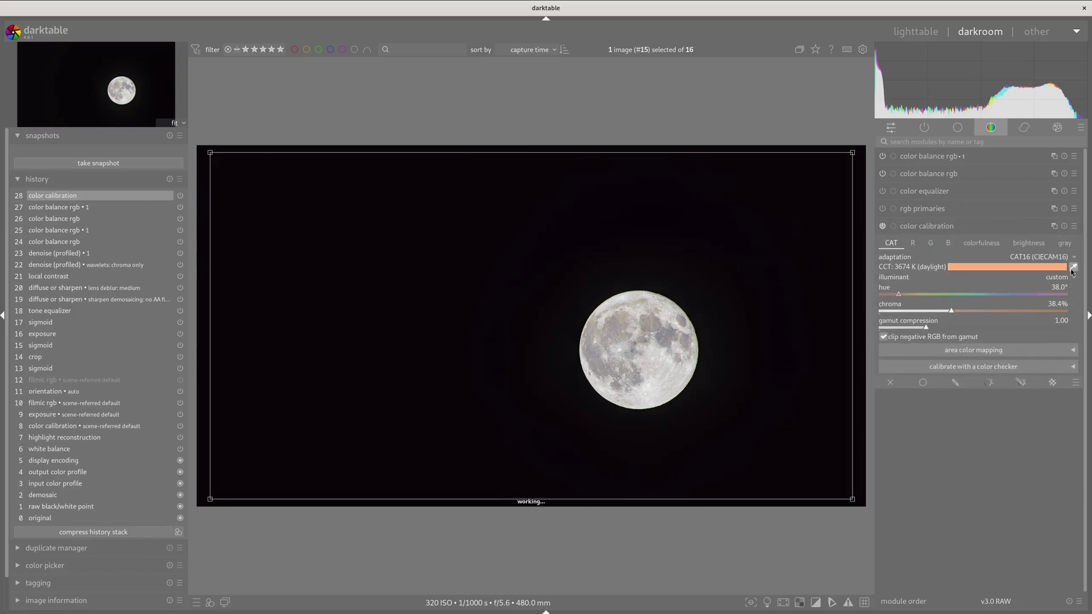
pyautogui.moveTo(633, 375); pyautogui.dragTo(655, 398)
pyautogui.moveTo(605, 333); pyautogui.dragTo(661, 381)
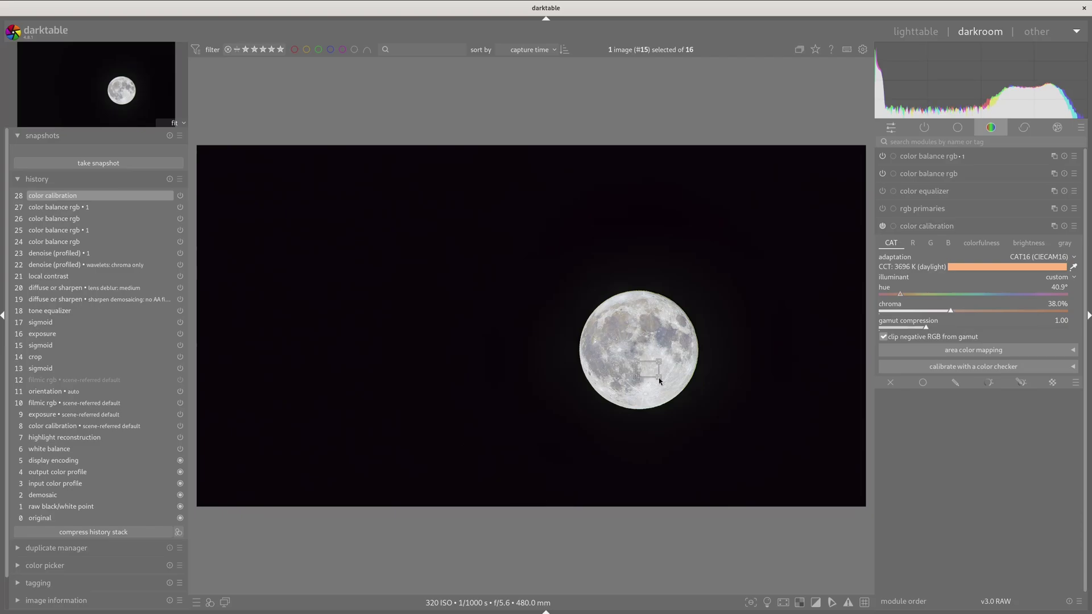
pyautogui.click(1056, 278)
pyautogui.click(1060, 244)
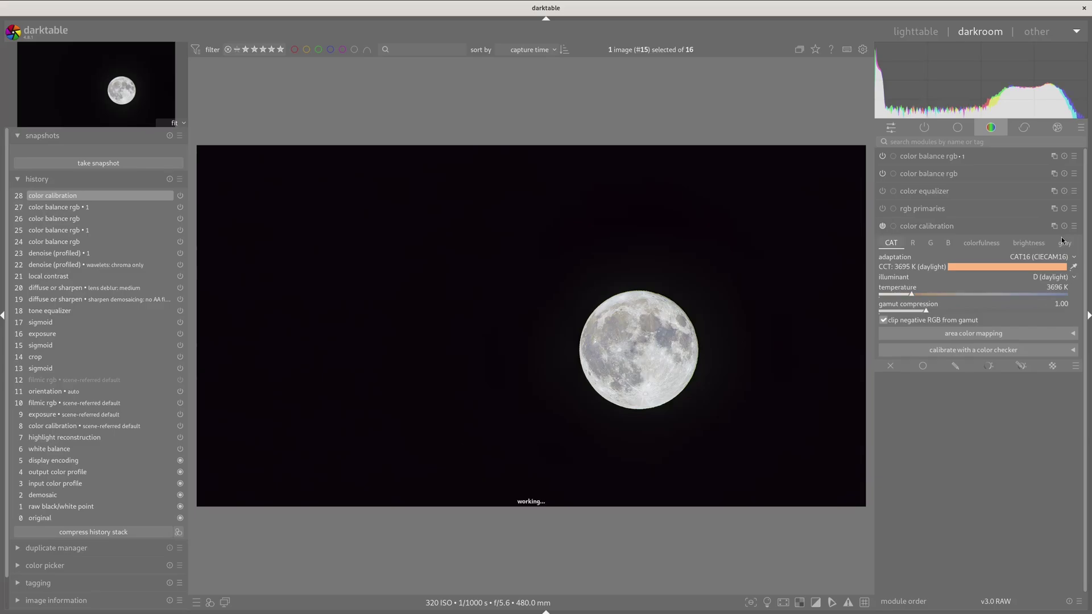
pyautogui.moveTo(920, 296); pyautogui.dragTo(942, 291)
pyautogui.scroll(-3, 942, 291)
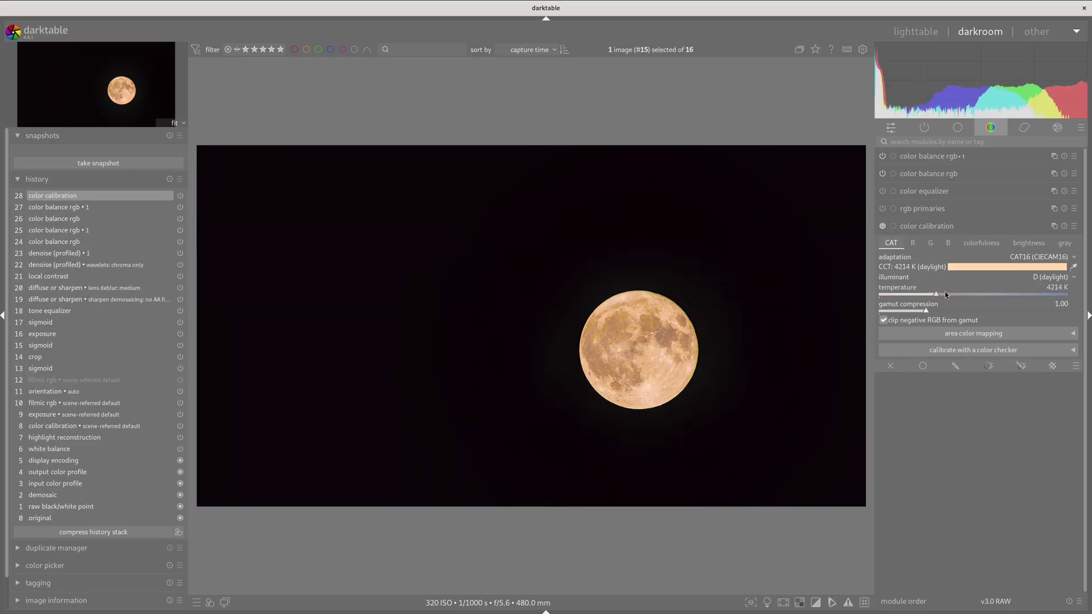
# Re-sample the illuminant from the moon for a custom ~41° hue, 37% chroma illuminant.
pyautogui.click(1041, 277)
pyautogui.click(1036, 265)
pyautogui.click(1072, 267)
pyautogui.moveTo(652, 358); pyautogui.dragTo(668, 389)
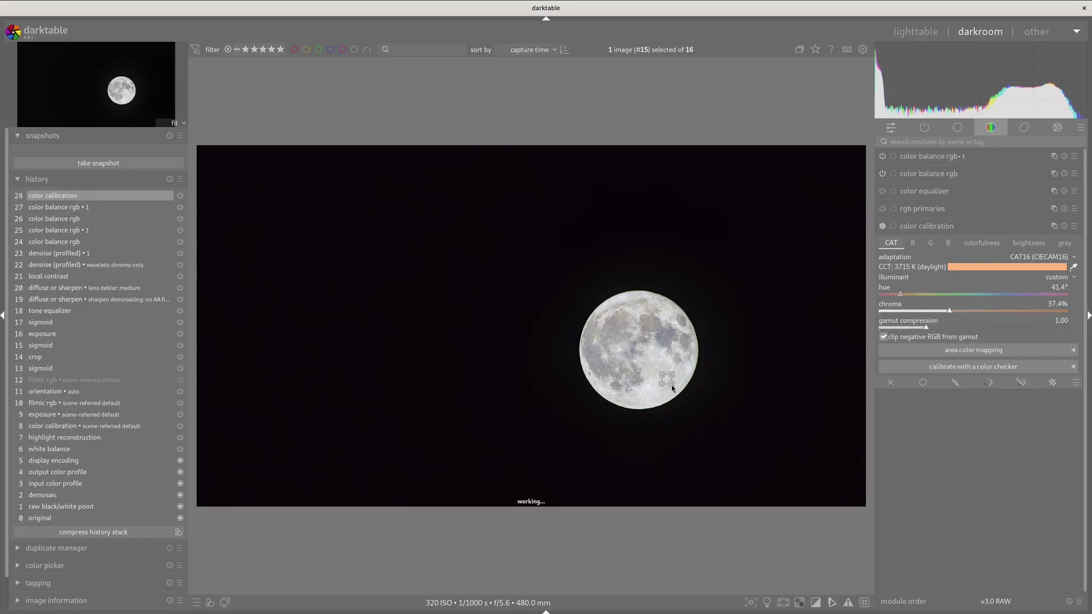
pyautogui.click(948, 228)
pyautogui.scroll(3, 616, 314)
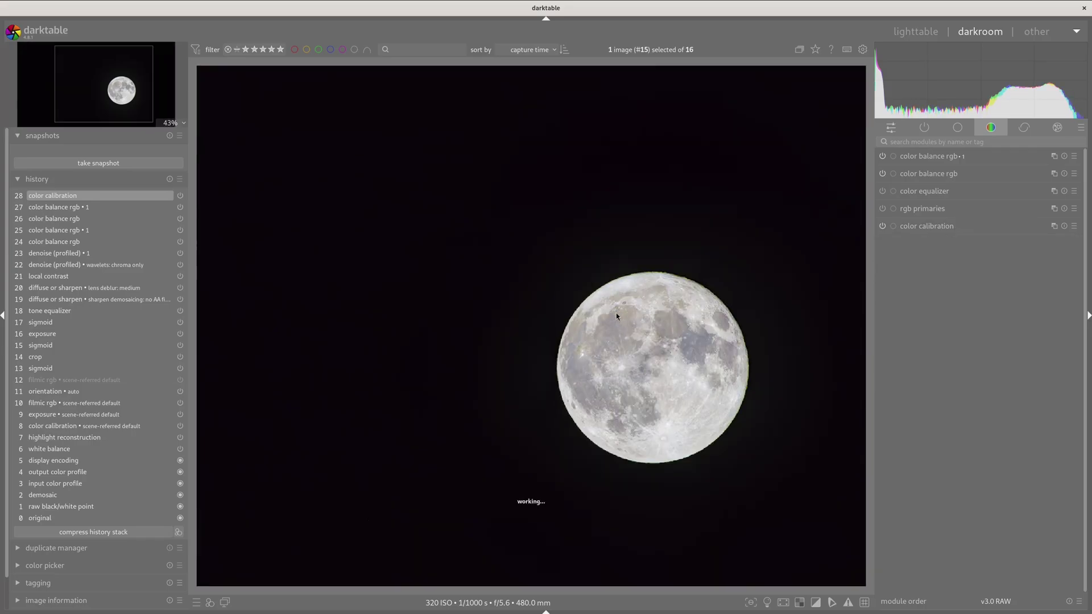
pyautogui.scroll(4, 617, 316)
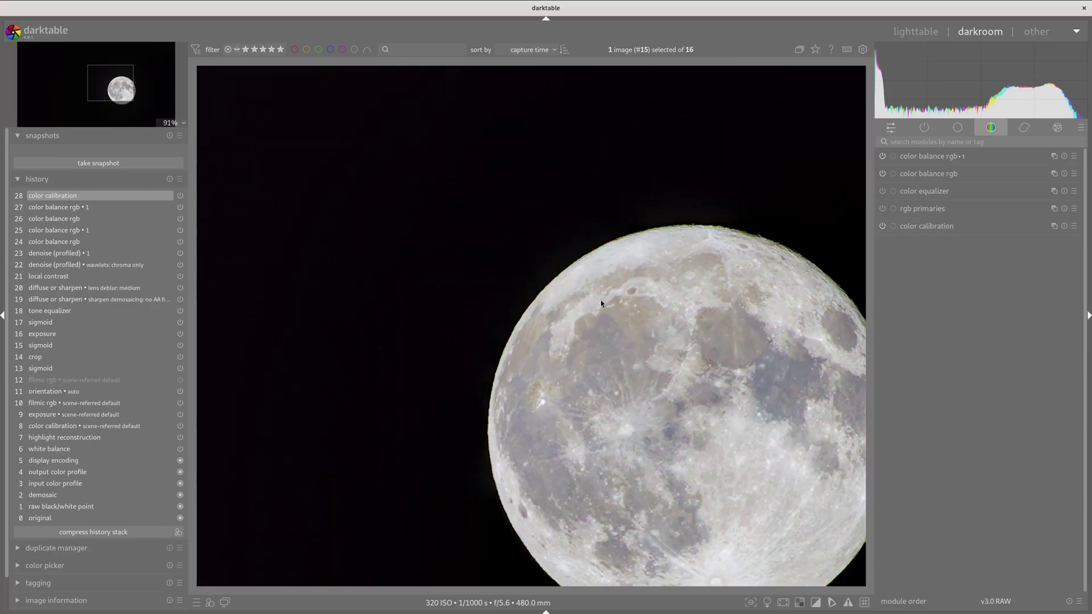
pyautogui.scroll(1, 713, 300)
pyautogui.moveTo(713, 300); pyautogui.dragTo(507, 148)
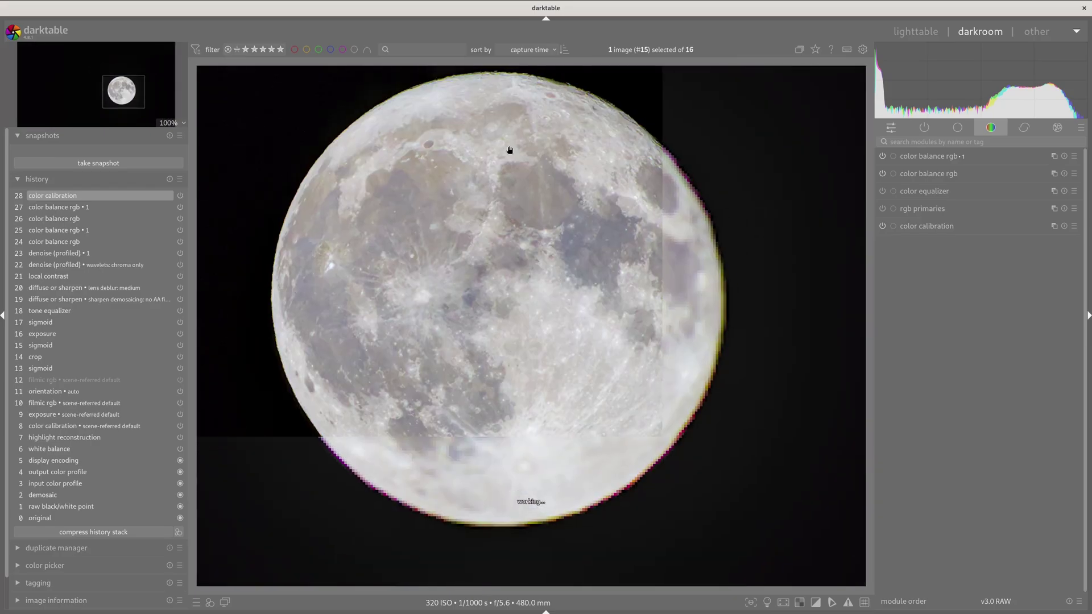
pyautogui.scroll(-4, 529, 171)
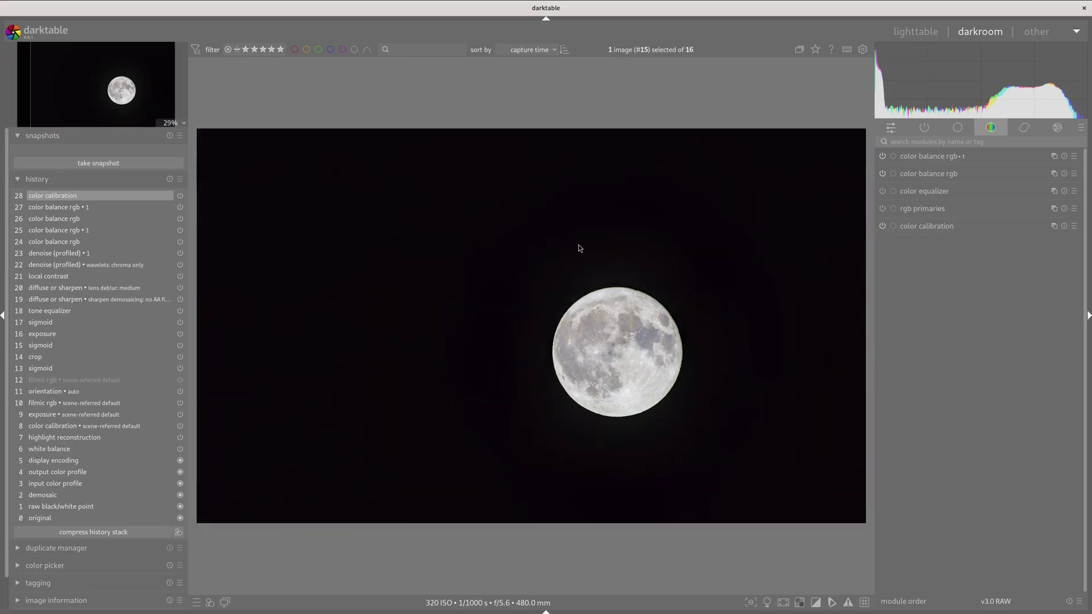
# Find 'chrom', enable chromatic aberrations and set its radius to 12.80.
pyautogui.click(924, 128)
pyautogui.click(944, 142)
pyautogui.write('chrom')
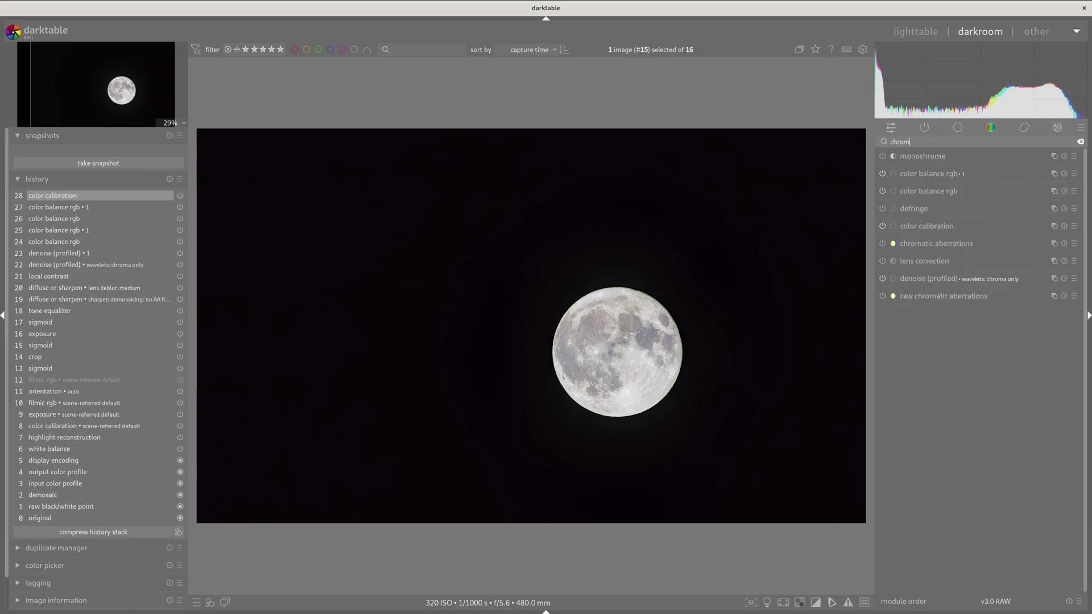
pyautogui.click(913, 242)
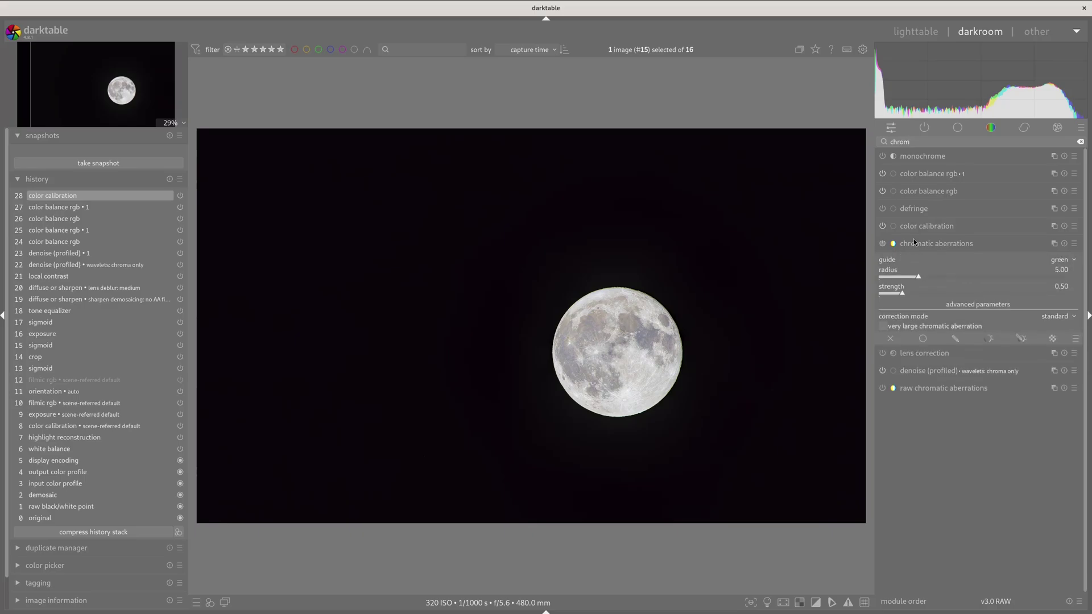
pyautogui.click(882, 243)
pyautogui.scroll(5, 689, 305)
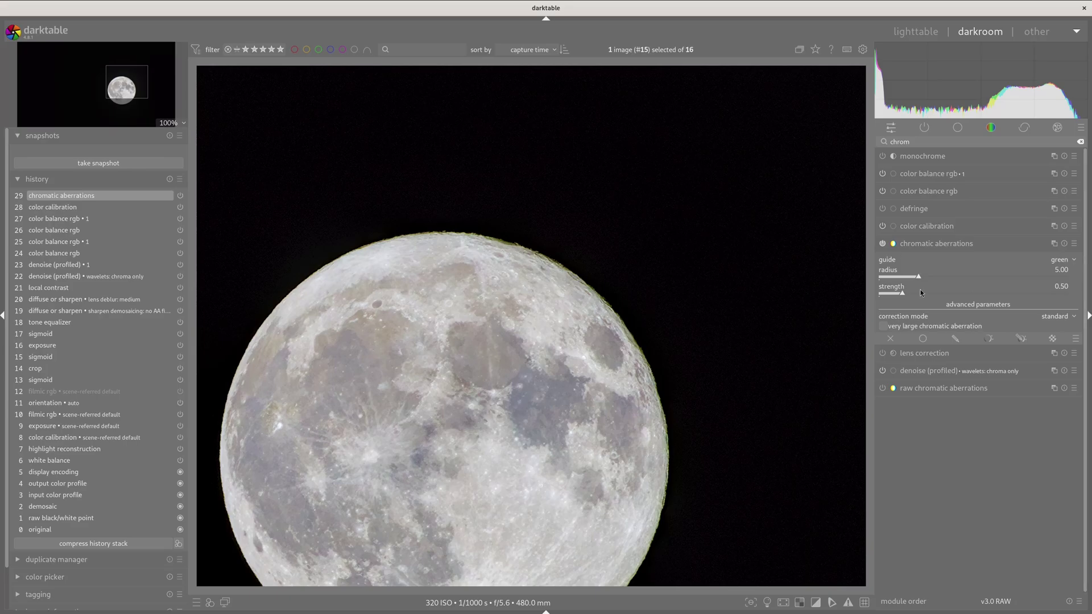
pyautogui.moveTo(928, 275); pyautogui.dragTo(1024, 278)
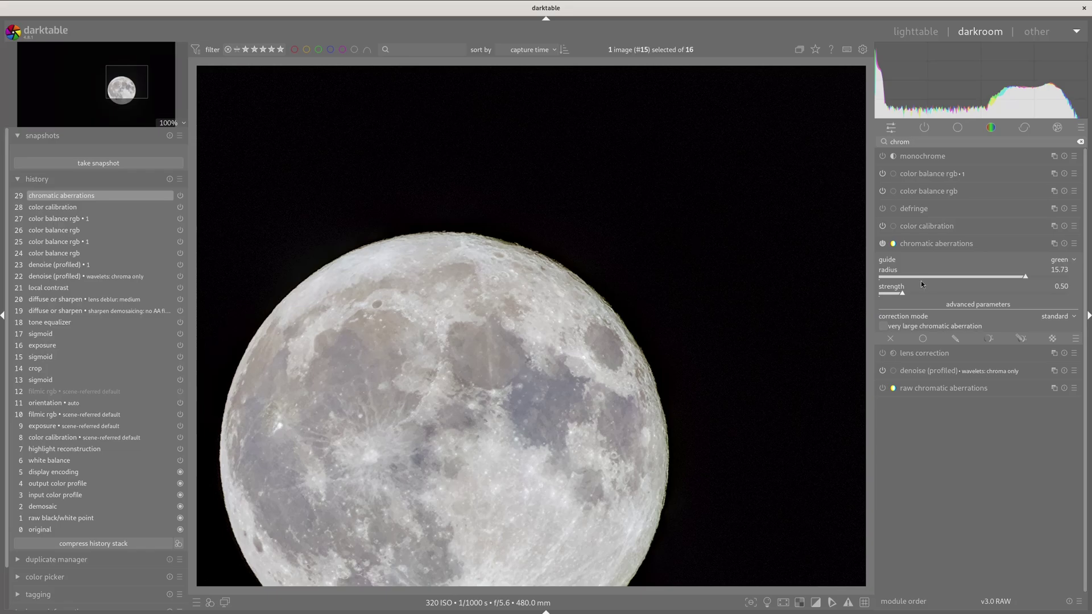
pyautogui.moveTo(1010, 276); pyautogui.dragTo(995, 276)
pyautogui.click(926, 250)
pyautogui.middleClick(639, 317)
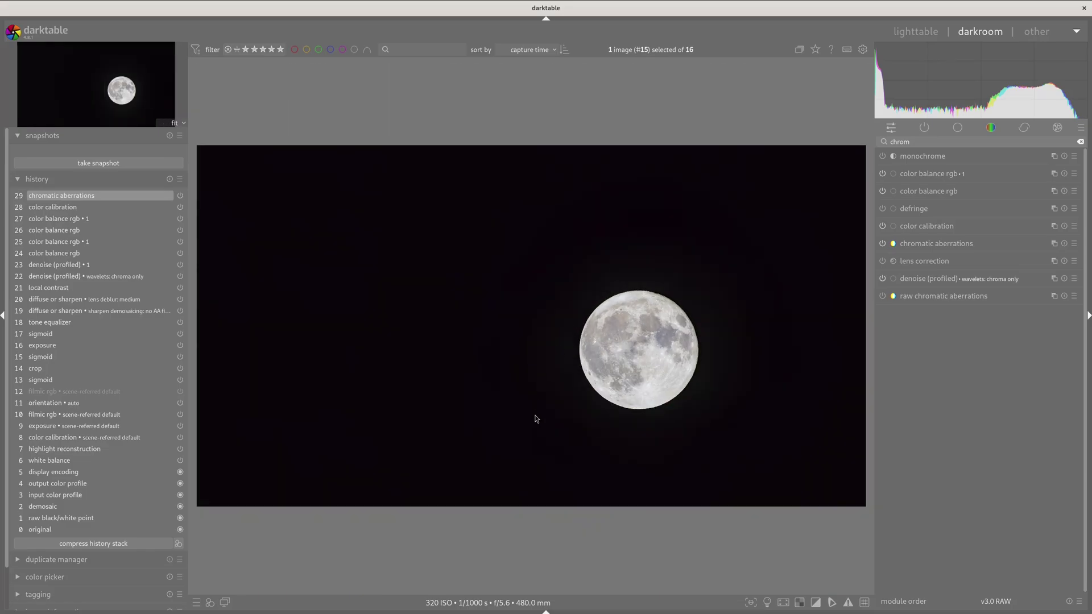
# Search active modules for 'cont' and expand the contrast equalizer.
pyautogui.click(924, 127)
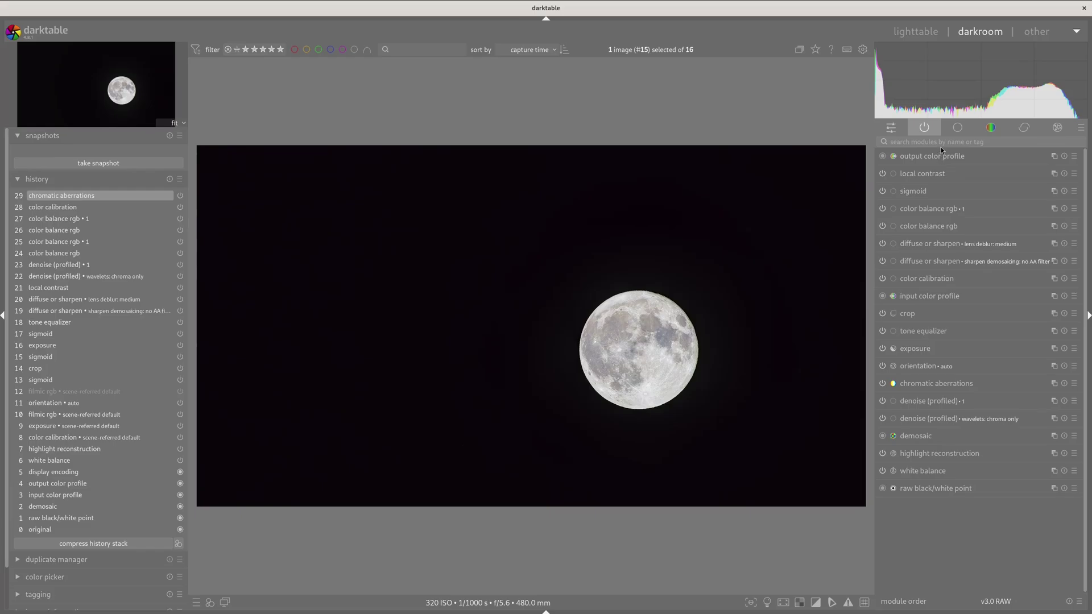
pyautogui.click(972, 141)
pyautogui.write('contras')
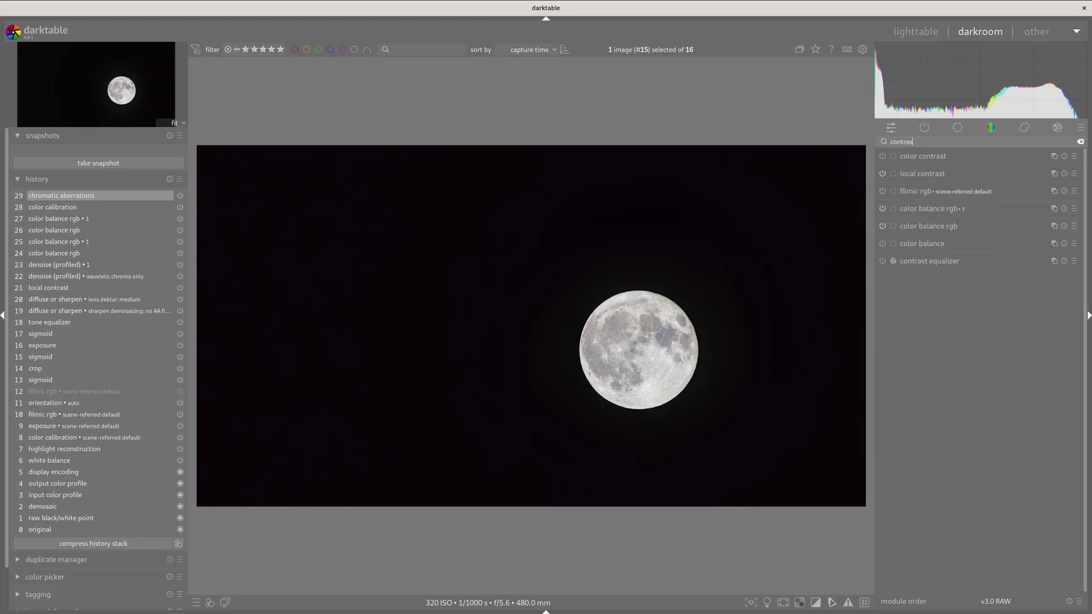
pyautogui.click(974, 261)
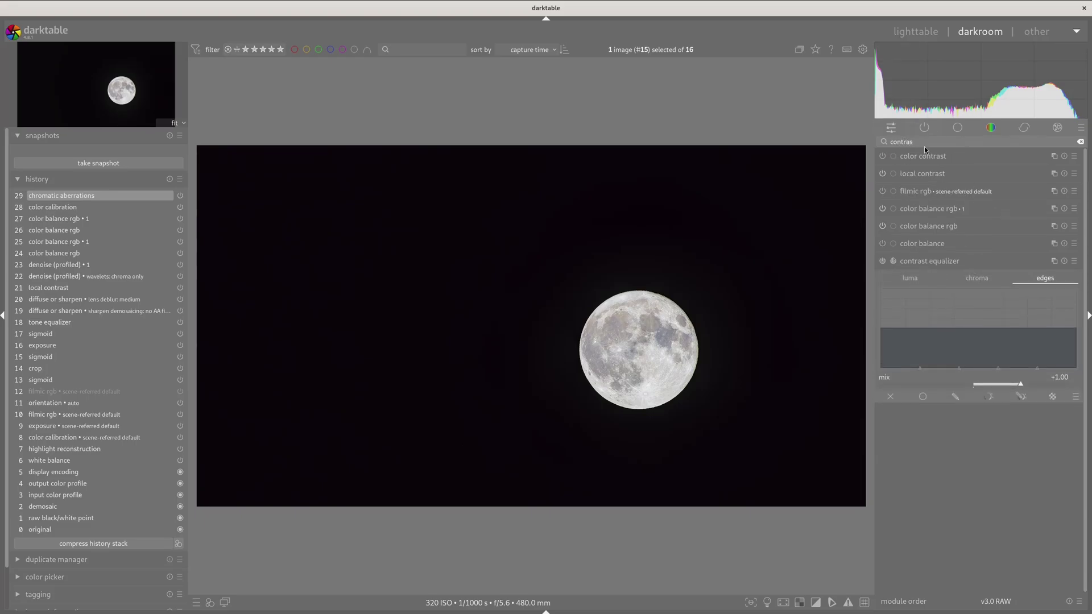
# Search 'local' and switch local contrast on, then back off.
pyautogui.write('ras')
pyautogui.press('BackSpace')
pyautogui.press('BackSpace')
pyautogui.press('BackSpace')
pyautogui.press('BackSpace')
pyautogui.press('BackSpace')
pyautogui.press('BackSpace')
pyautogui.press('BackSpace')
pyautogui.write('local')
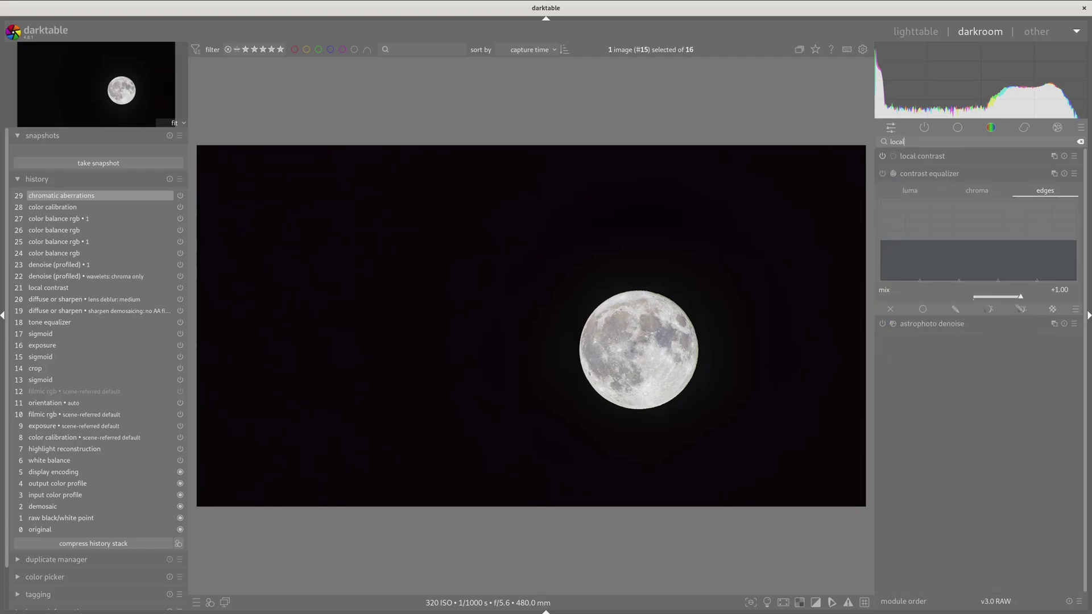
pyautogui.click(882, 156)
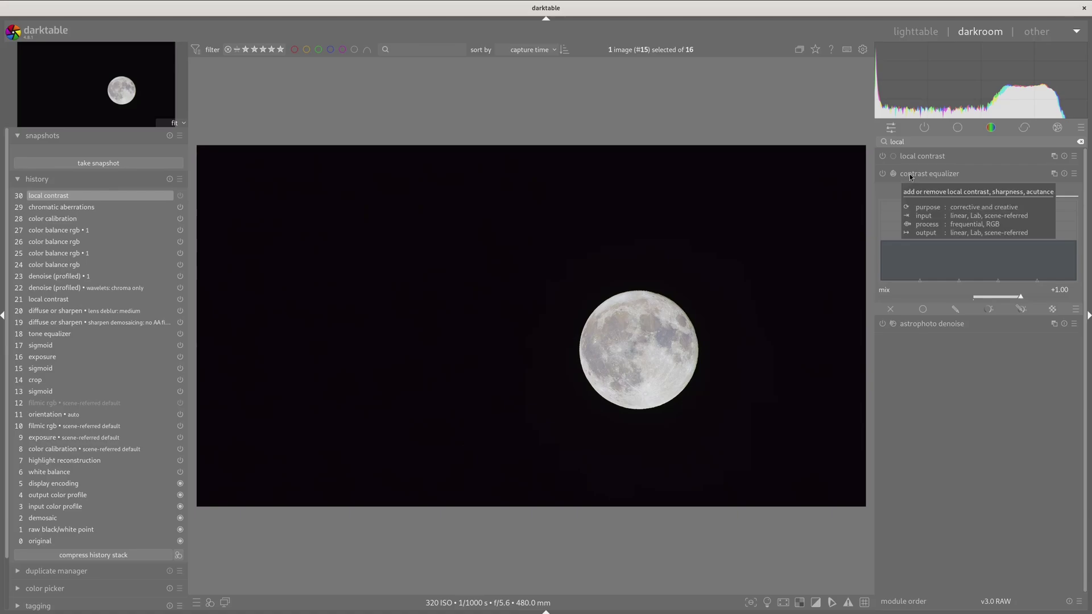
pyautogui.click(890, 159)
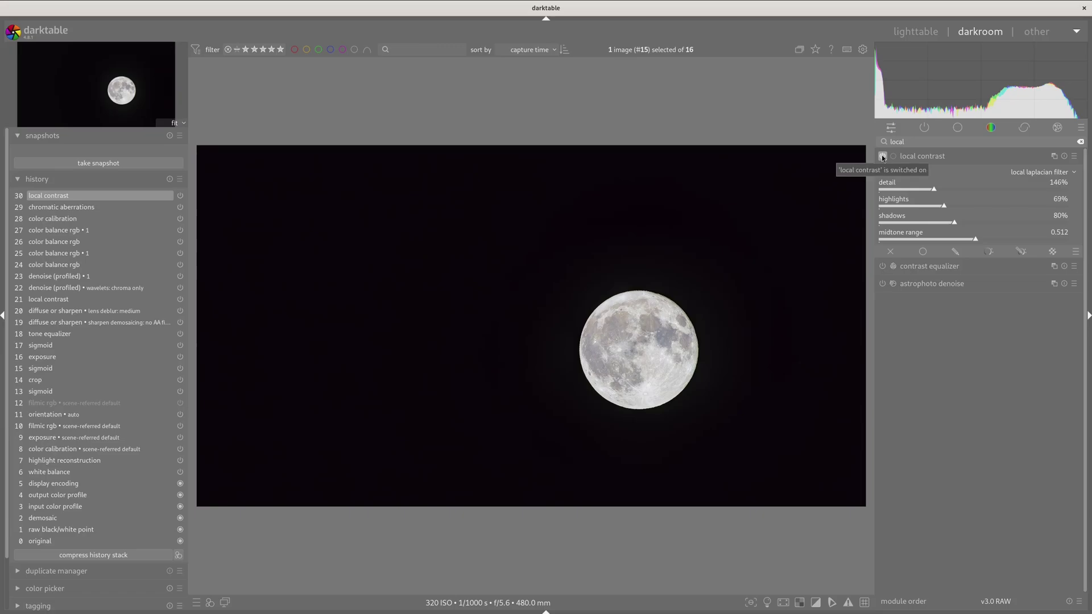
pyautogui.click(882, 157)
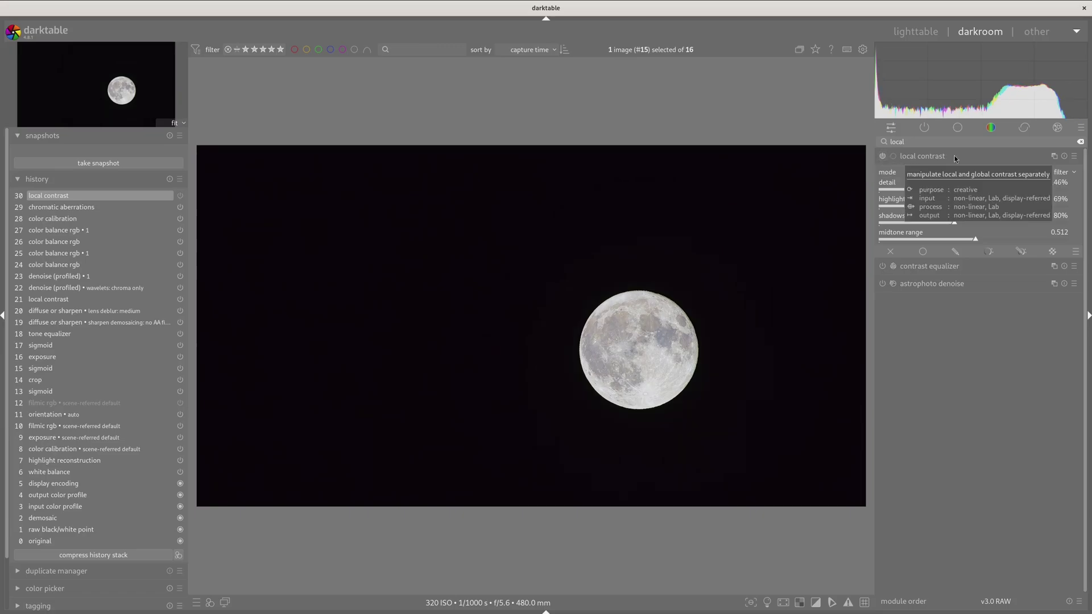
pyautogui.click(954, 155)
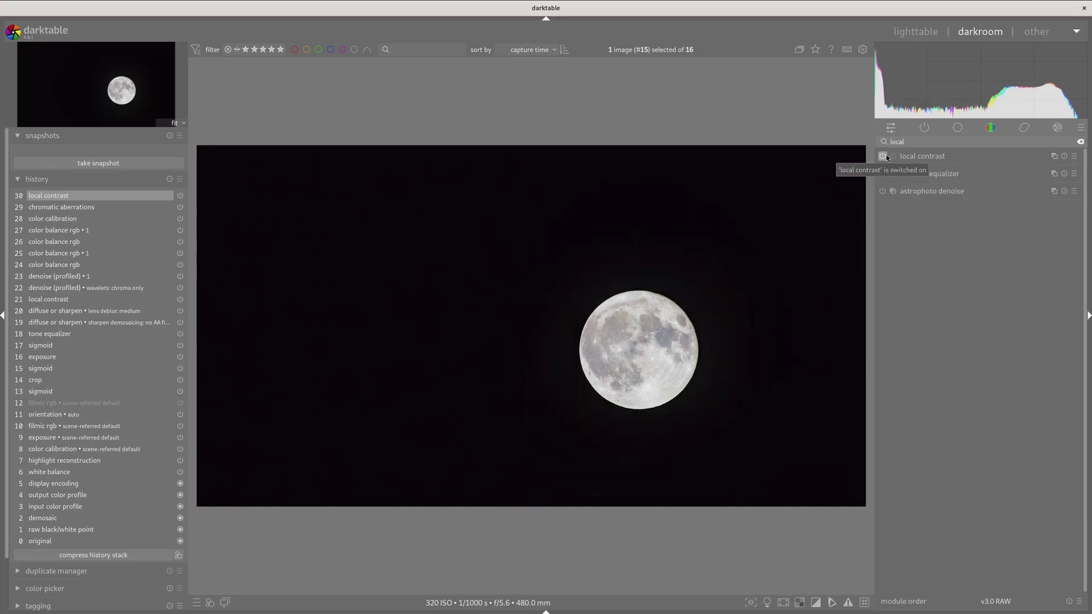
# Switch on the contrast equalizer and shape its luma curve with a peak at finer detail.
pyautogui.click(917, 175)
pyautogui.click(881, 173)
pyautogui.click(904, 188)
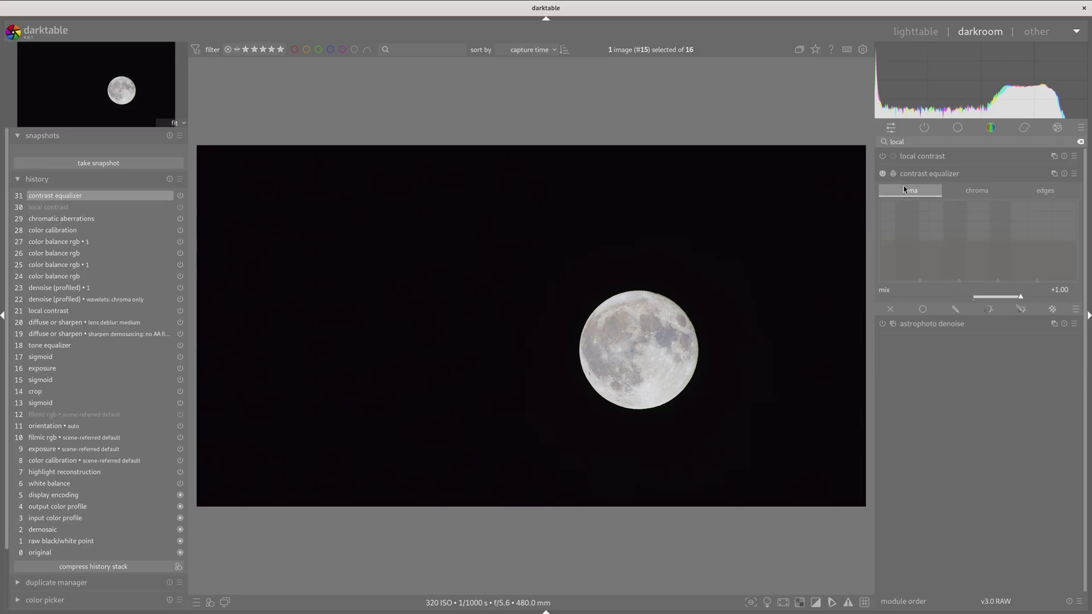
pyautogui.click(965, 193)
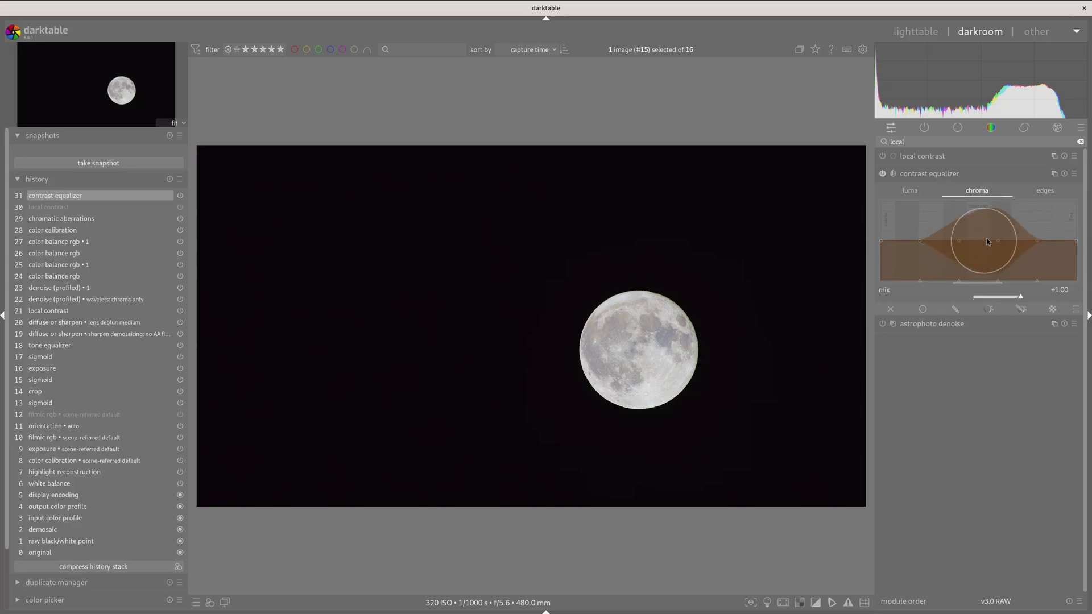
pyautogui.moveTo(1022, 235)
pyautogui.mouseDown()
pyautogui.moveTo(1025, 221)
pyautogui.moveTo(1022, 237)
pyautogui.mouseUp()
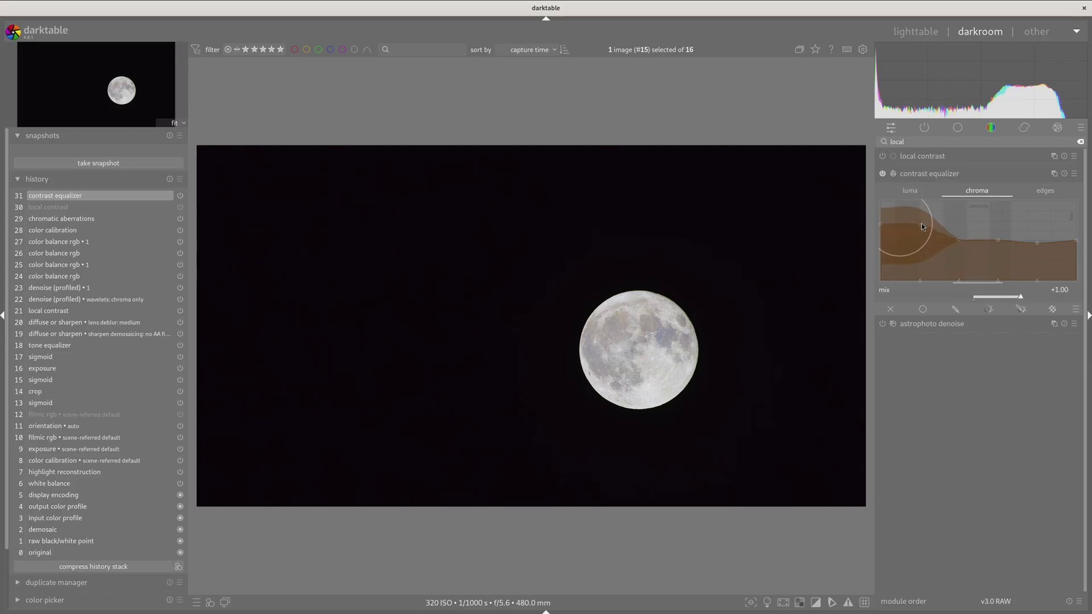
pyautogui.click(920, 195)
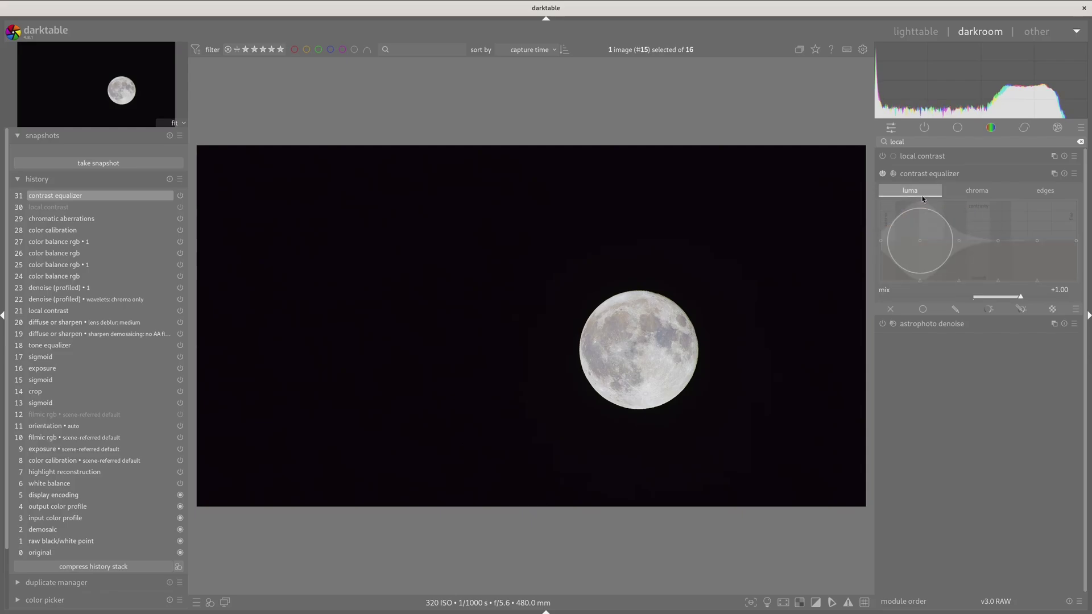
pyautogui.moveTo(916, 253); pyautogui.dragTo(921, 238)
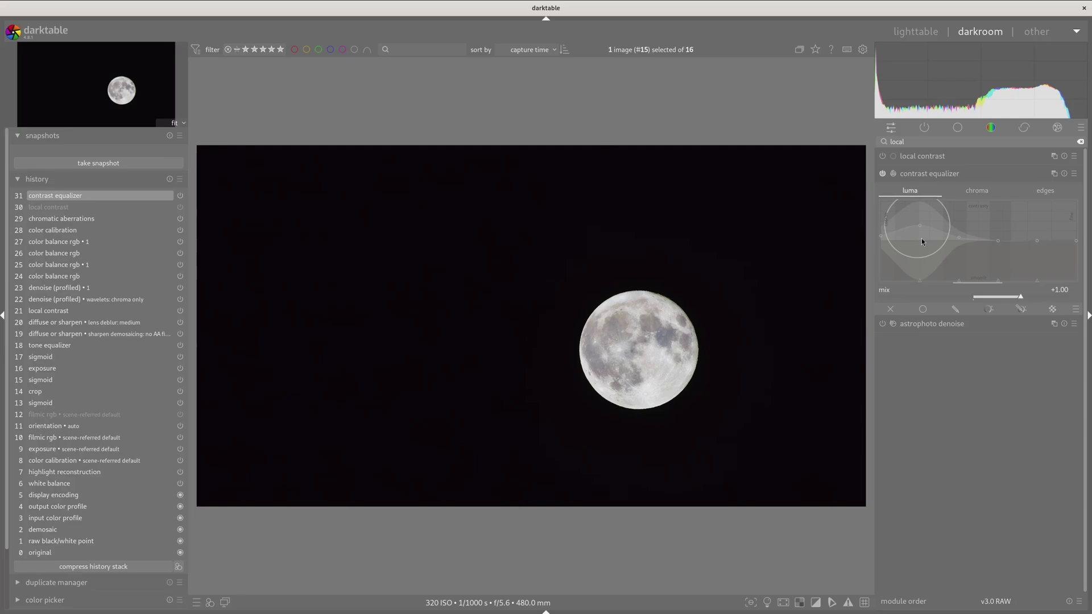
pyautogui.doubleClick(921, 238)
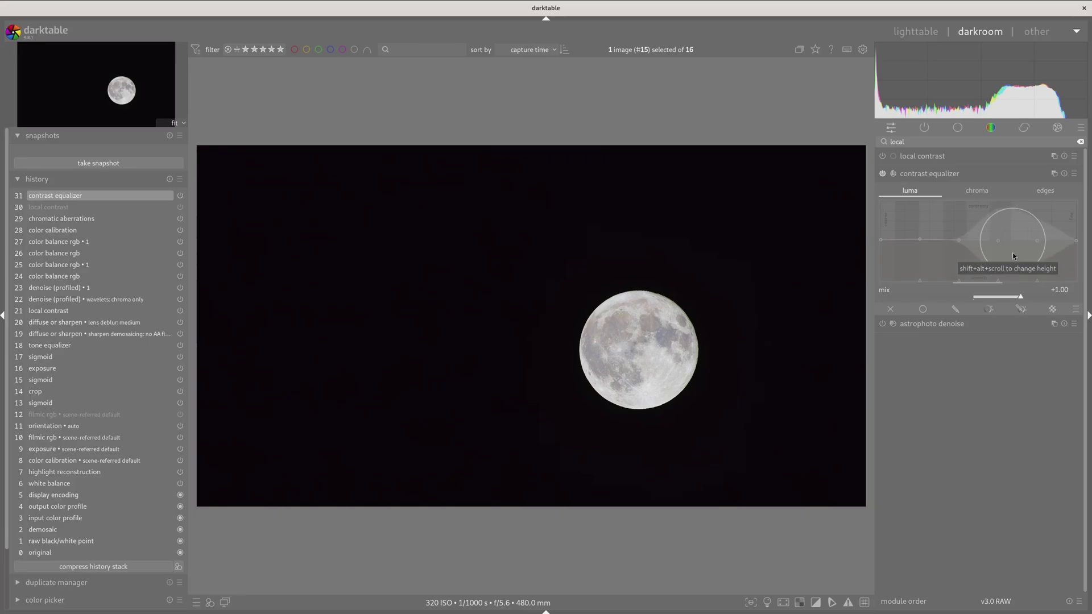
pyautogui.moveTo(1012, 253)
pyautogui.mouseDown()
pyautogui.moveTo(1018, 242)
pyautogui.moveTo(970, 238)
pyautogui.mouseUp()
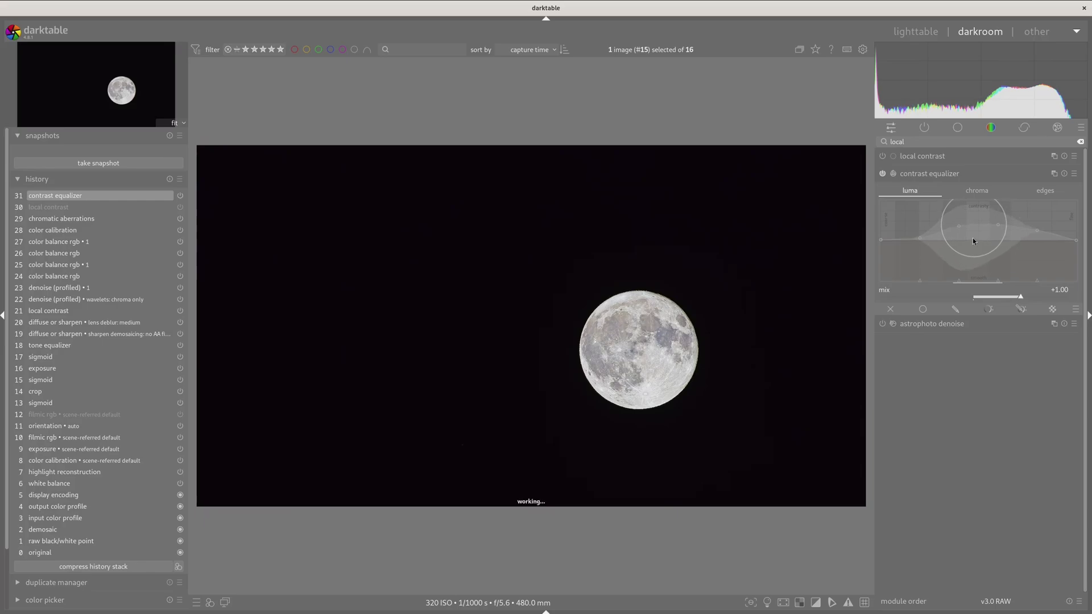
# Raise the edges curve, ease the chroma curve into a gentle wave, and set mix to +0.80.
pyautogui.click(1045, 192)
pyautogui.moveTo(1001, 227); pyautogui.dragTo(1002, 220)
pyautogui.click(987, 192)
pyautogui.moveTo(937, 227); pyautogui.dragTo(936, 224)
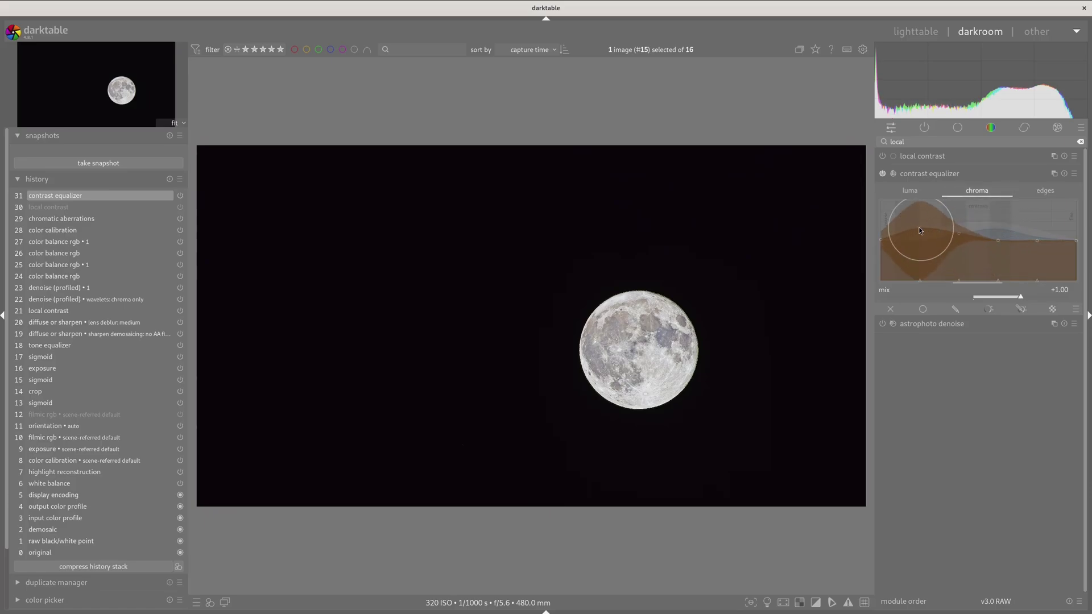
pyautogui.moveTo(913, 224); pyautogui.dragTo(944, 231)
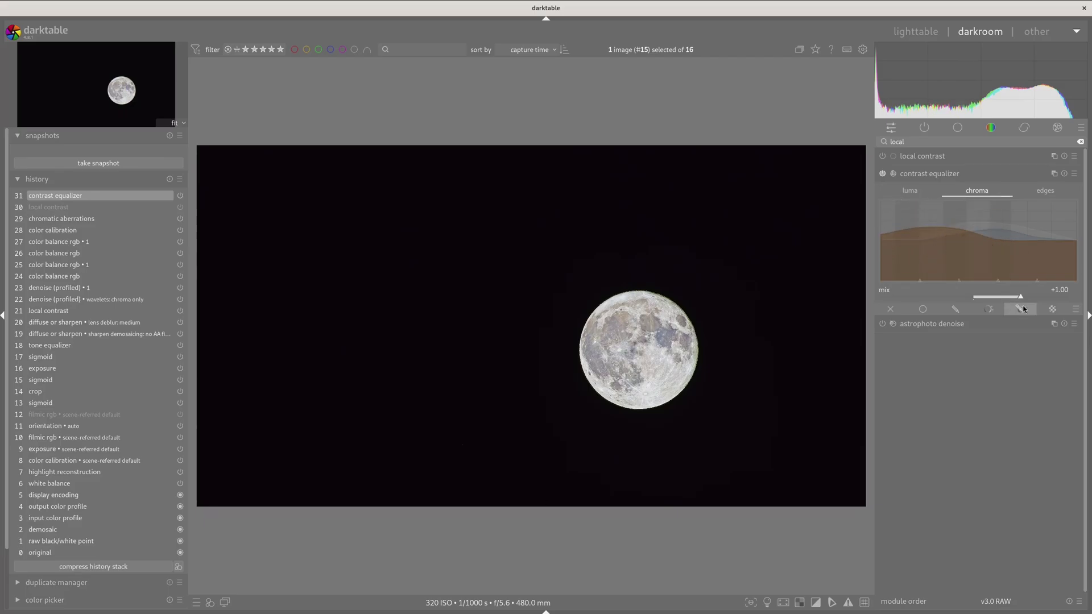
pyautogui.moveTo(1012, 296)
pyautogui.mouseDown()
pyautogui.moveTo(996, 296)
pyautogui.moveTo(1011, 295)
pyautogui.mouseUp()
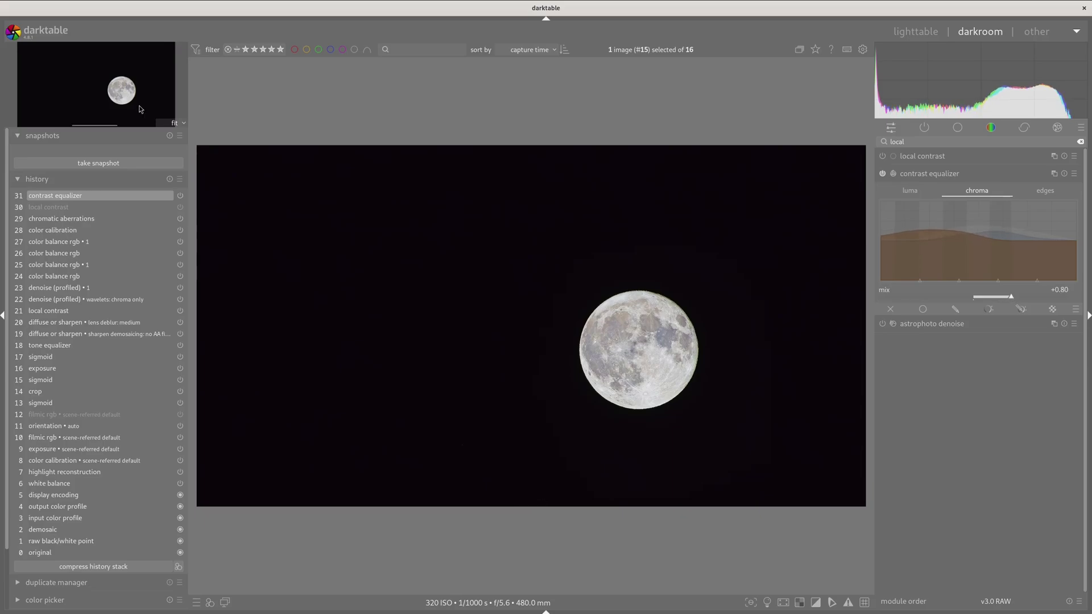
# Compare history steps 29 and 31, then zoom in on the moon and back out twice to check detail.
pyautogui.click(102, 222)
pyautogui.click(117, 195)
pyautogui.middleClick(741, 317)
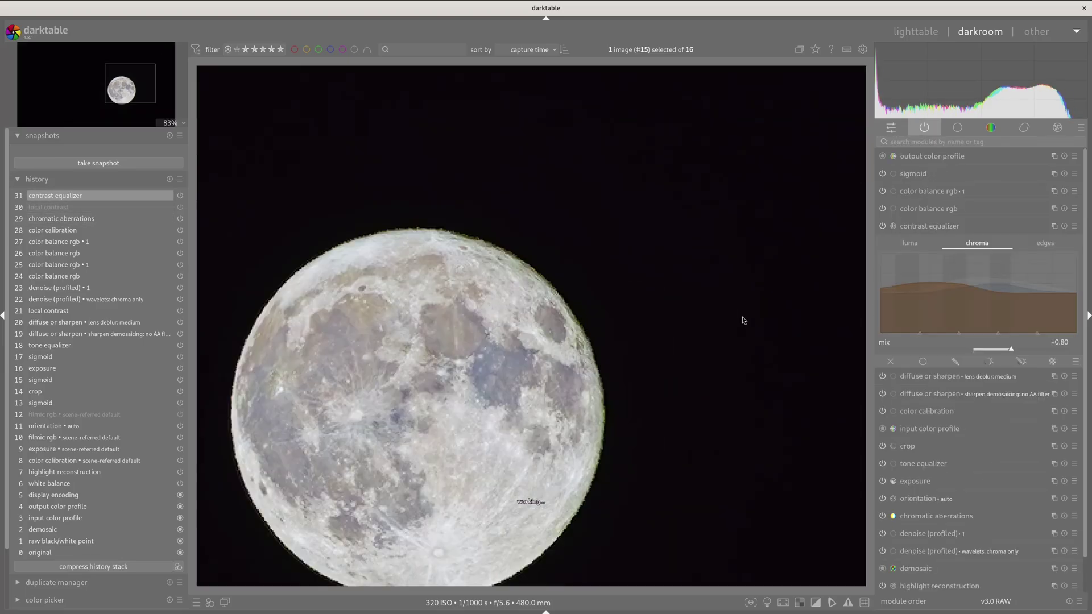
pyautogui.middleClick(526, 324)
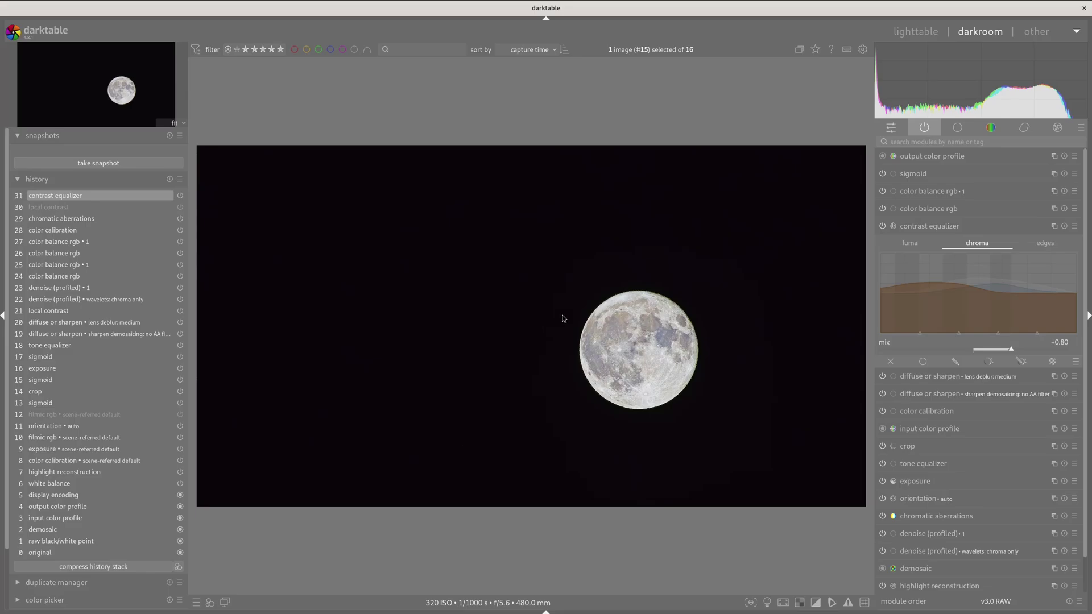
pyautogui.middleClick(648, 340)
pyautogui.middleClick(652, 343)
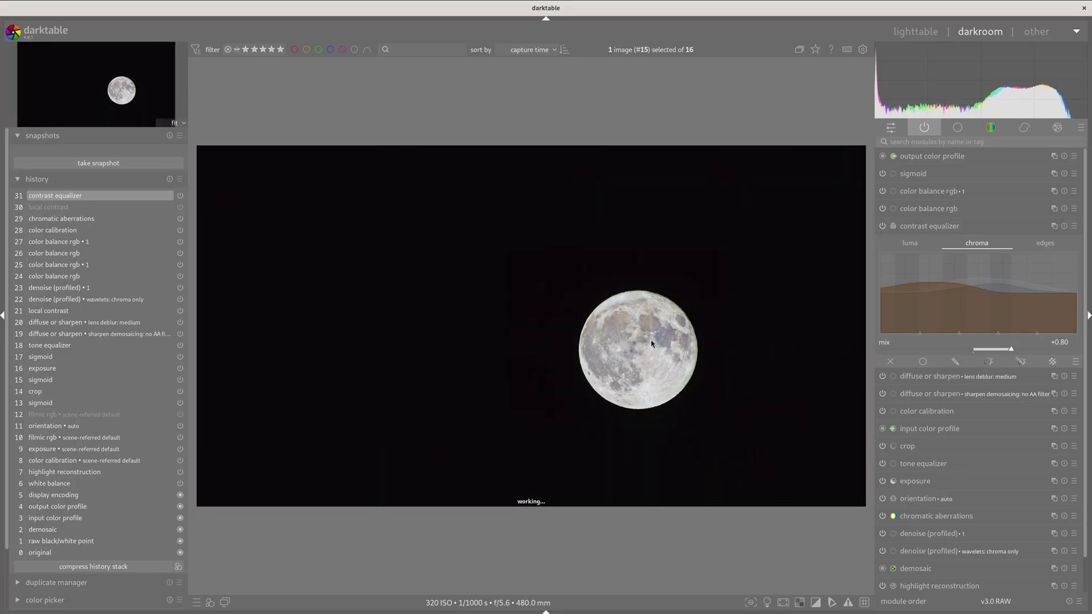
# Reopen the contrast equalizer and try a chroma curve change, glancing at the luma curve.
pyautogui.click(929, 228)
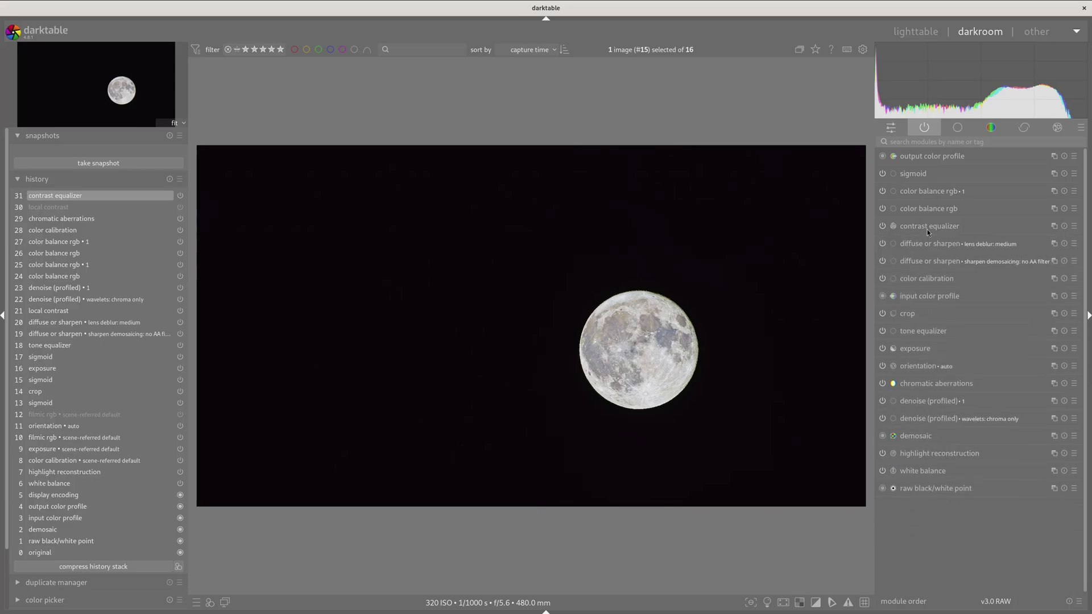
pyautogui.click(928, 229)
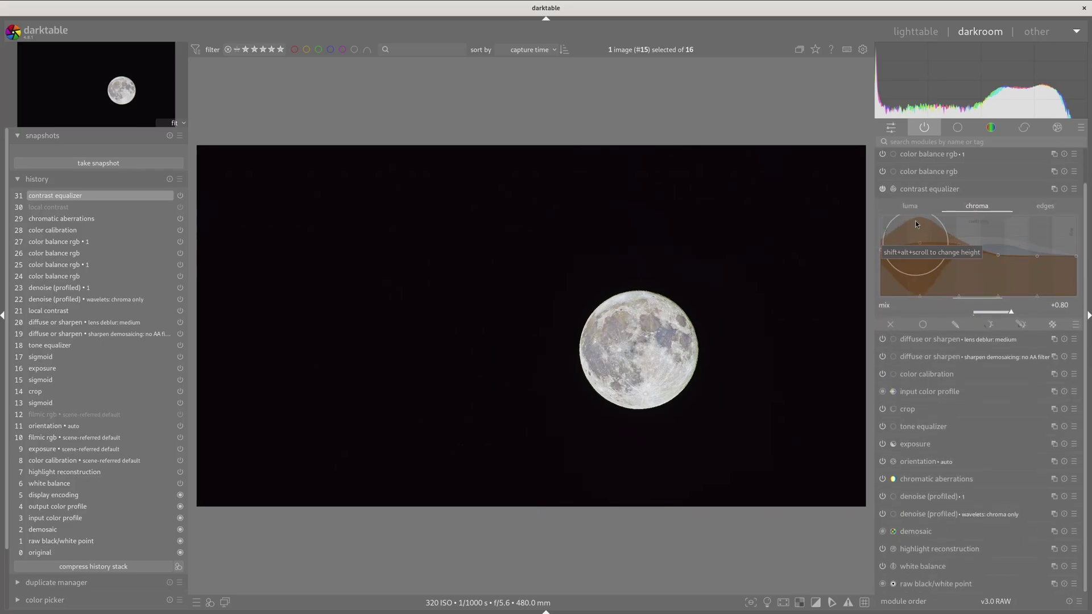
pyautogui.moveTo(916, 215)
pyautogui.mouseDown()
pyautogui.moveTo(917, 244)
pyautogui.moveTo(1026, 246)
pyautogui.moveTo(967, 258)
pyautogui.mouseUp()
pyautogui.click(918, 210)
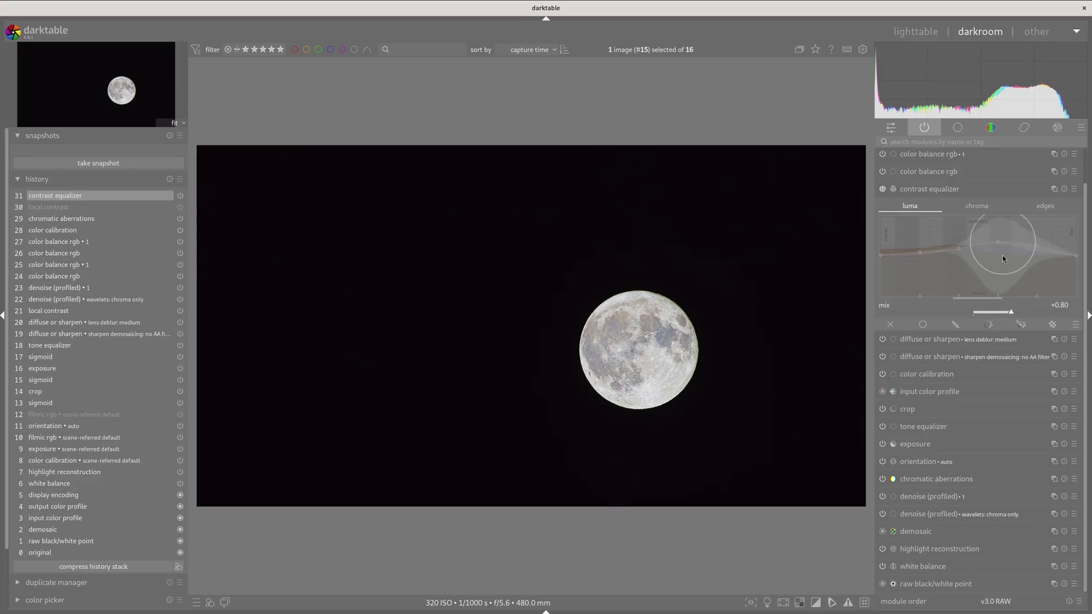
pyautogui.click(982, 207)
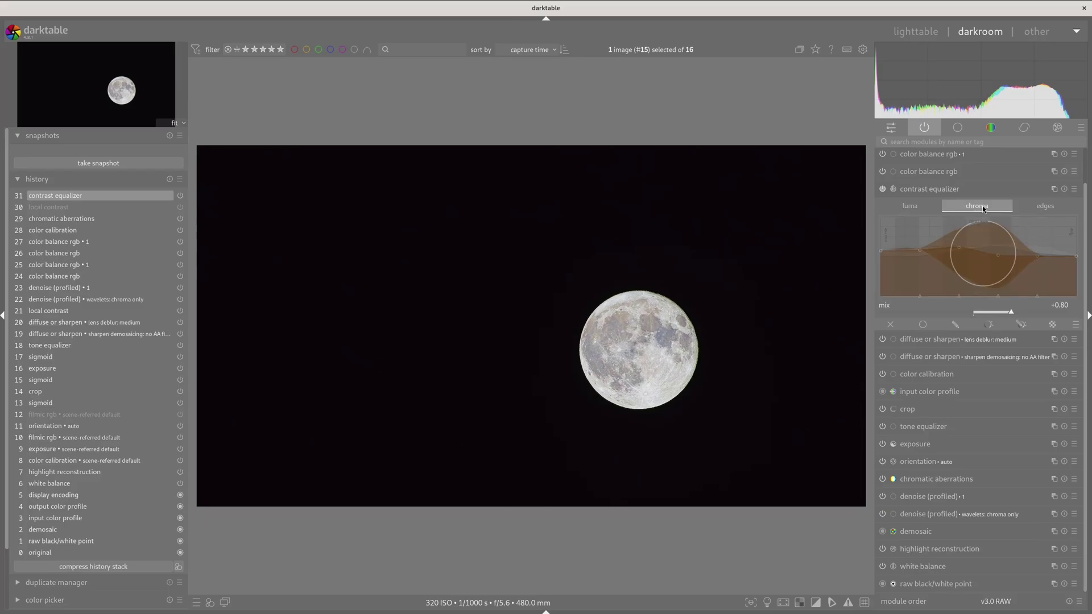
# Pull the chroma curve down, reset it, then raise its middle into a broad mid-frequency hump.
pyautogui.moveTo(954, 264); pyautogui.dragTo(749, 361)
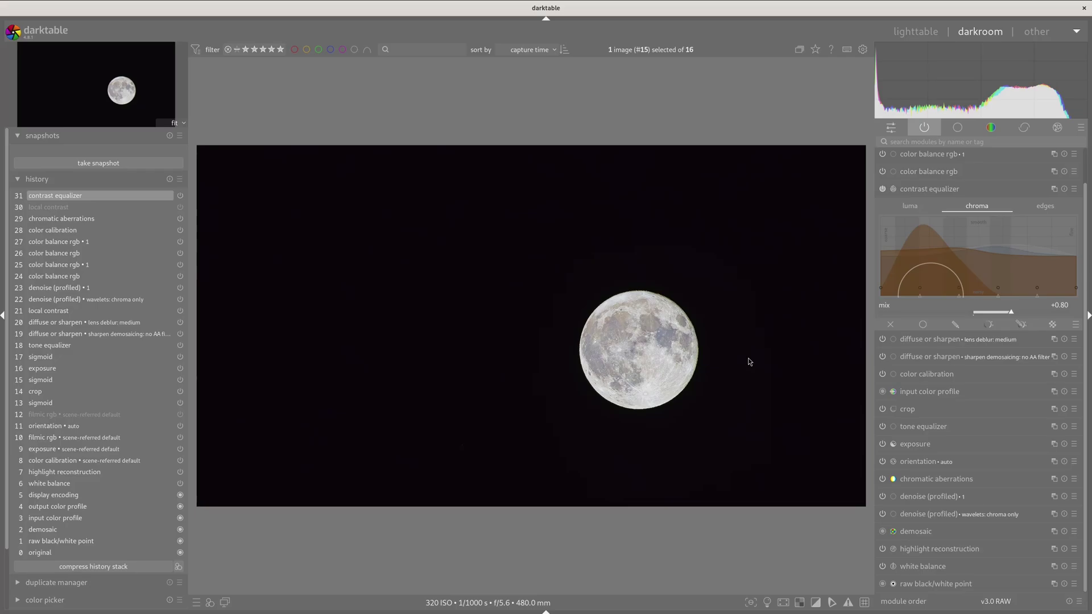
pyautogui.doubleClick(971, 285)
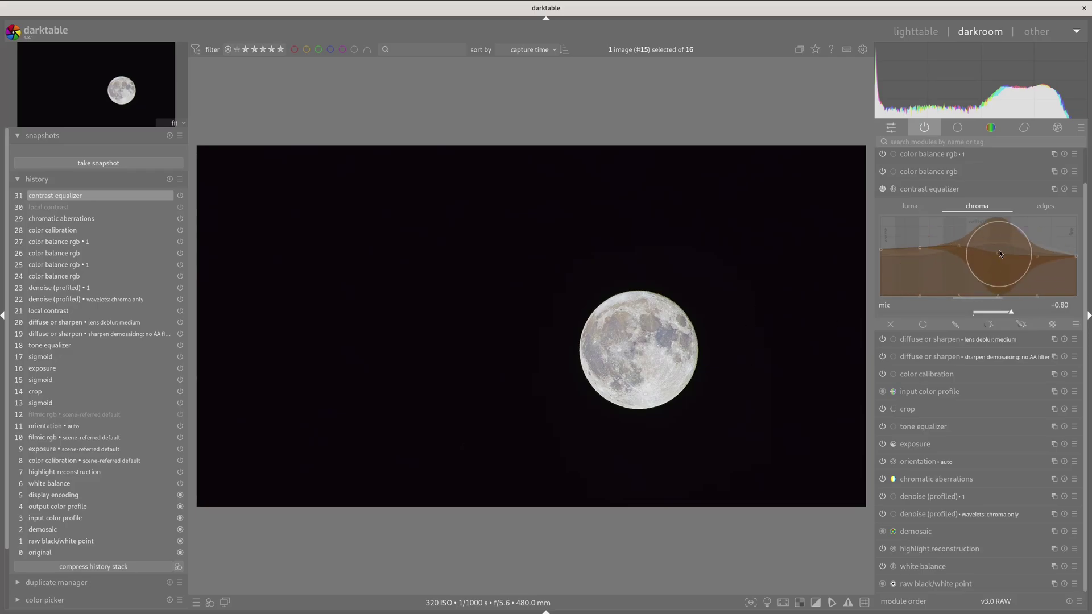
pyautogui.moveTo(998, 250); pyautogui.dragTo(997, 243)
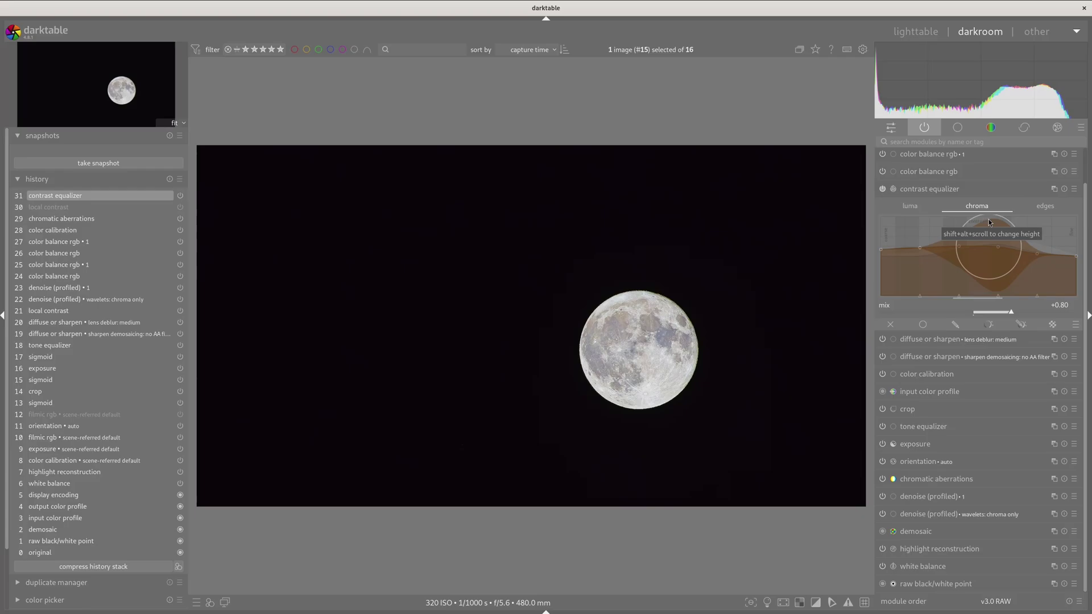
pyautogui.click(1034, 208)
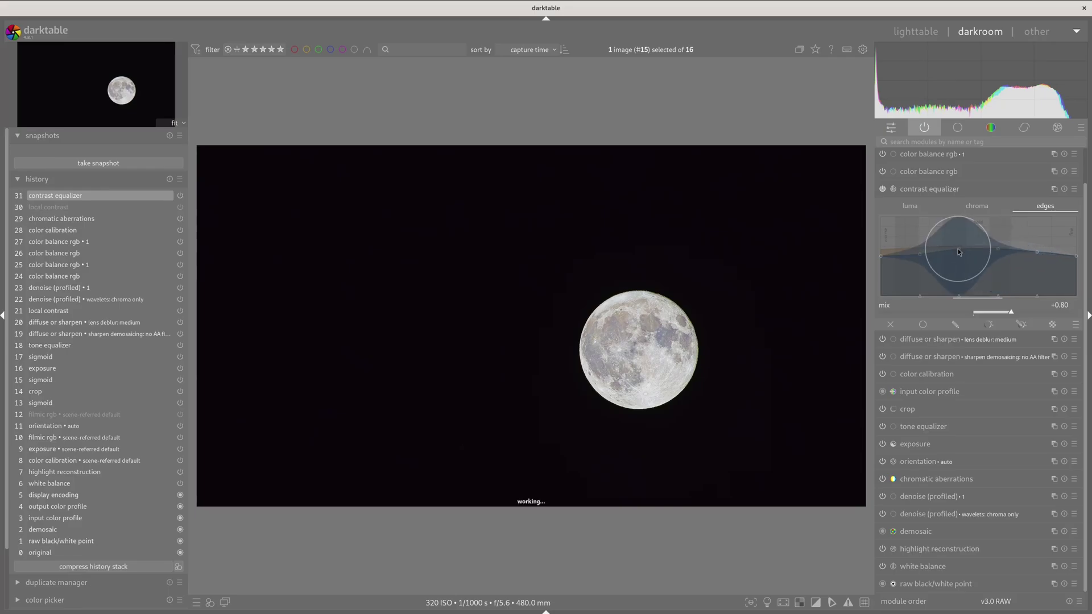
# Raise the sigmoid contrast to 1.809 and fold the sigmoid settings away.
pyautogui.click(925, 126)
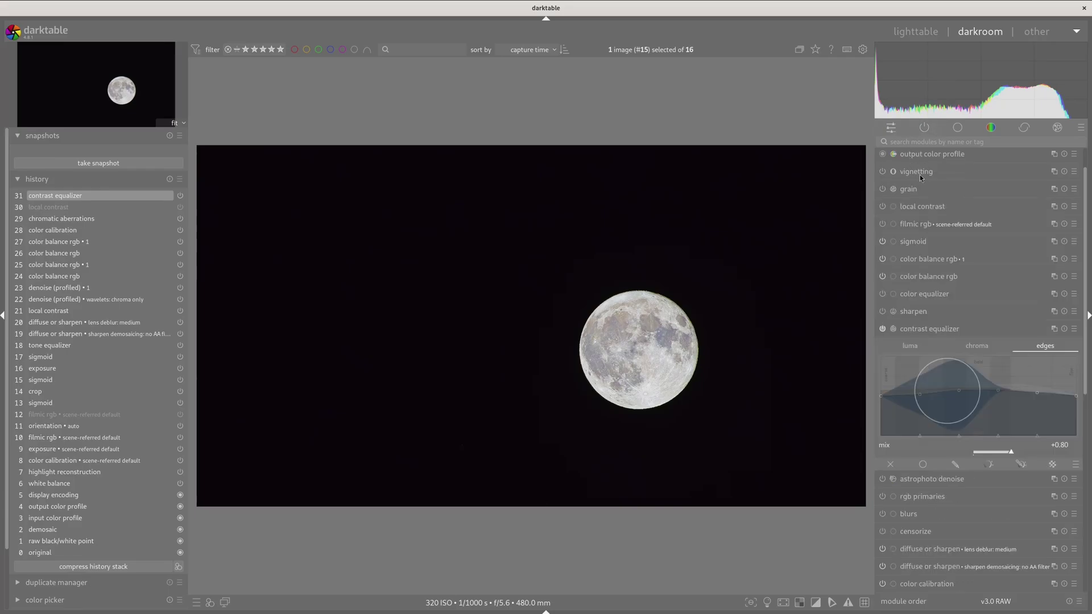
pyautogui.click(925, 127)
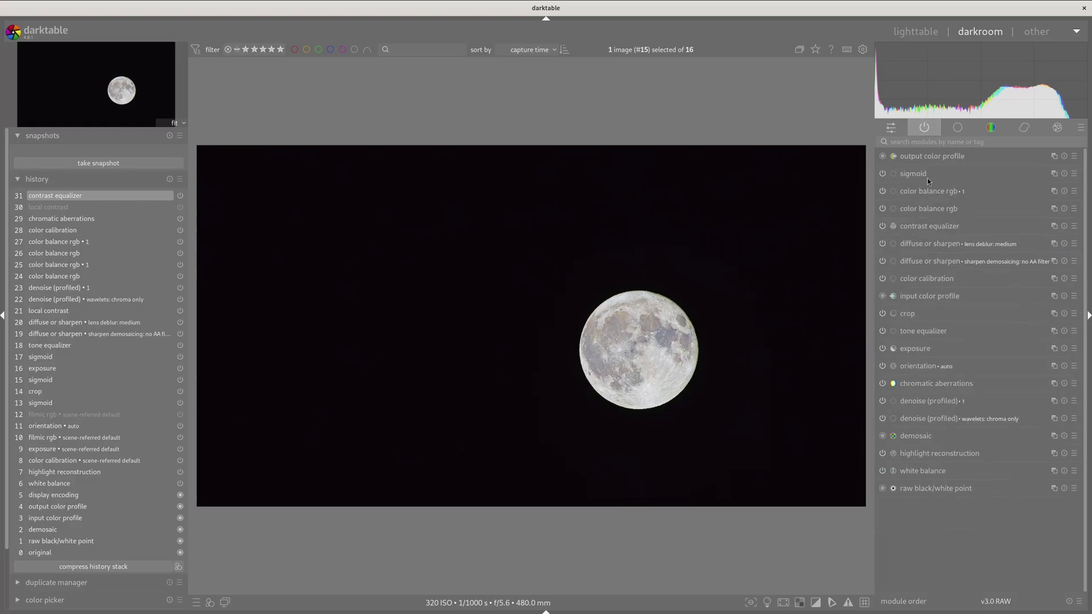
pyautogui.click(927, 178)
pyautogui.moveTo(963, 179)
pyautogui.mouseDown()
pyautogui.moveTo(1016, 194)
pyautogui.moveTo(953, 196)
pyautogui.moveTo(1004, 190)
pyautogui.moveTo(970, 180)
pyautogui.mouseUp()
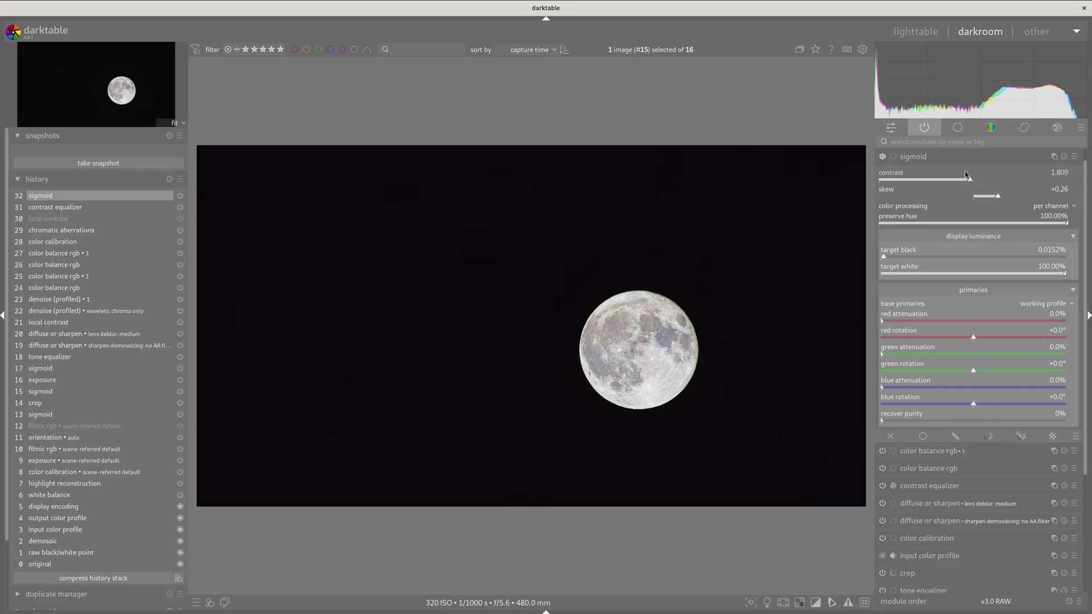
pyautogui.click(966, 157)
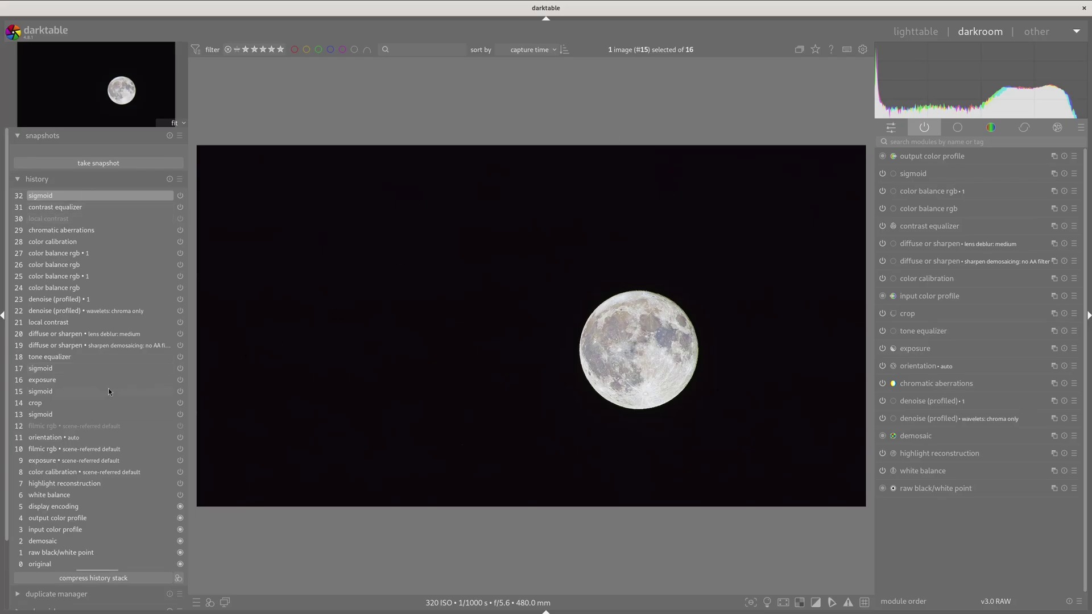
# Compare with the early orientation step, then open the tone equalizer's advanced curve in the base group.
pyautogui.click(92, 436)
pyautogui.click(97, 195)
pyautogui.click(962, 133)
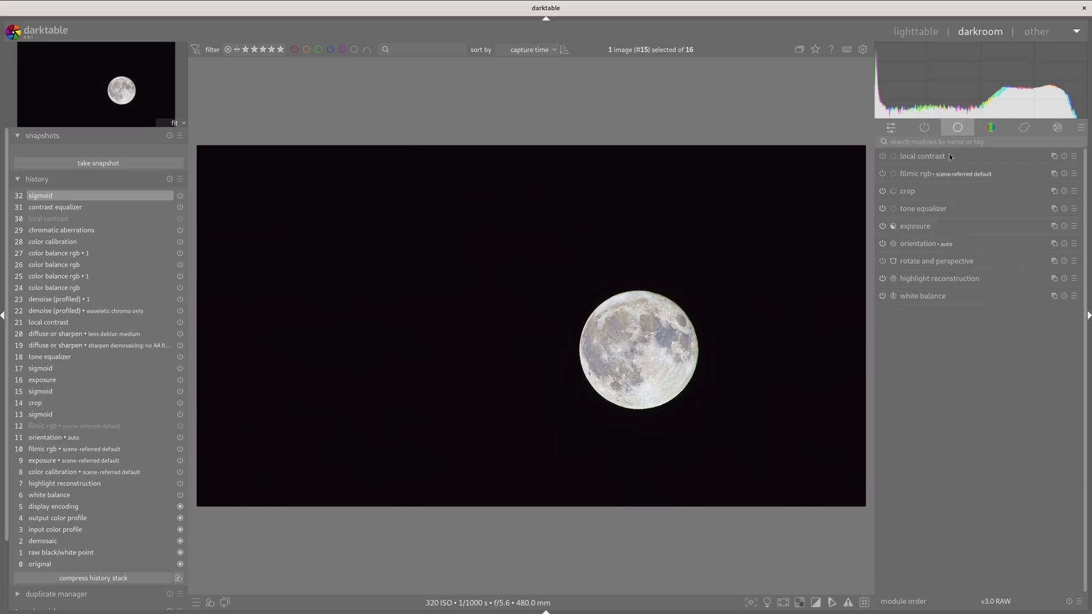
pyautogui.click(940, 211)
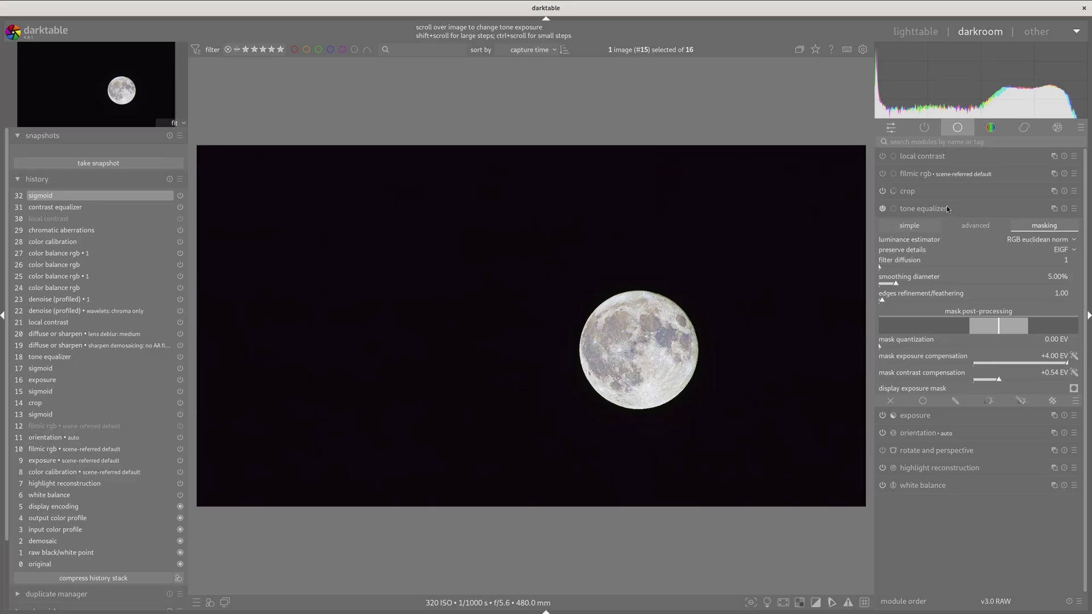
pyautogui.click(955, 225)
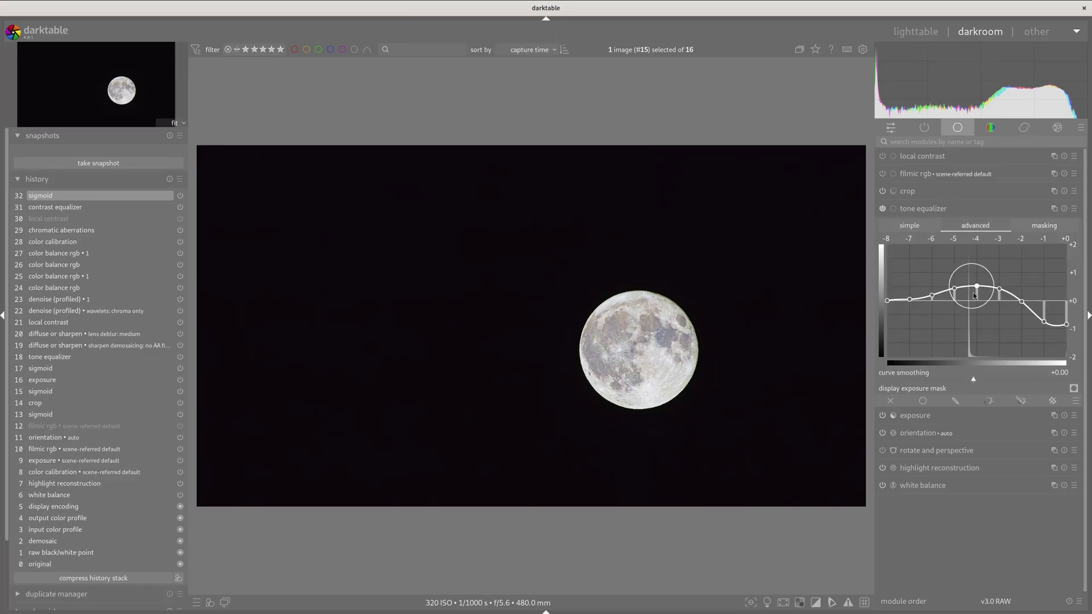
# Flatten the mid-dark tones between -5 and -3 EV toward zero on the tone equalizer curve.
pyautogui.scroll(-2, 953, 304)
pyautogui.scroll(-4, 954, 303)
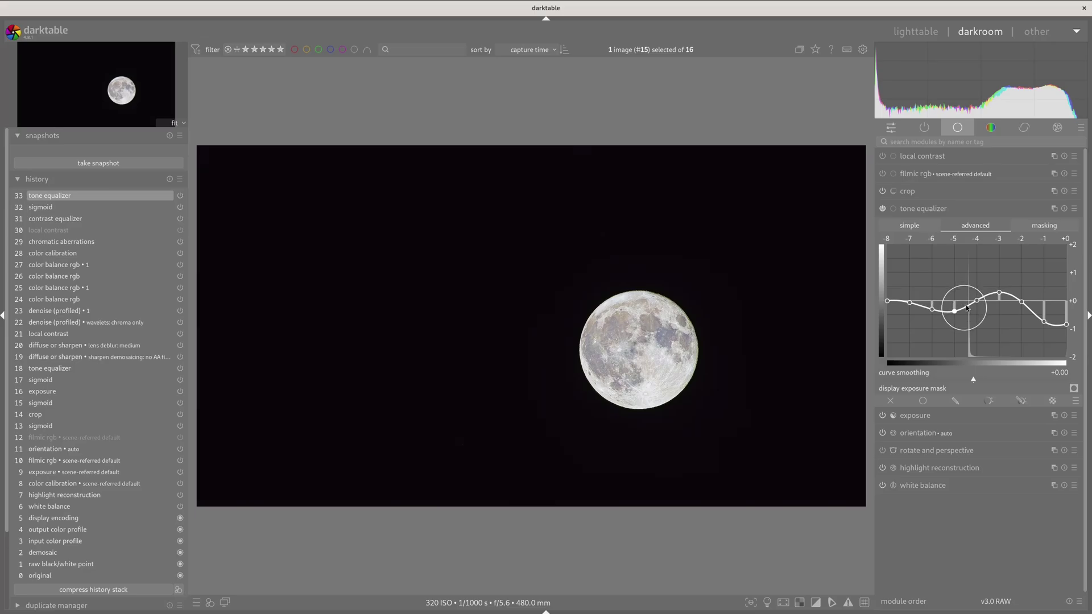
pyautogui.scroll(-2, 978, 303)
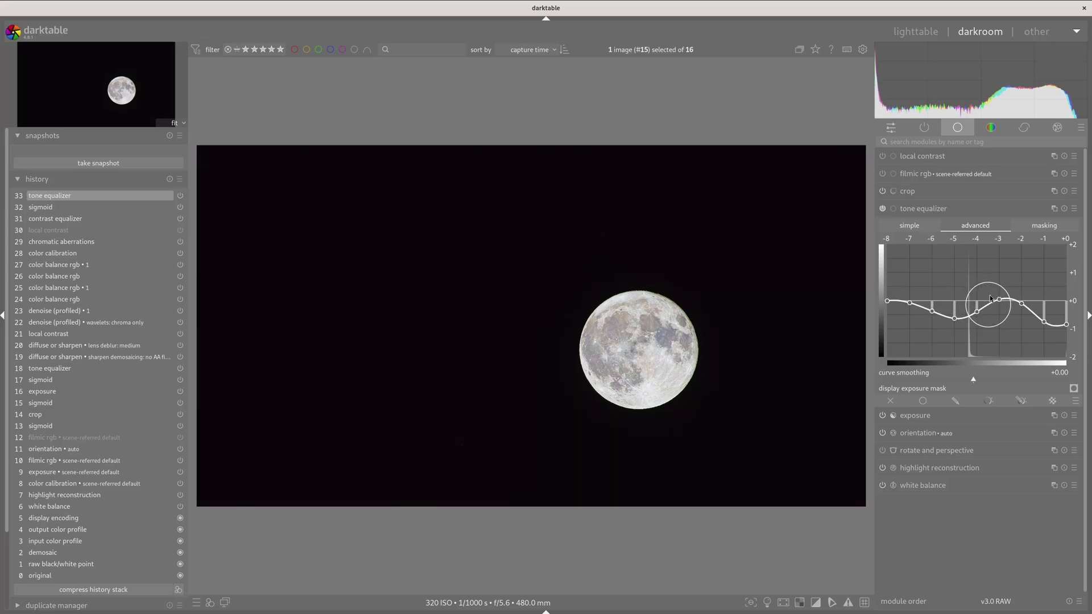
pyautogui.scroll(-1, 990, 299)
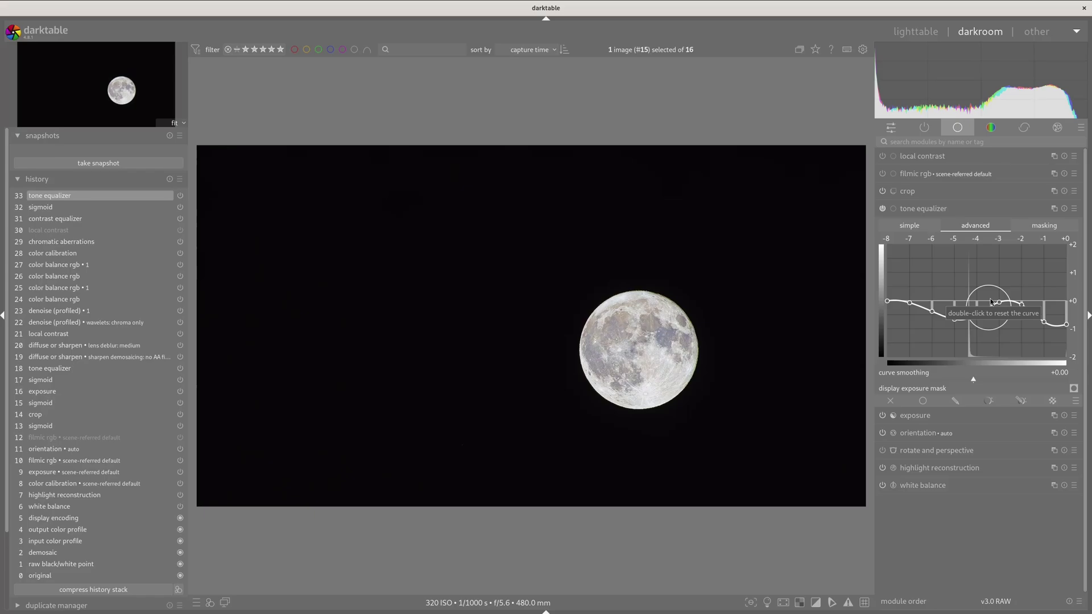
# Raise the tone equalizer curve near -4.3 EV to just above zero, then compare history steps 11 and 33.
pyautogui.click(950, 209)
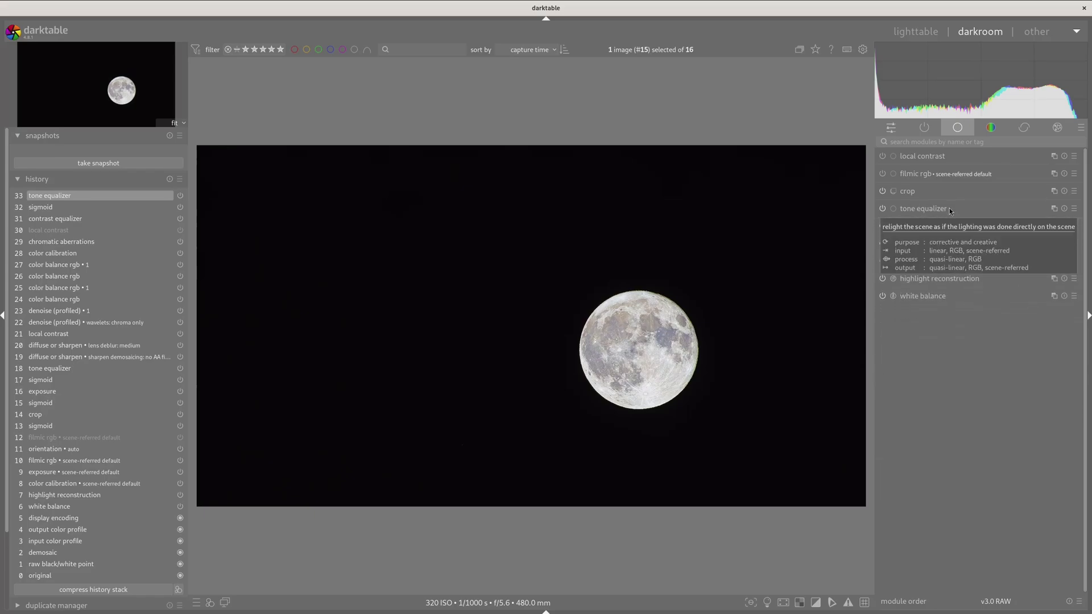
pyautogui.click(949, 209)
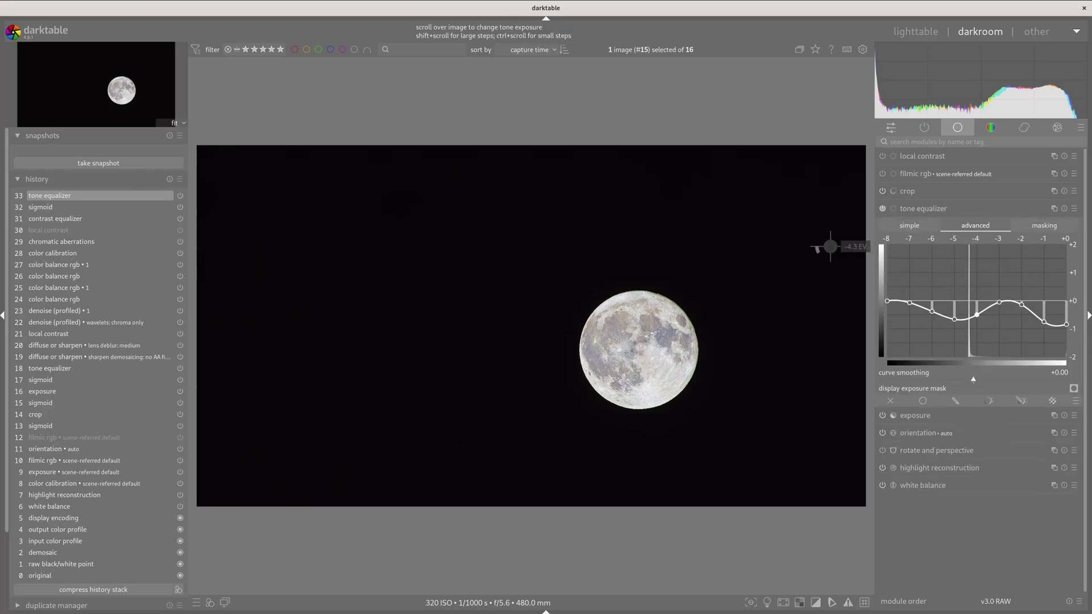
pyautogui.scroll(3, 830, 246)
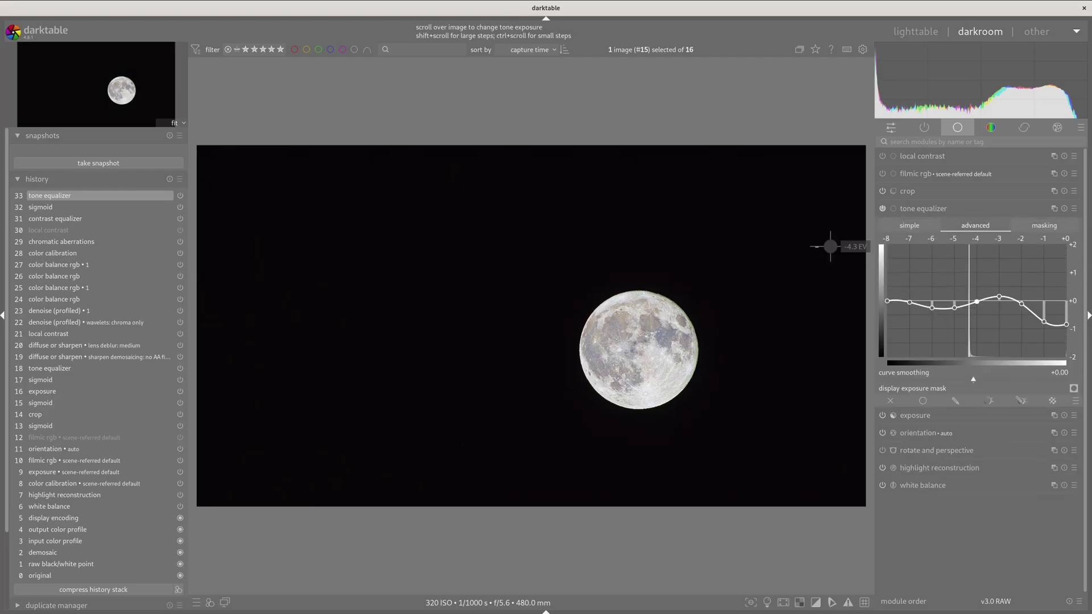
pyautogui.scroll(2, 830, 246)
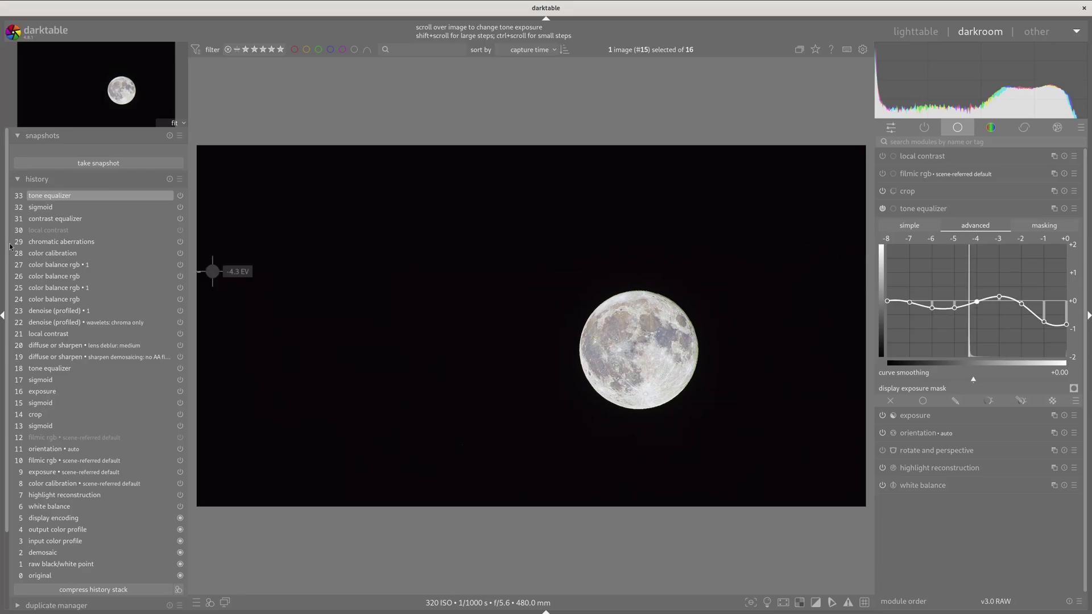
pyautogui.click(85, 448)
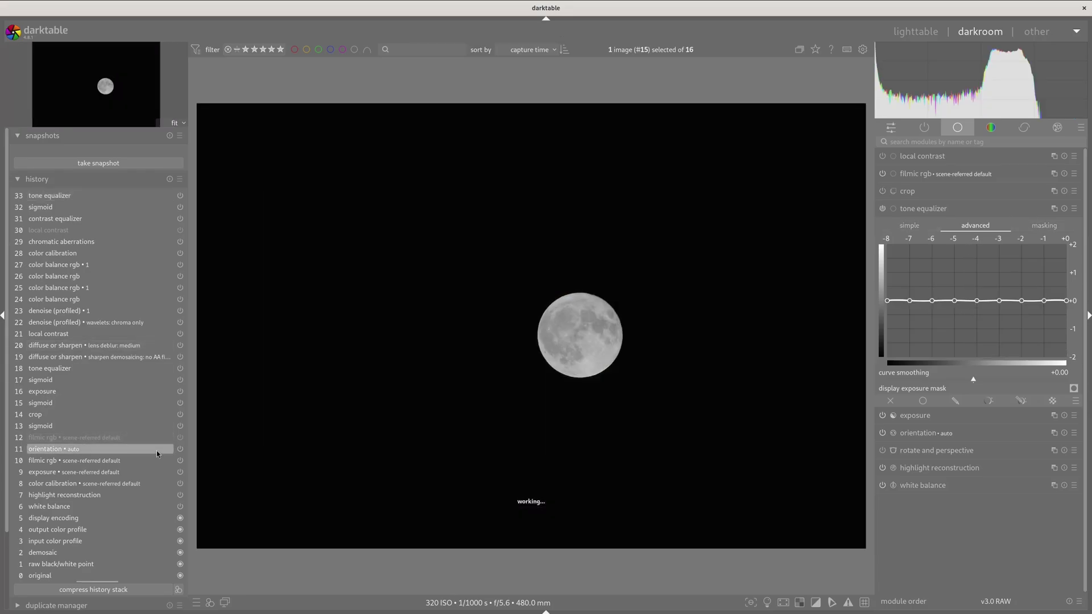
pyautogui.click(71, 197)
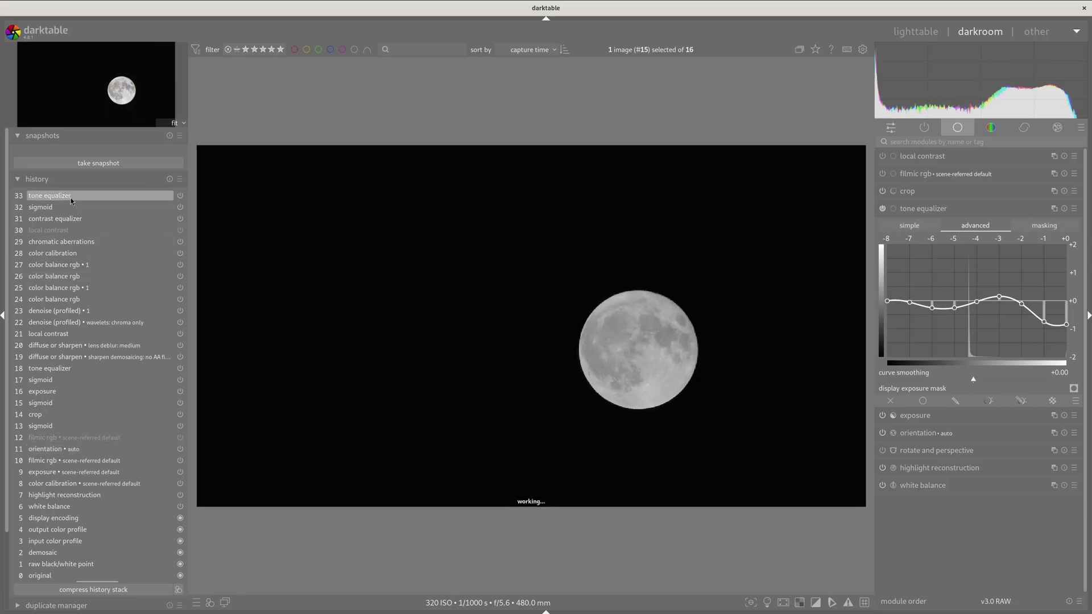